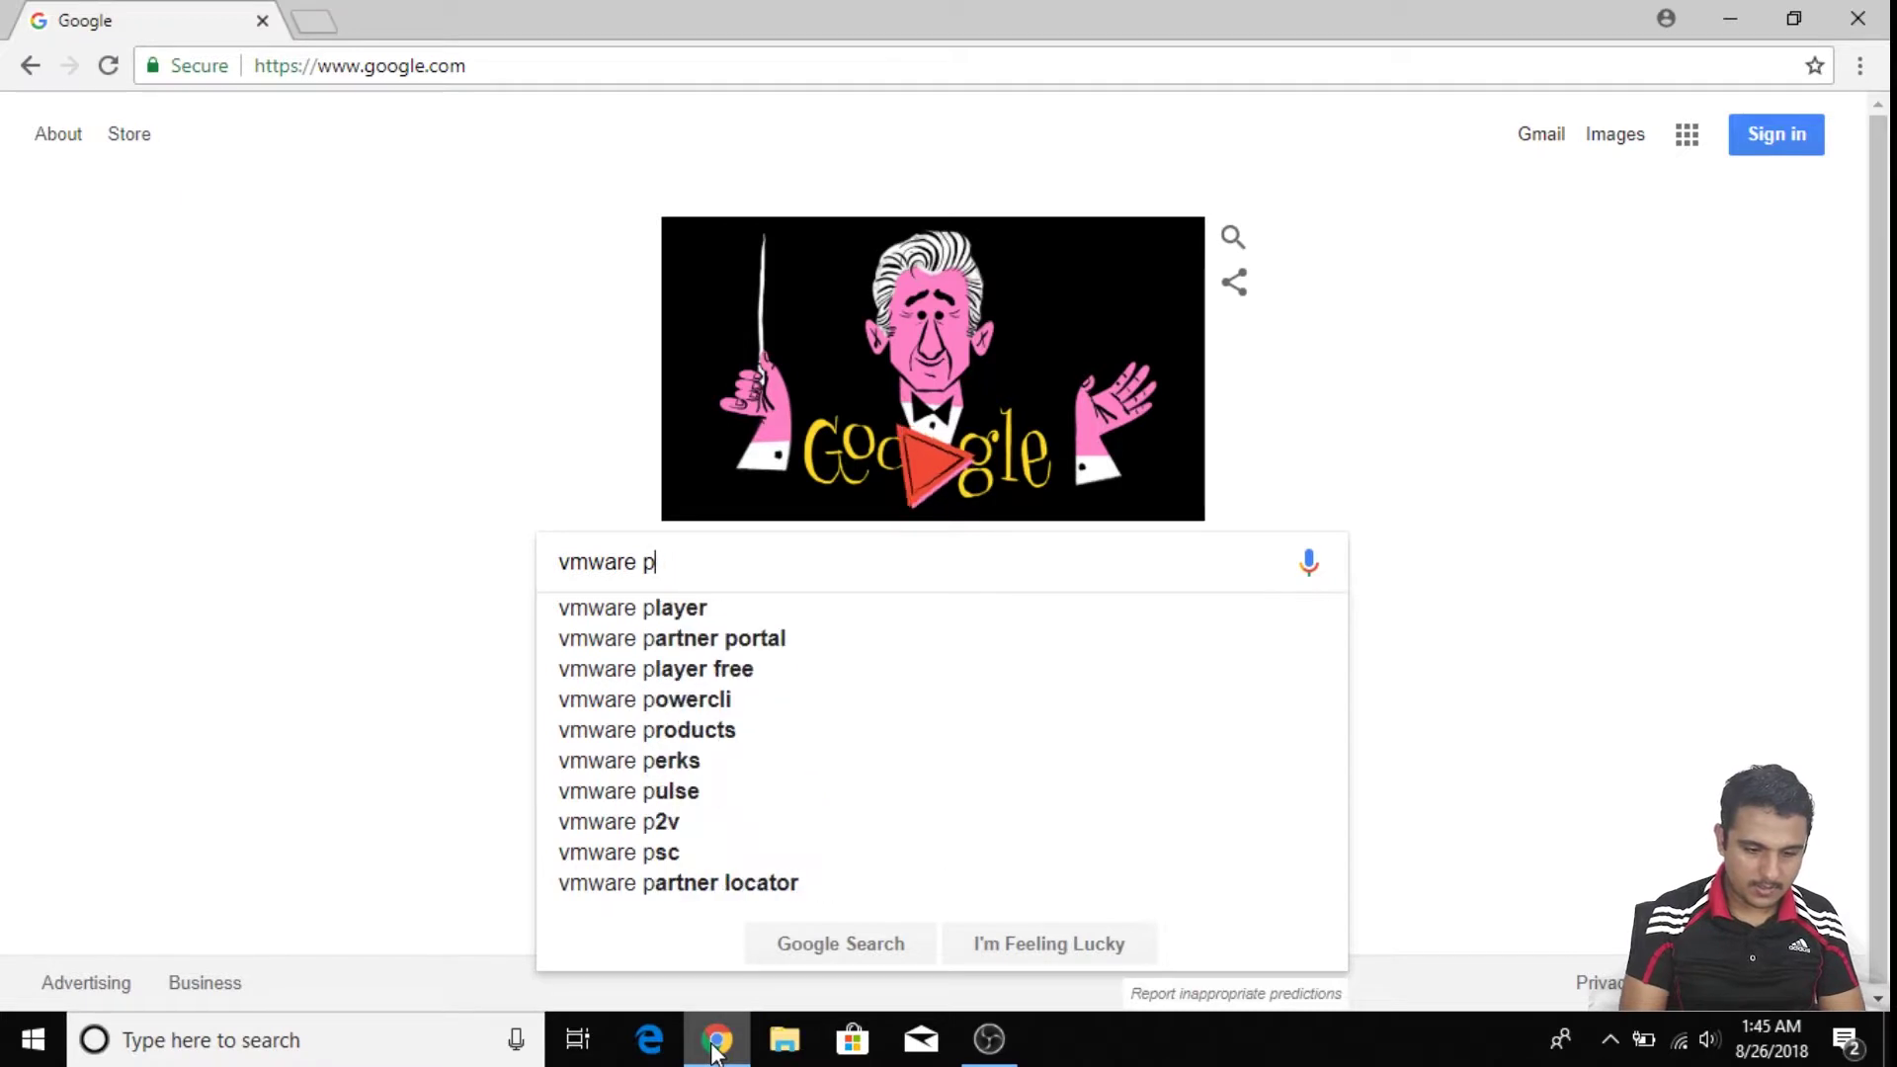
Search the web for "vmware pro 14 download" and view VMware's Workstation Pro download page with its Windows and Linux packages
text(ro 14)
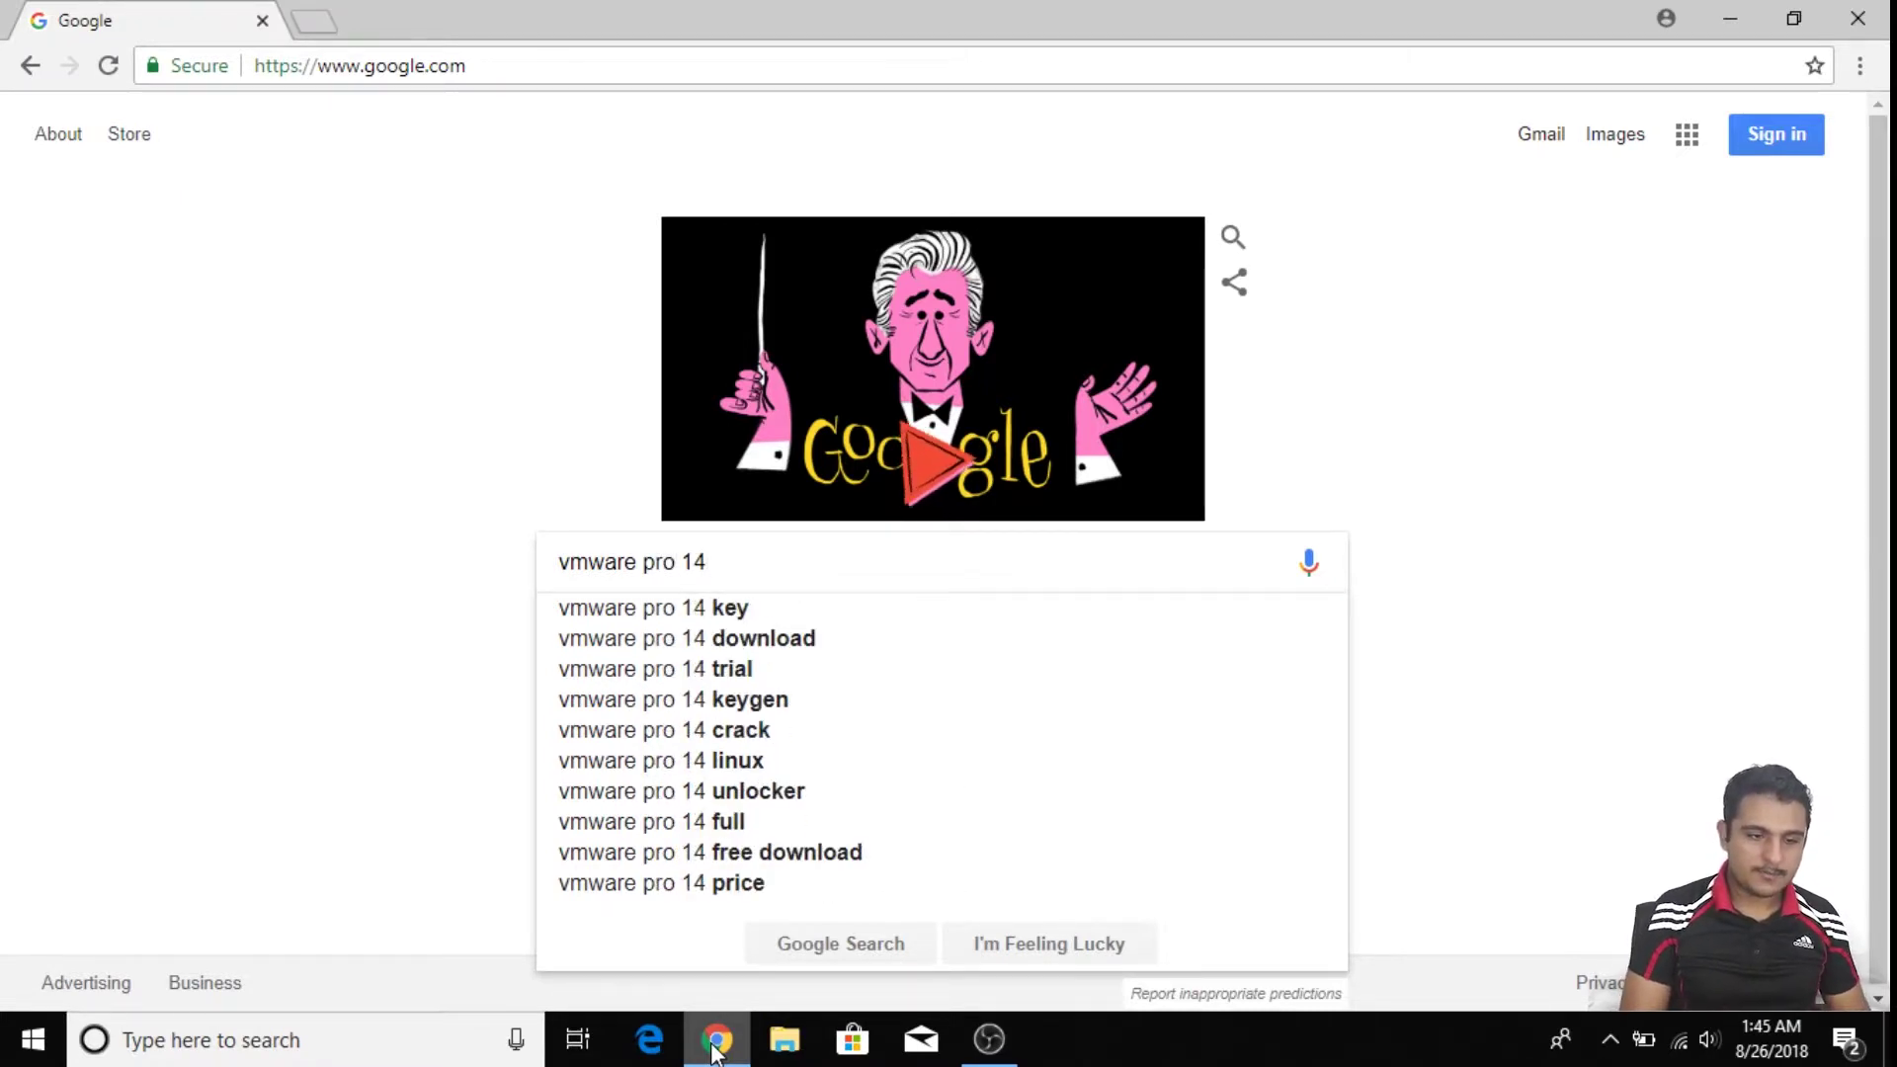
key(Down)
key(Down)
key(Return)
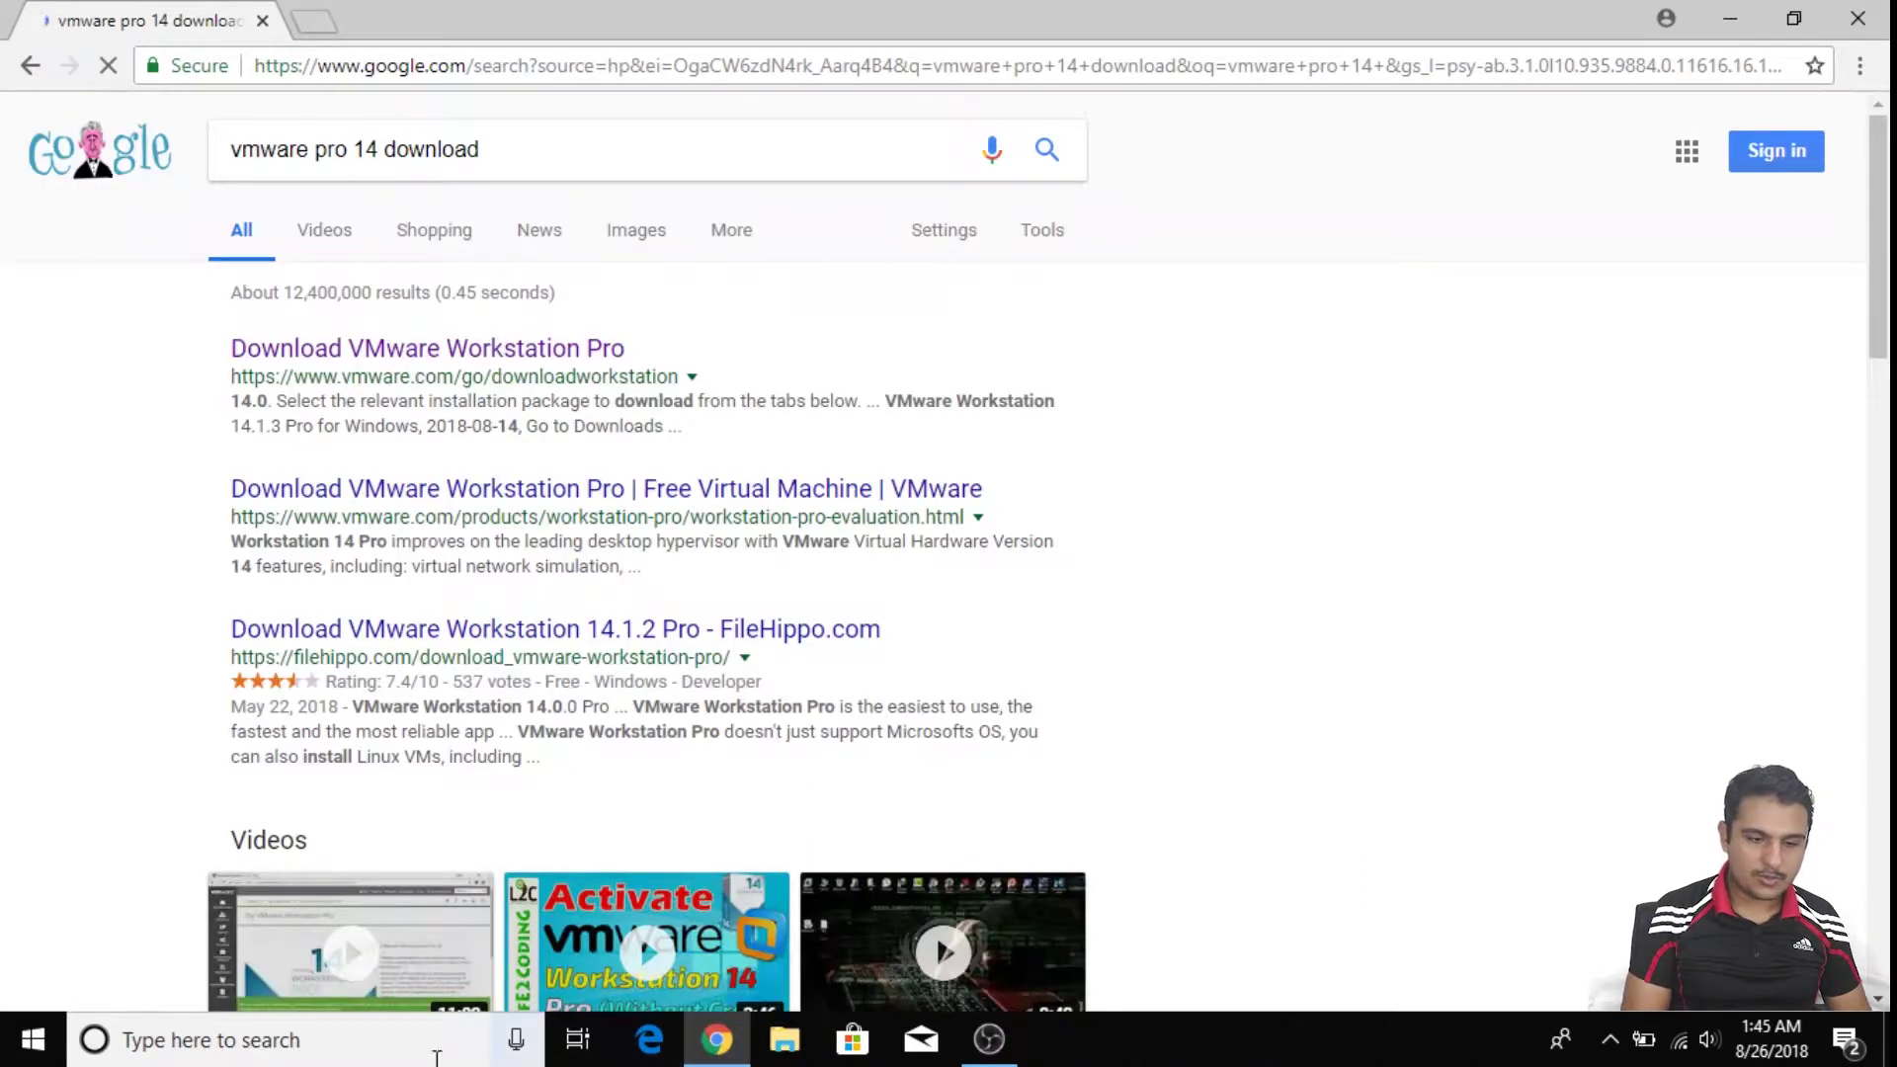
click(509, 348)
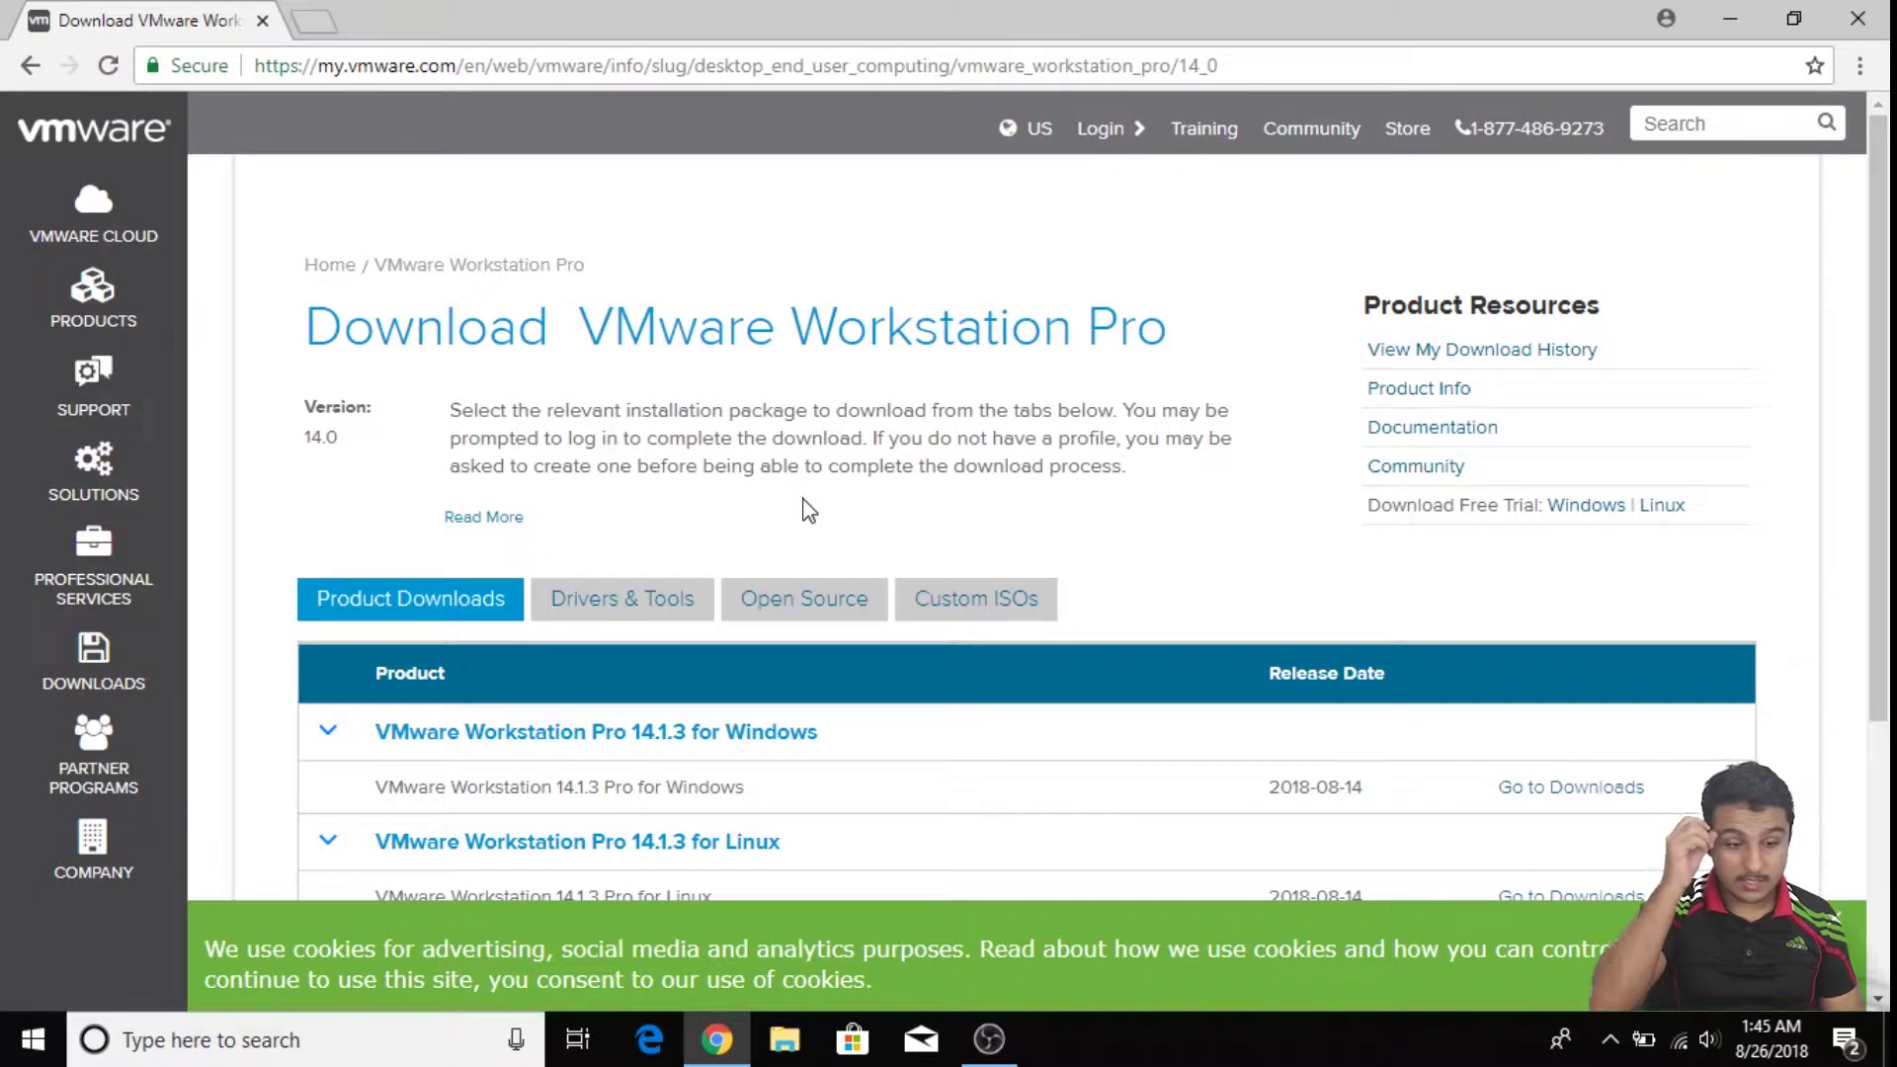
scroll(810, 510, down, 1)
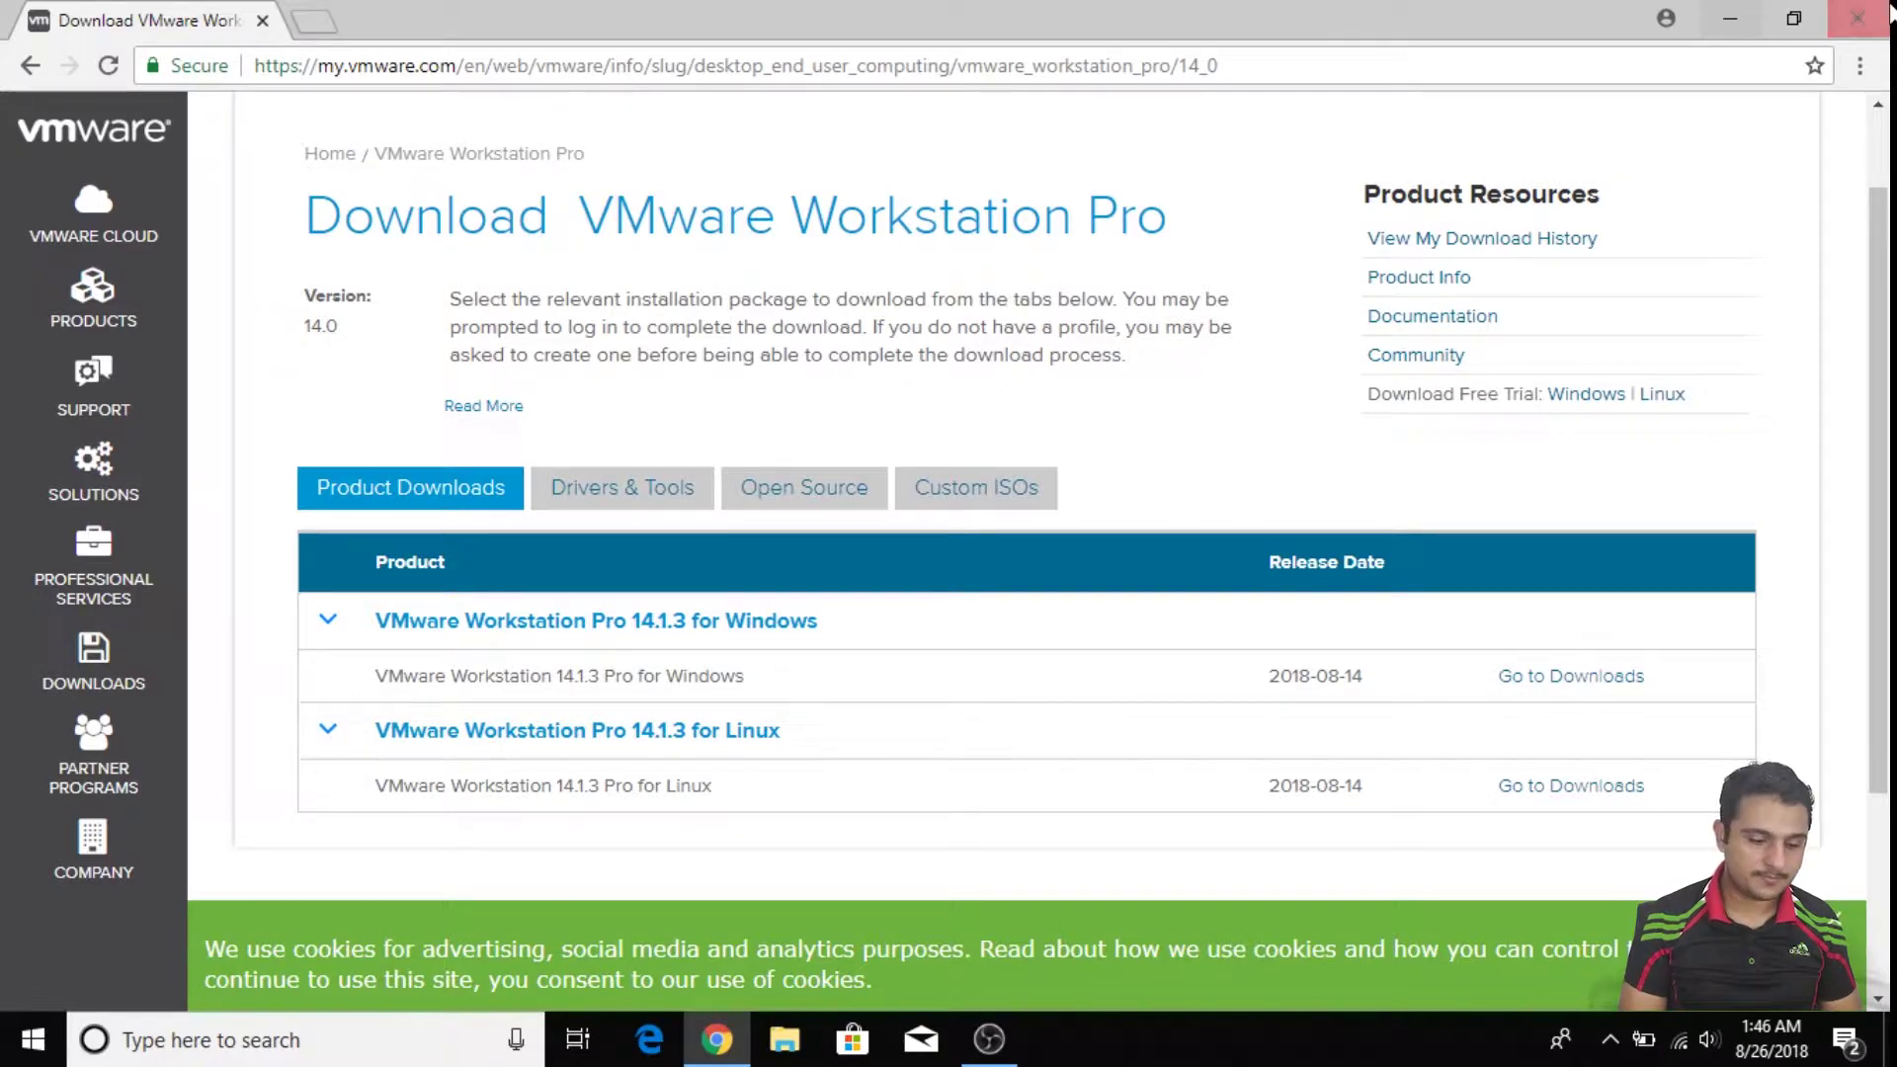
Close the browser and launch VMware Workstation Pro
click(1889, 11)
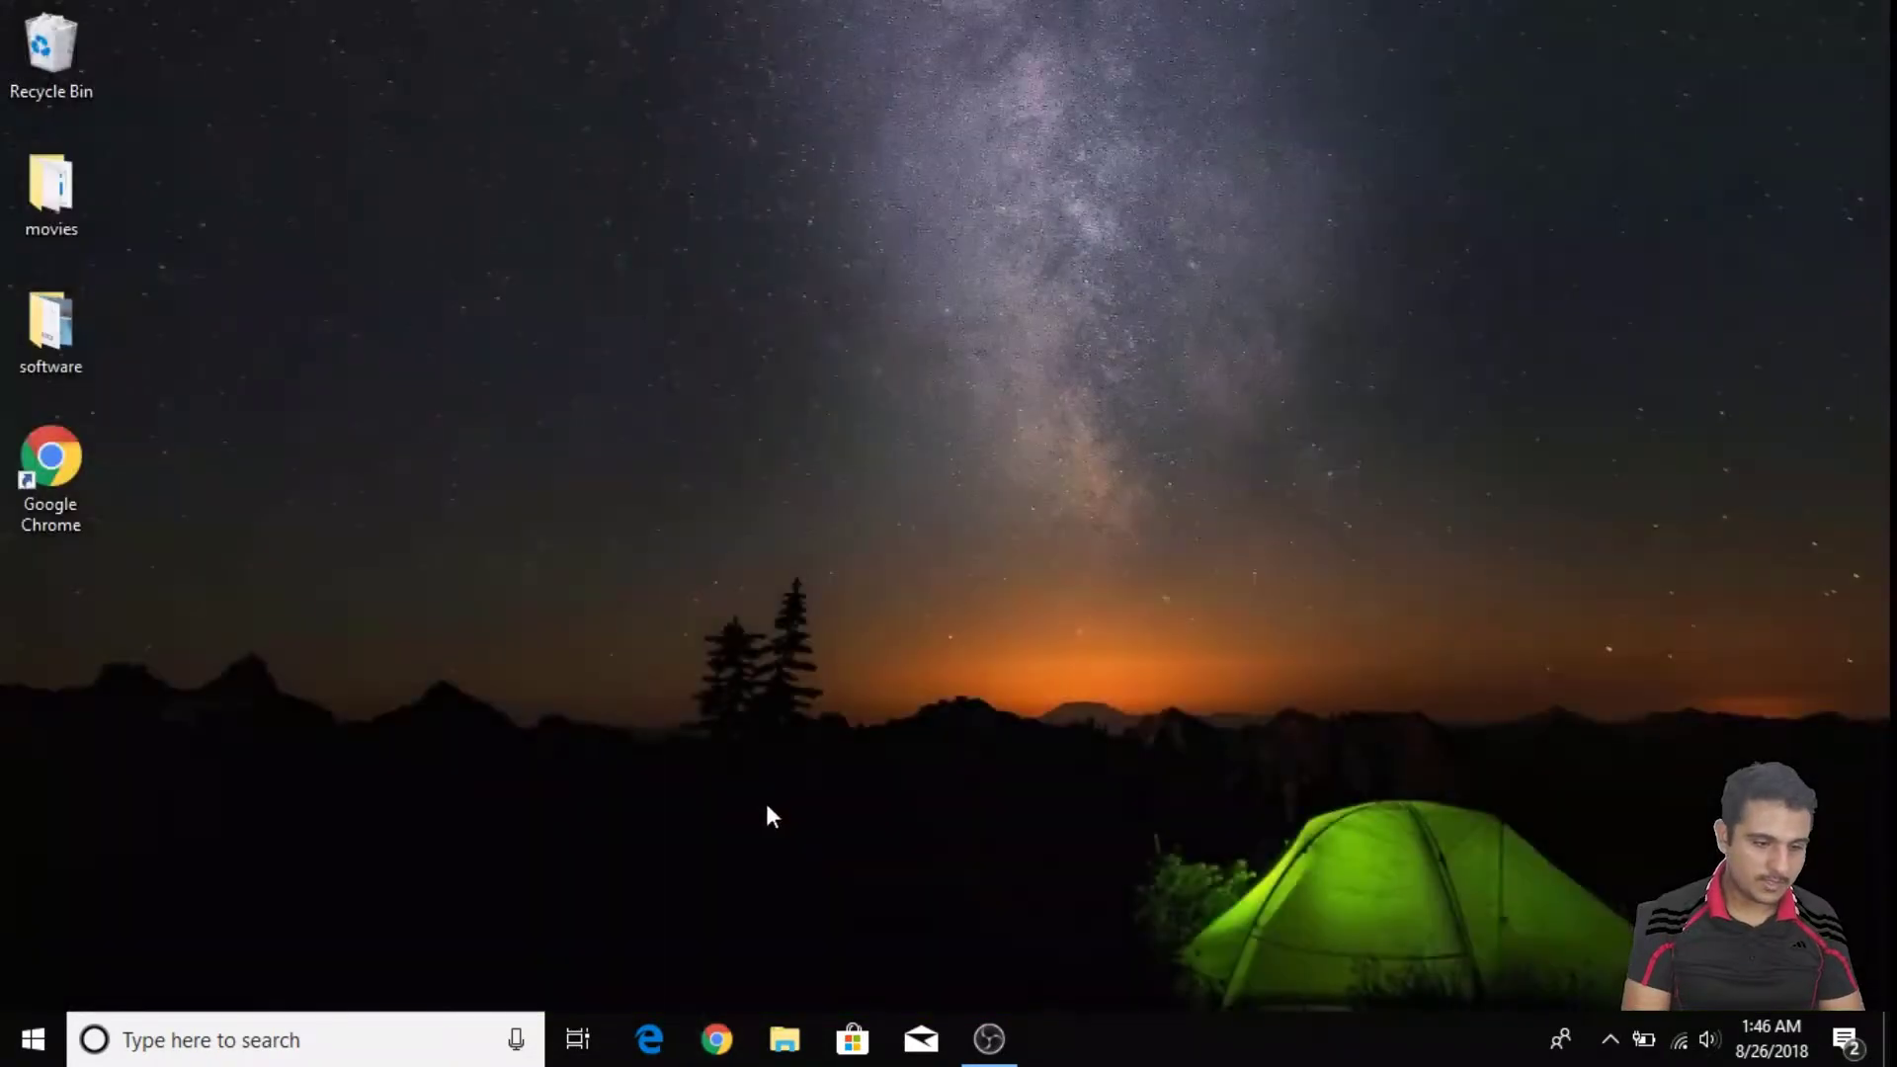
click(33, 1039)
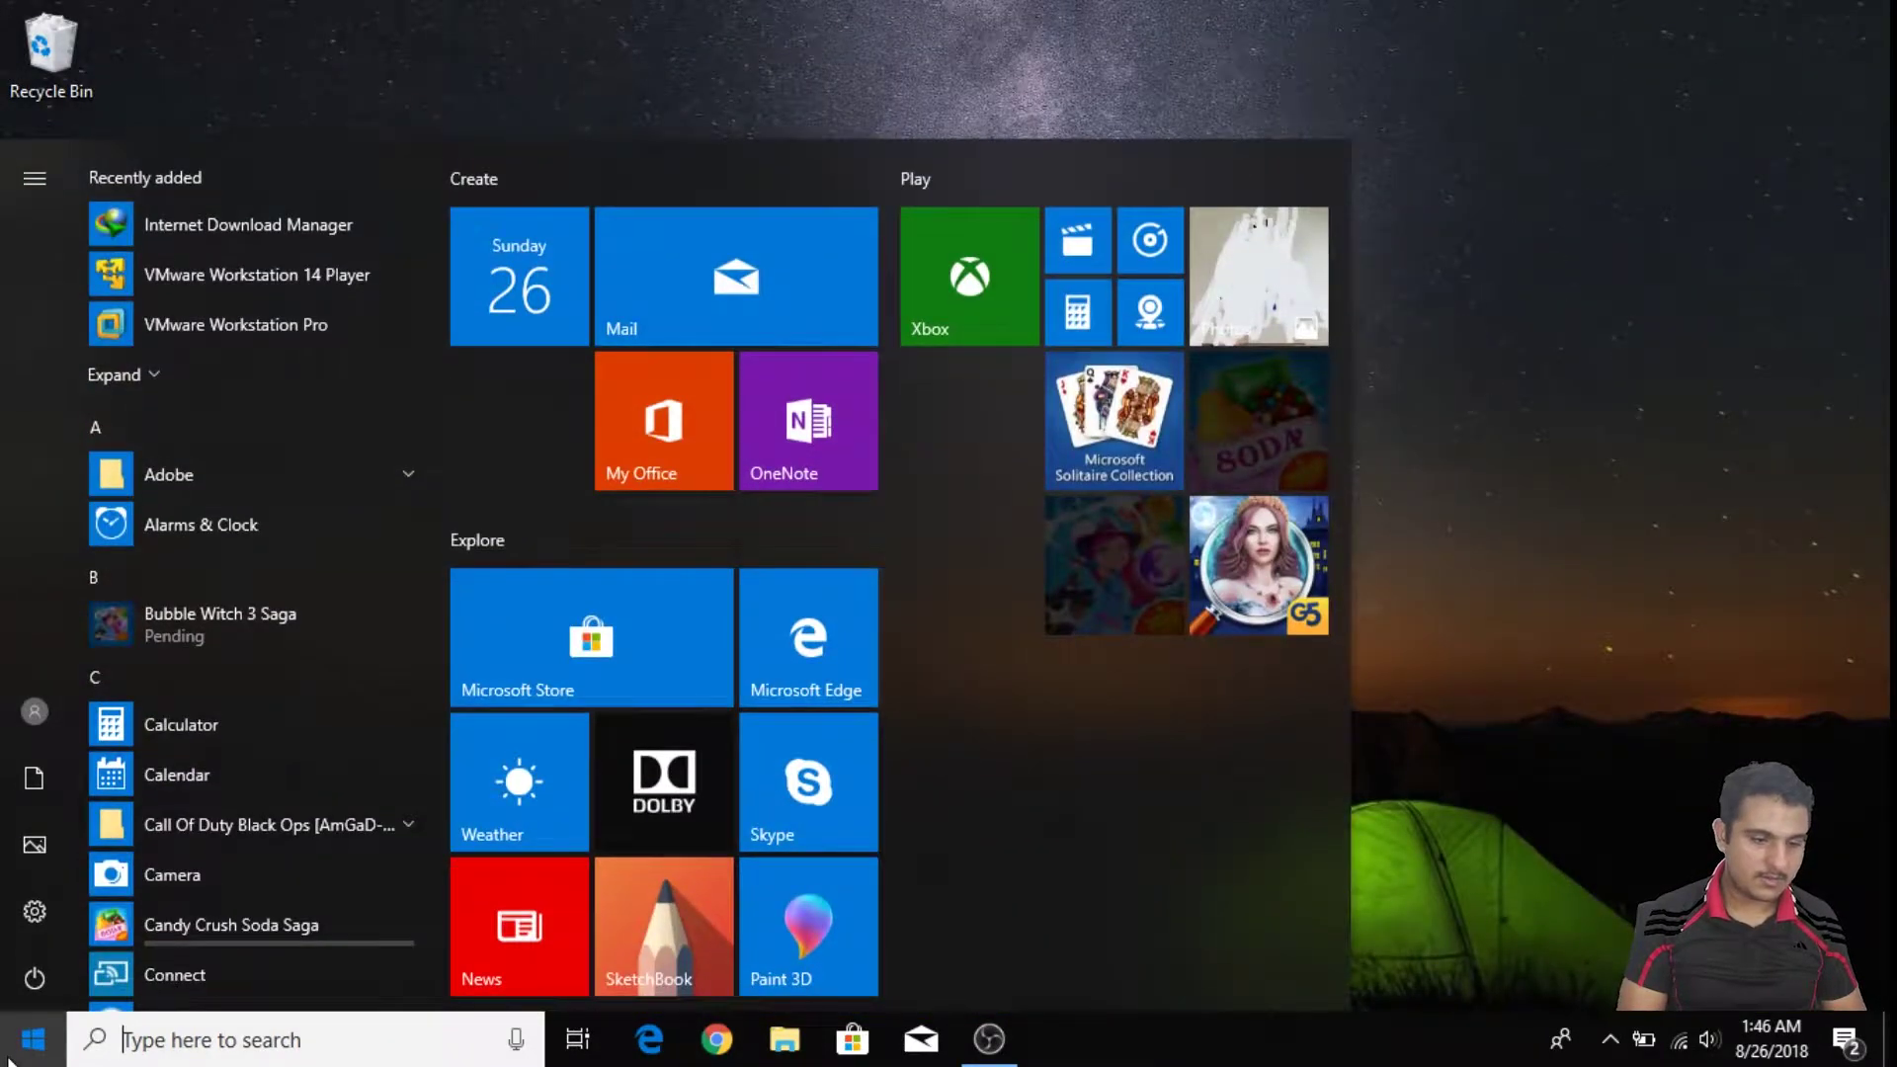
click(270, 341)
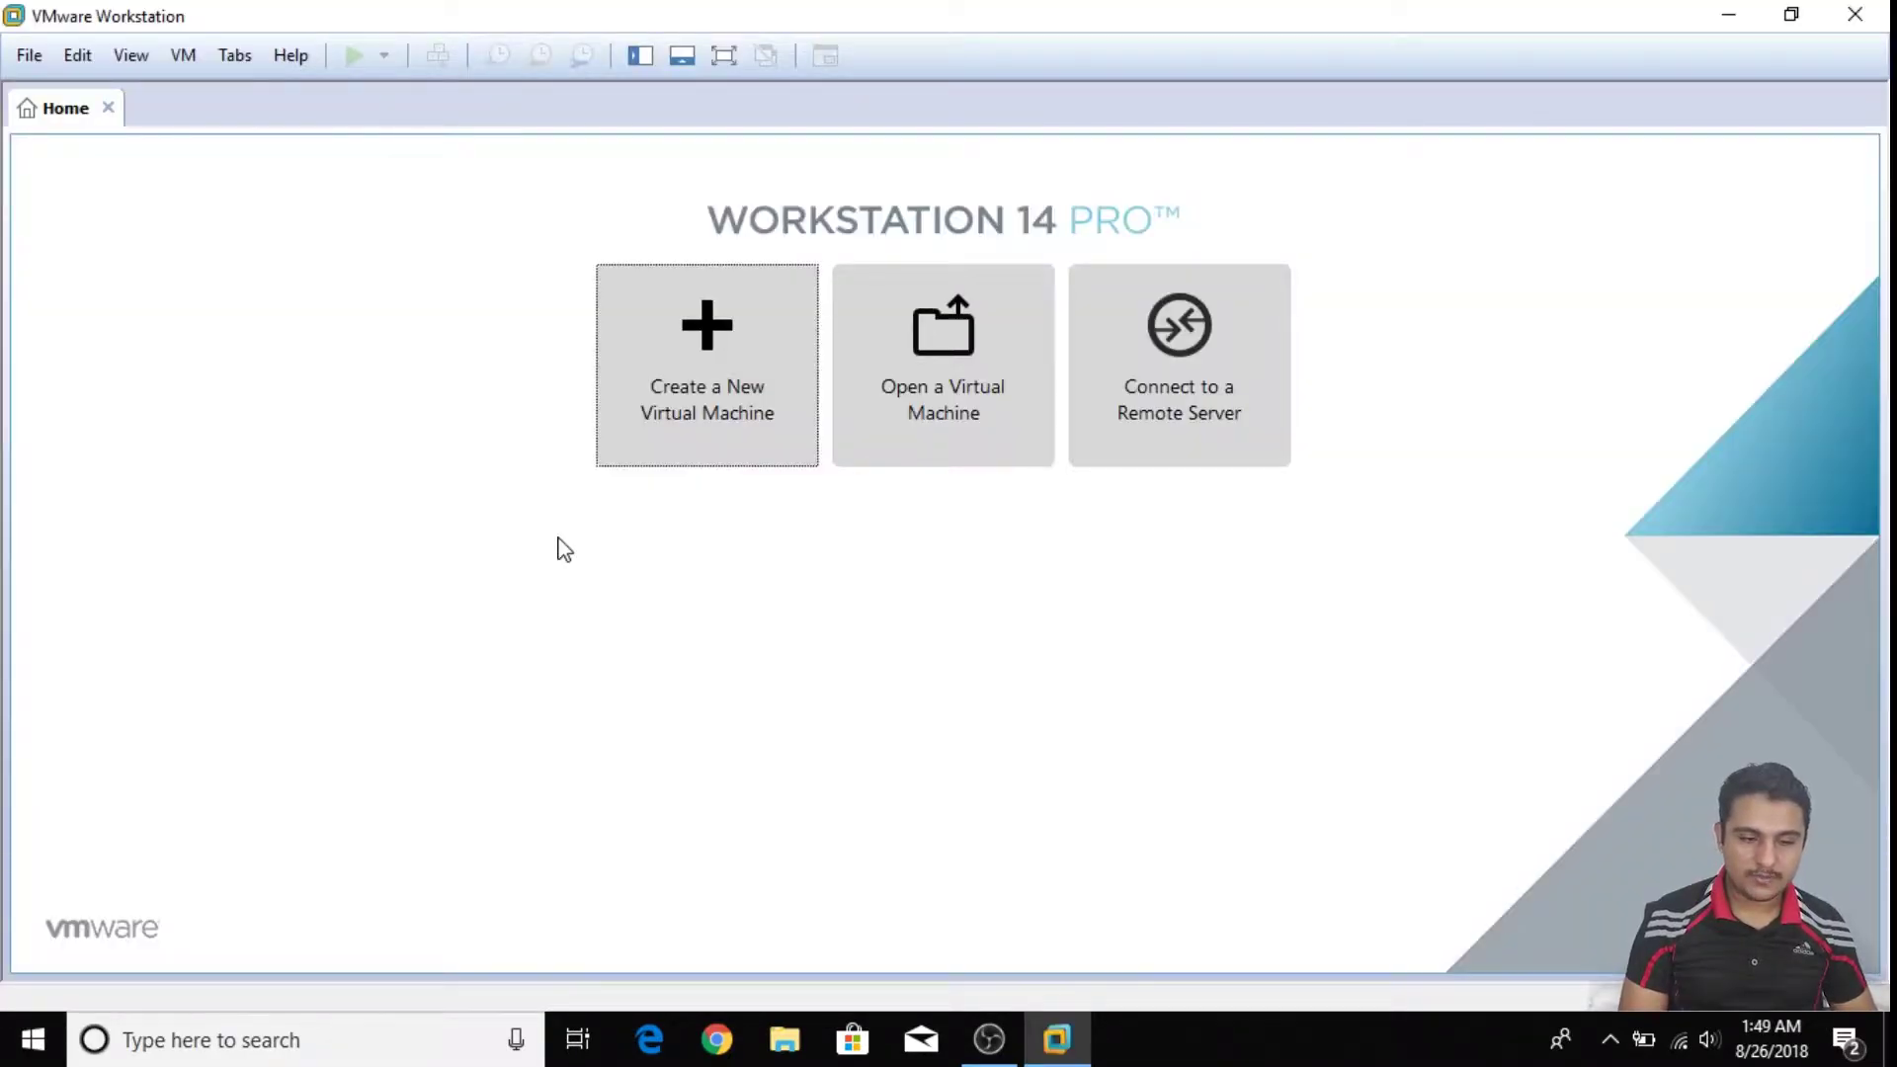
Start creating a new virtual machine with the Custom (advanced) configuration
click(742, 356)
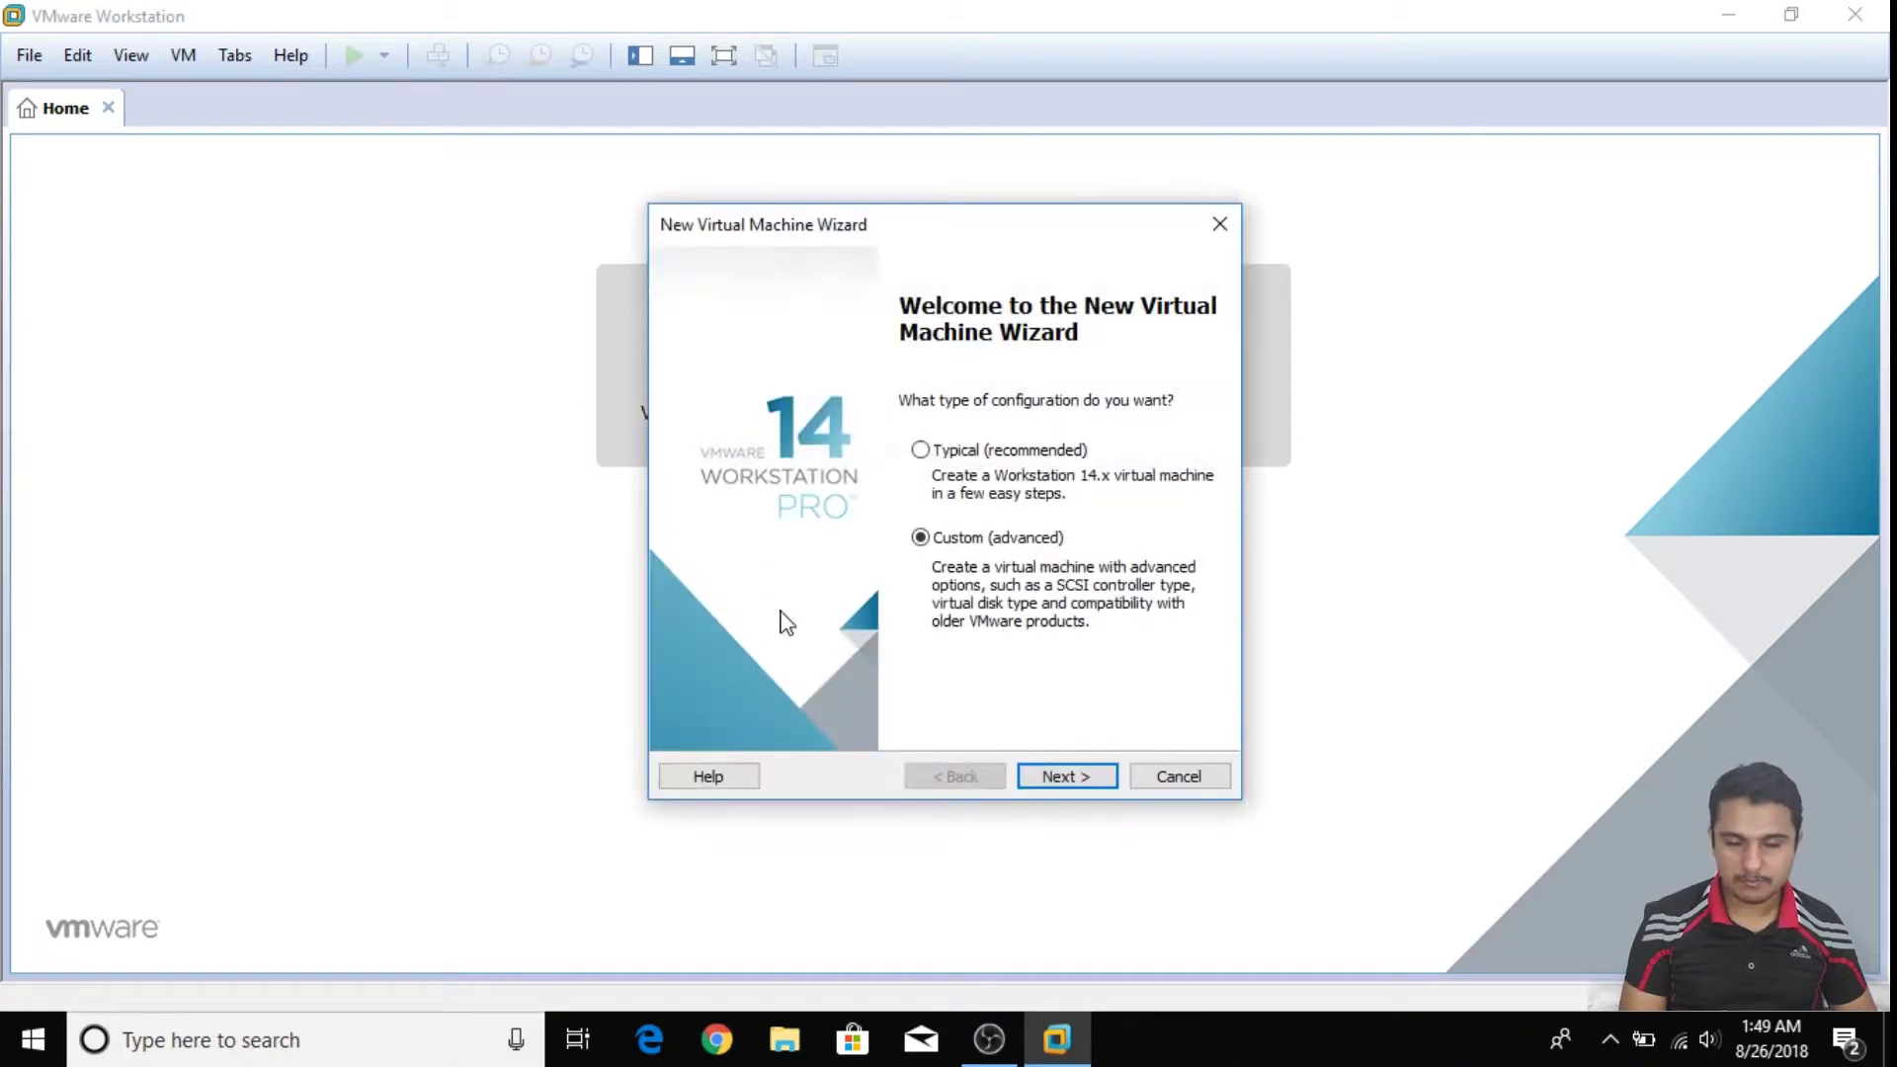
click(931, 453)
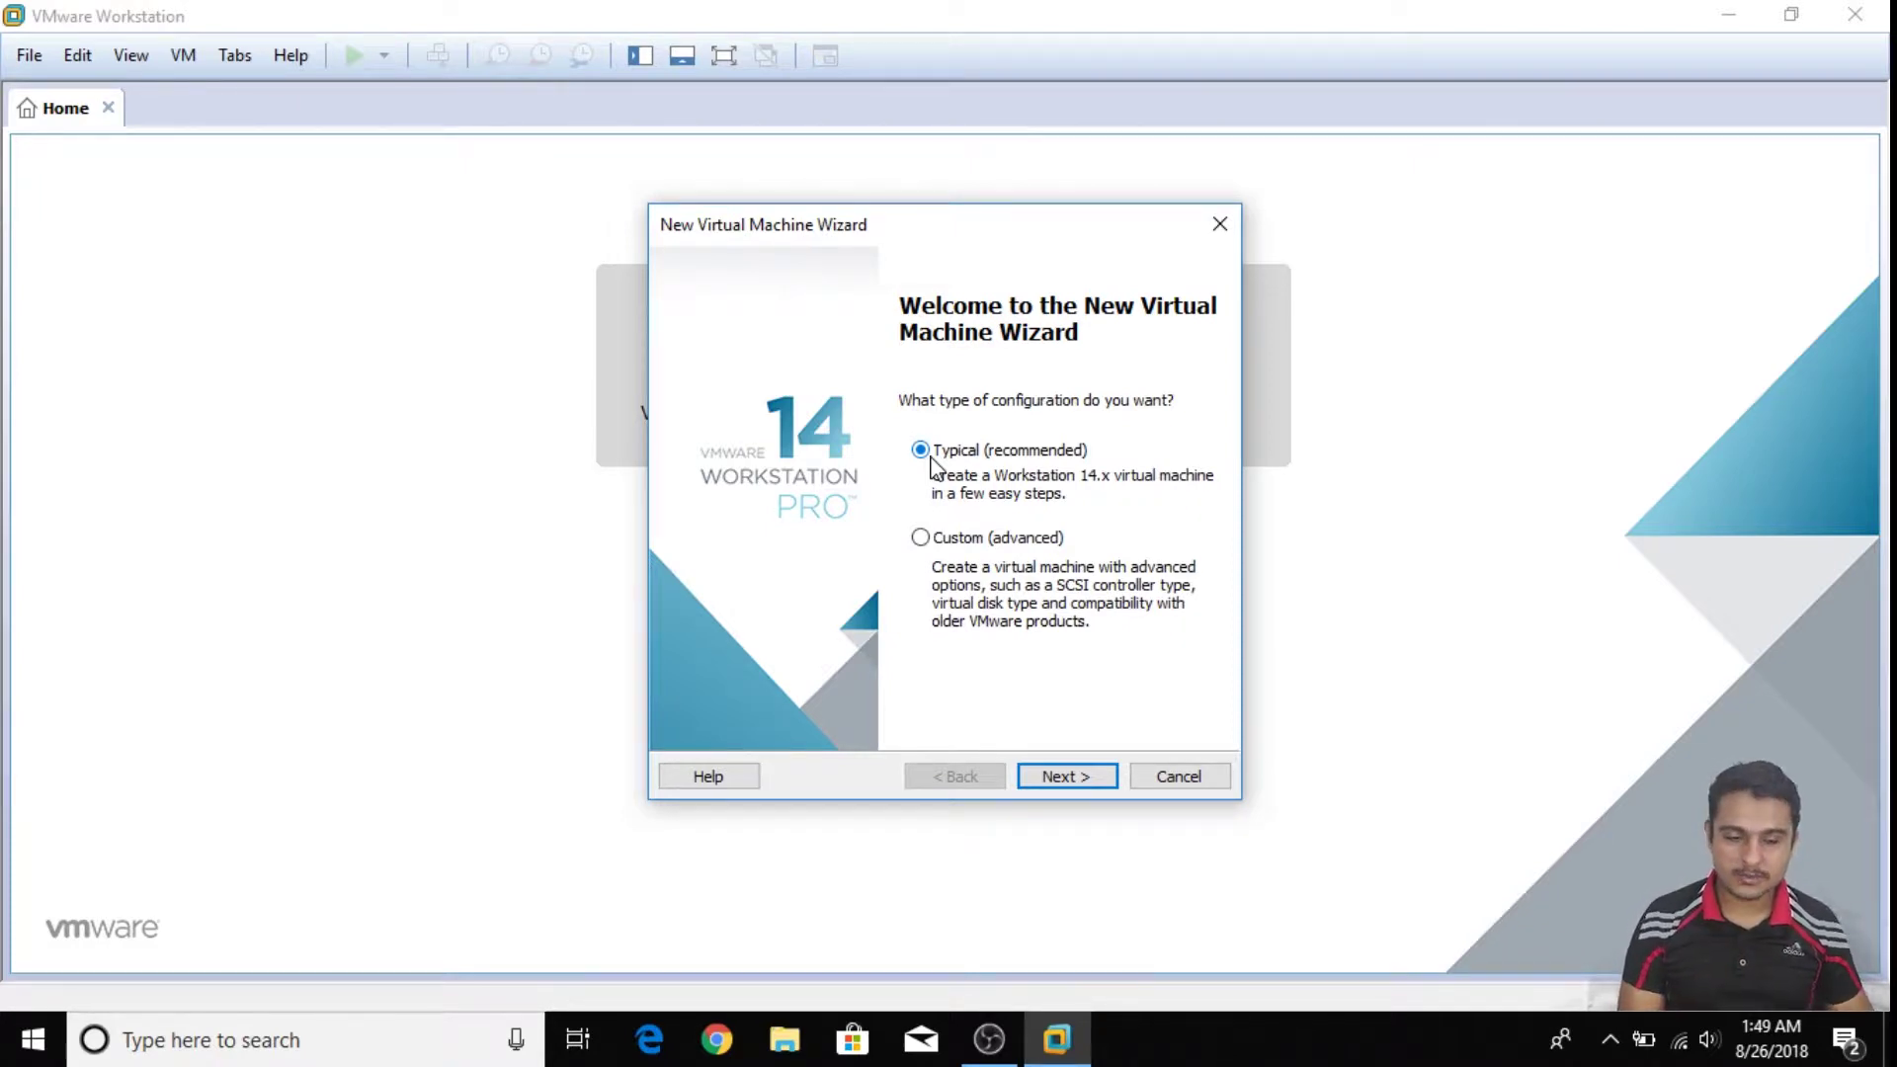
click(921, 540)
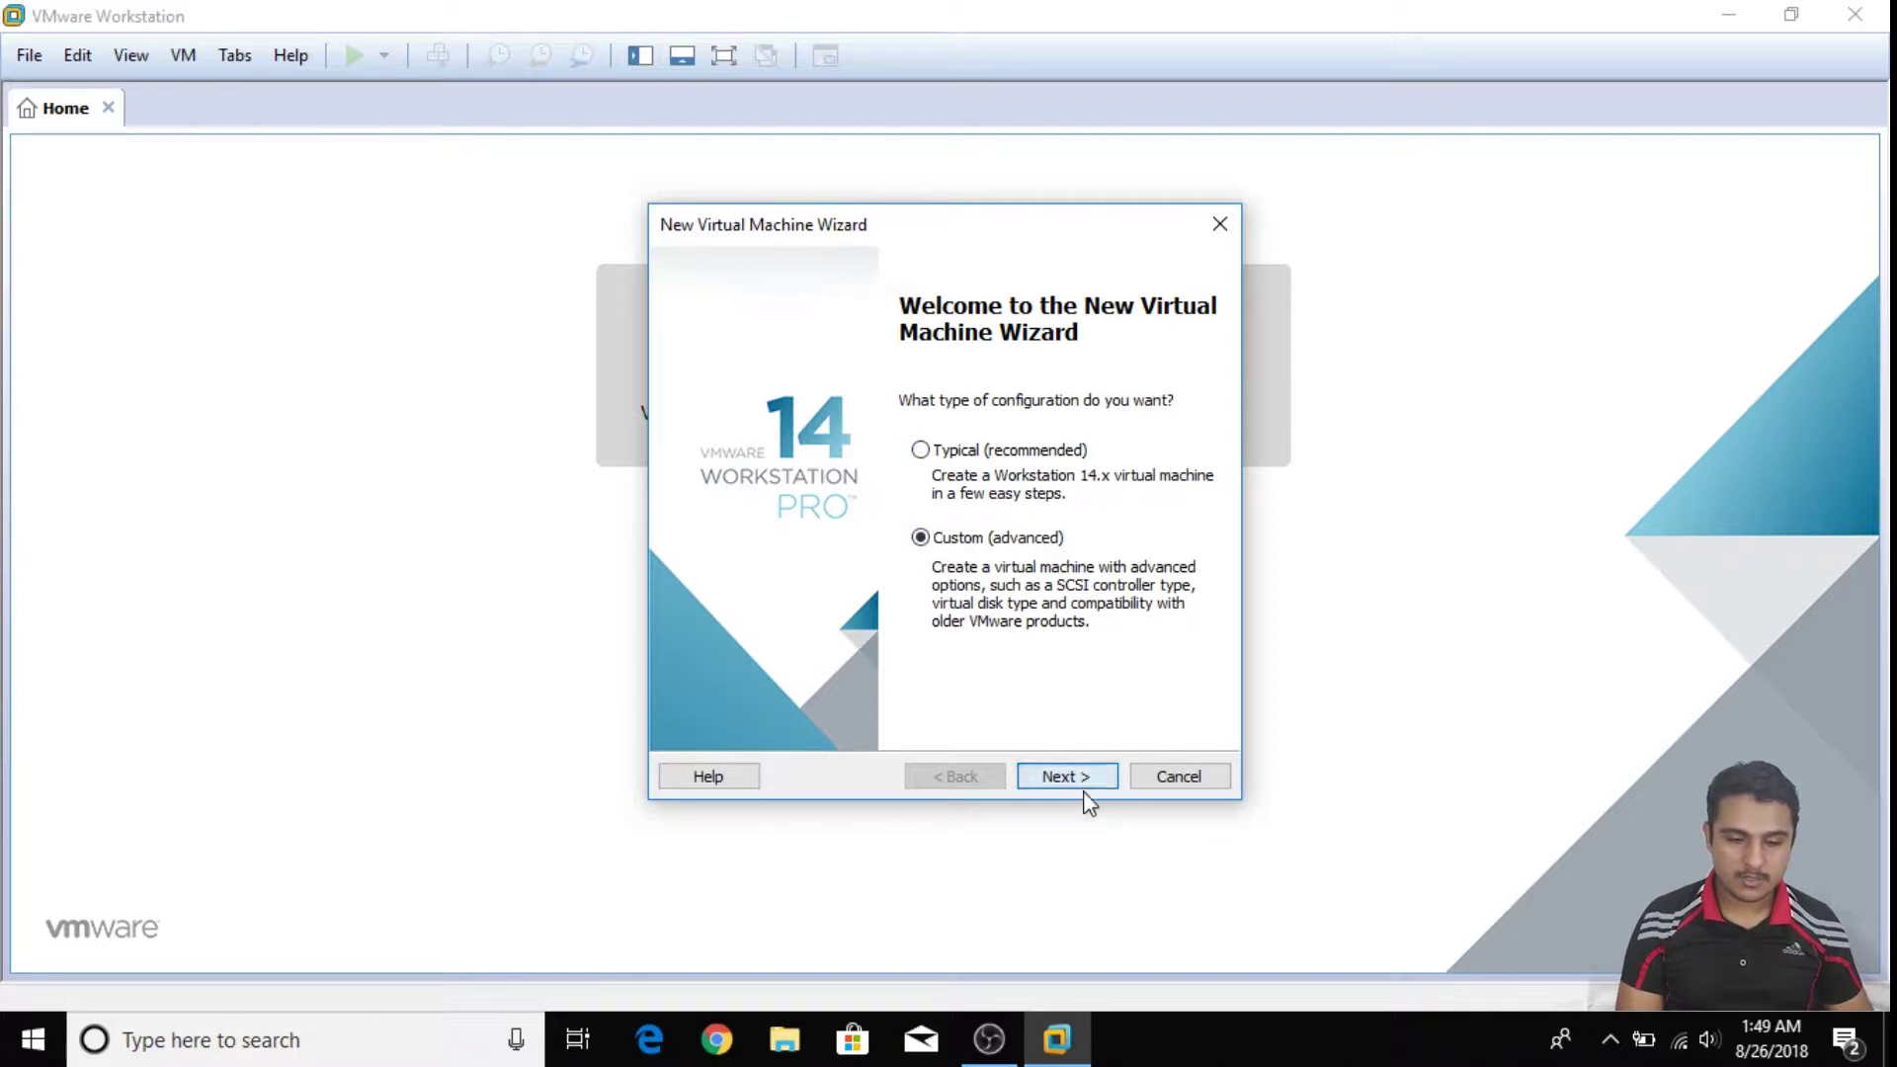
click(1059, 776)
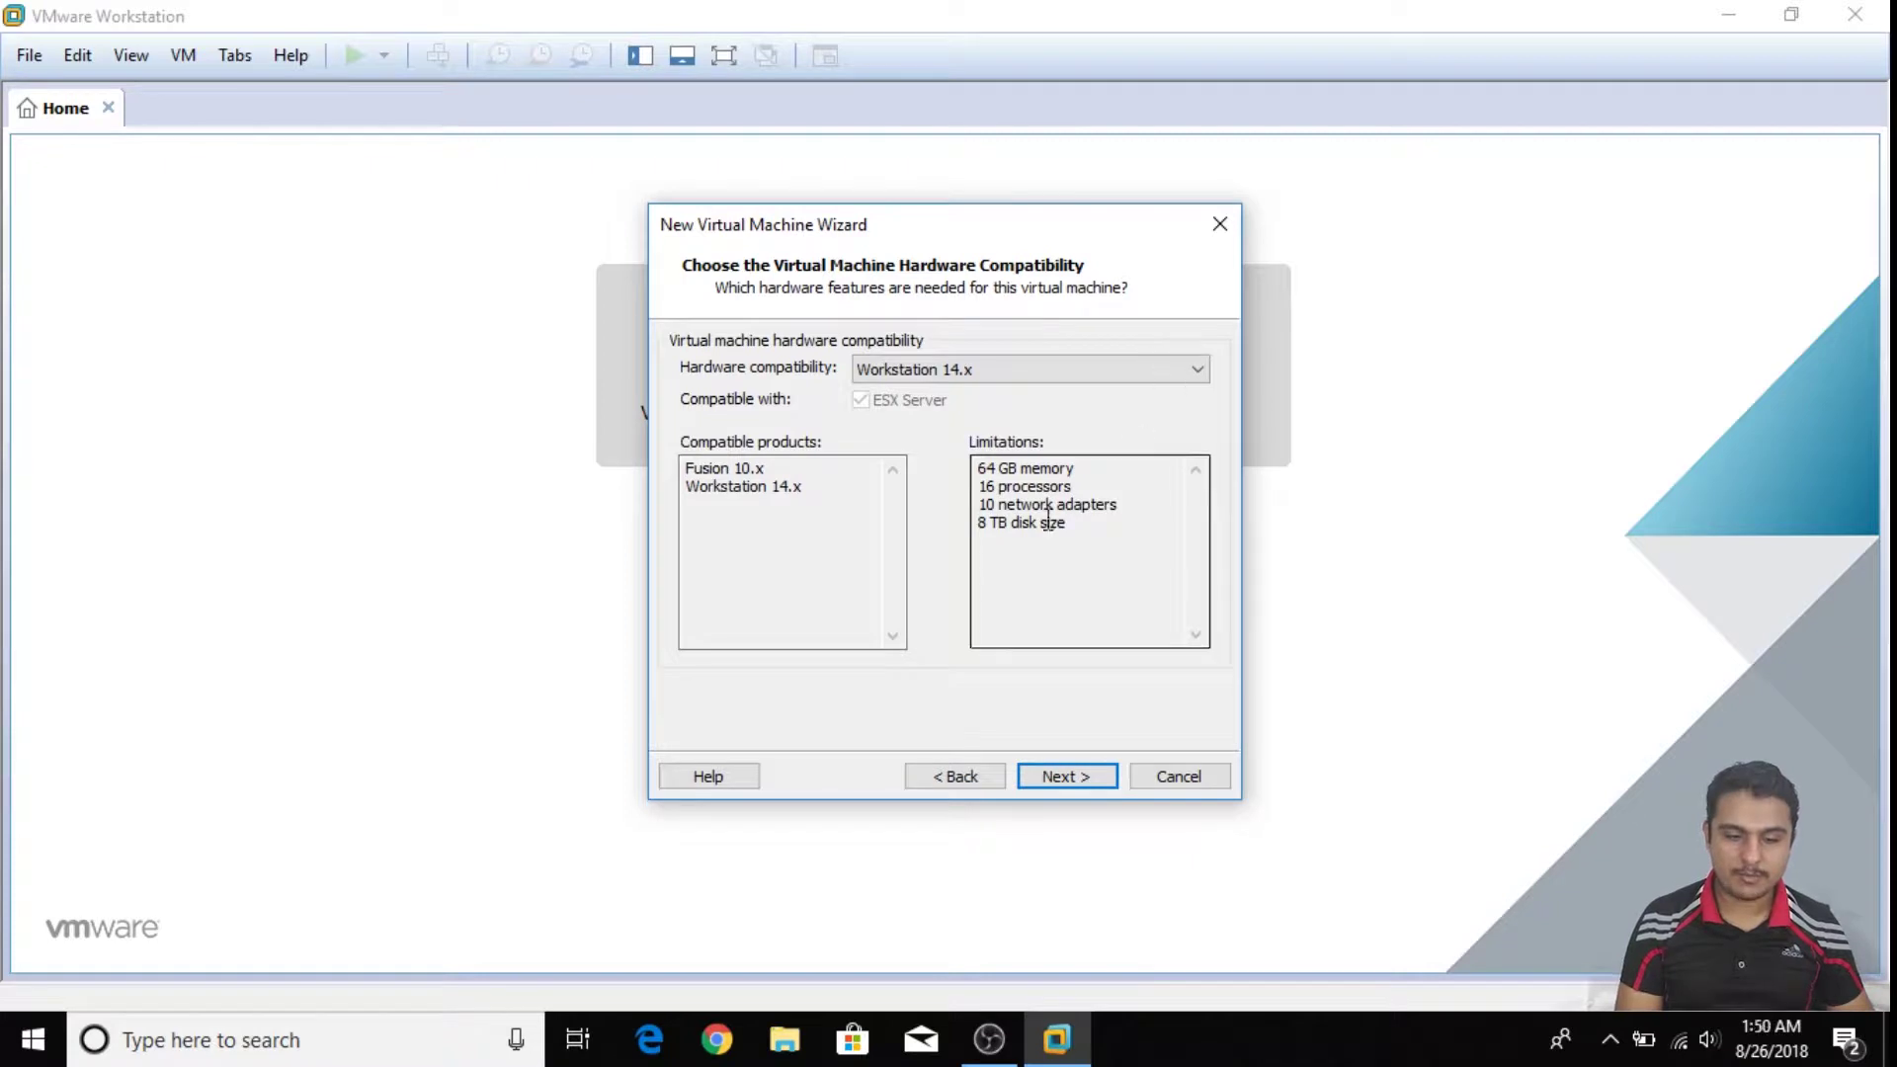
Review the memory, processor and network adapter limitations and accept Workstation 14.x as the hardware compatibility
drag(978, 469, 1115, 470)
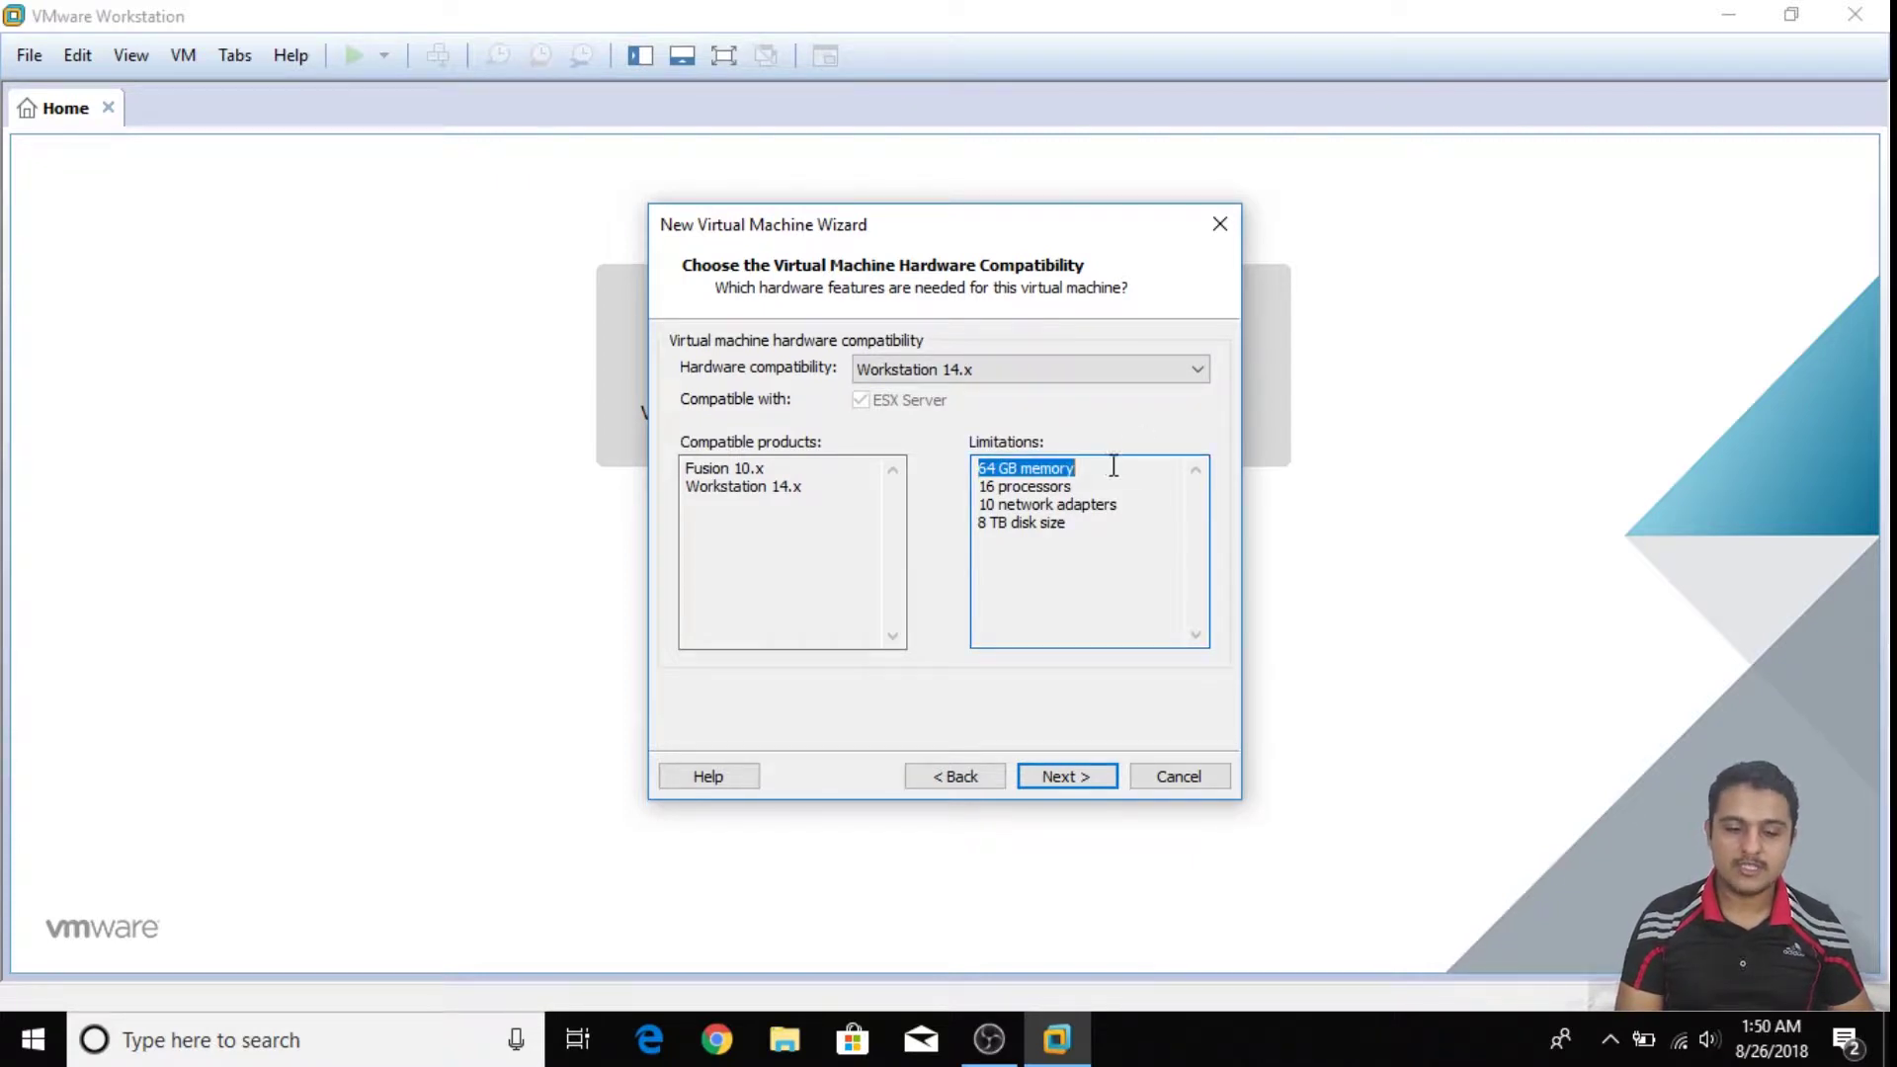
drag(979, 487, 1104, 487)
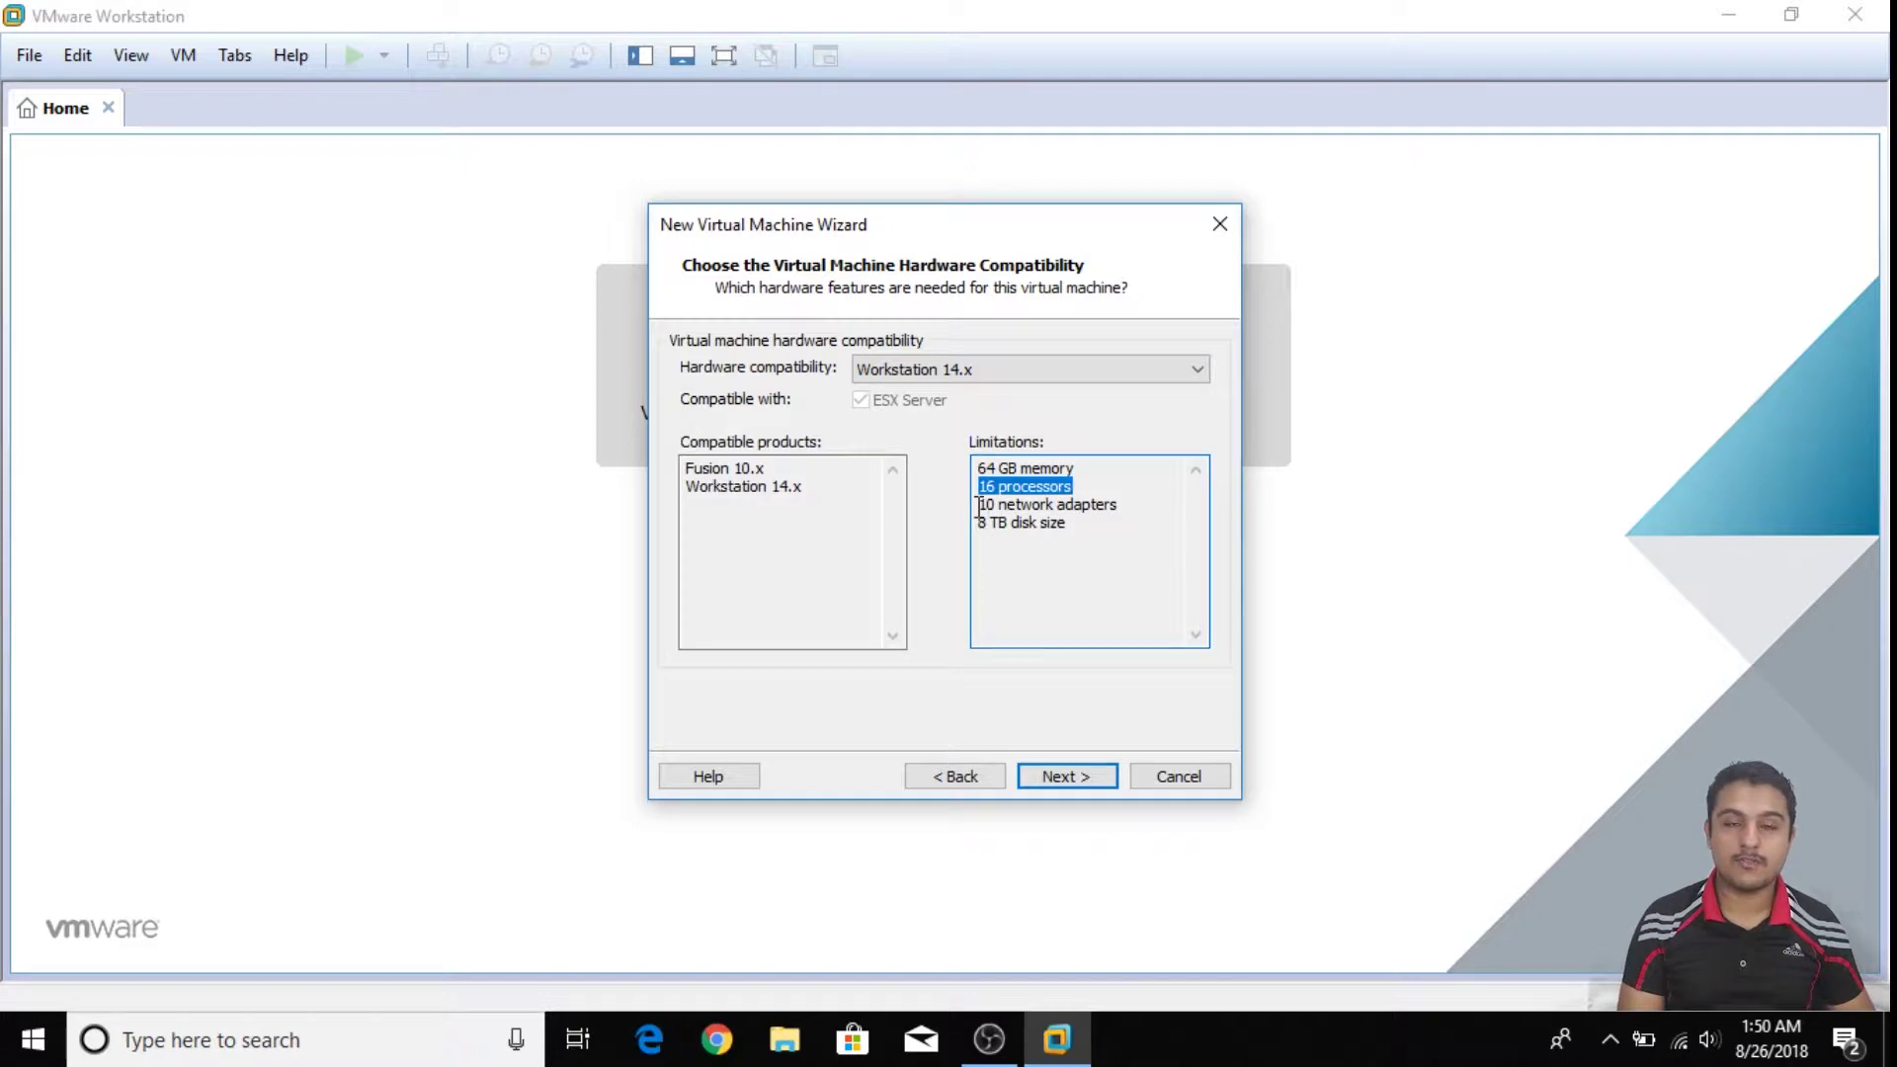
drag(980, 504, 1192, 486)
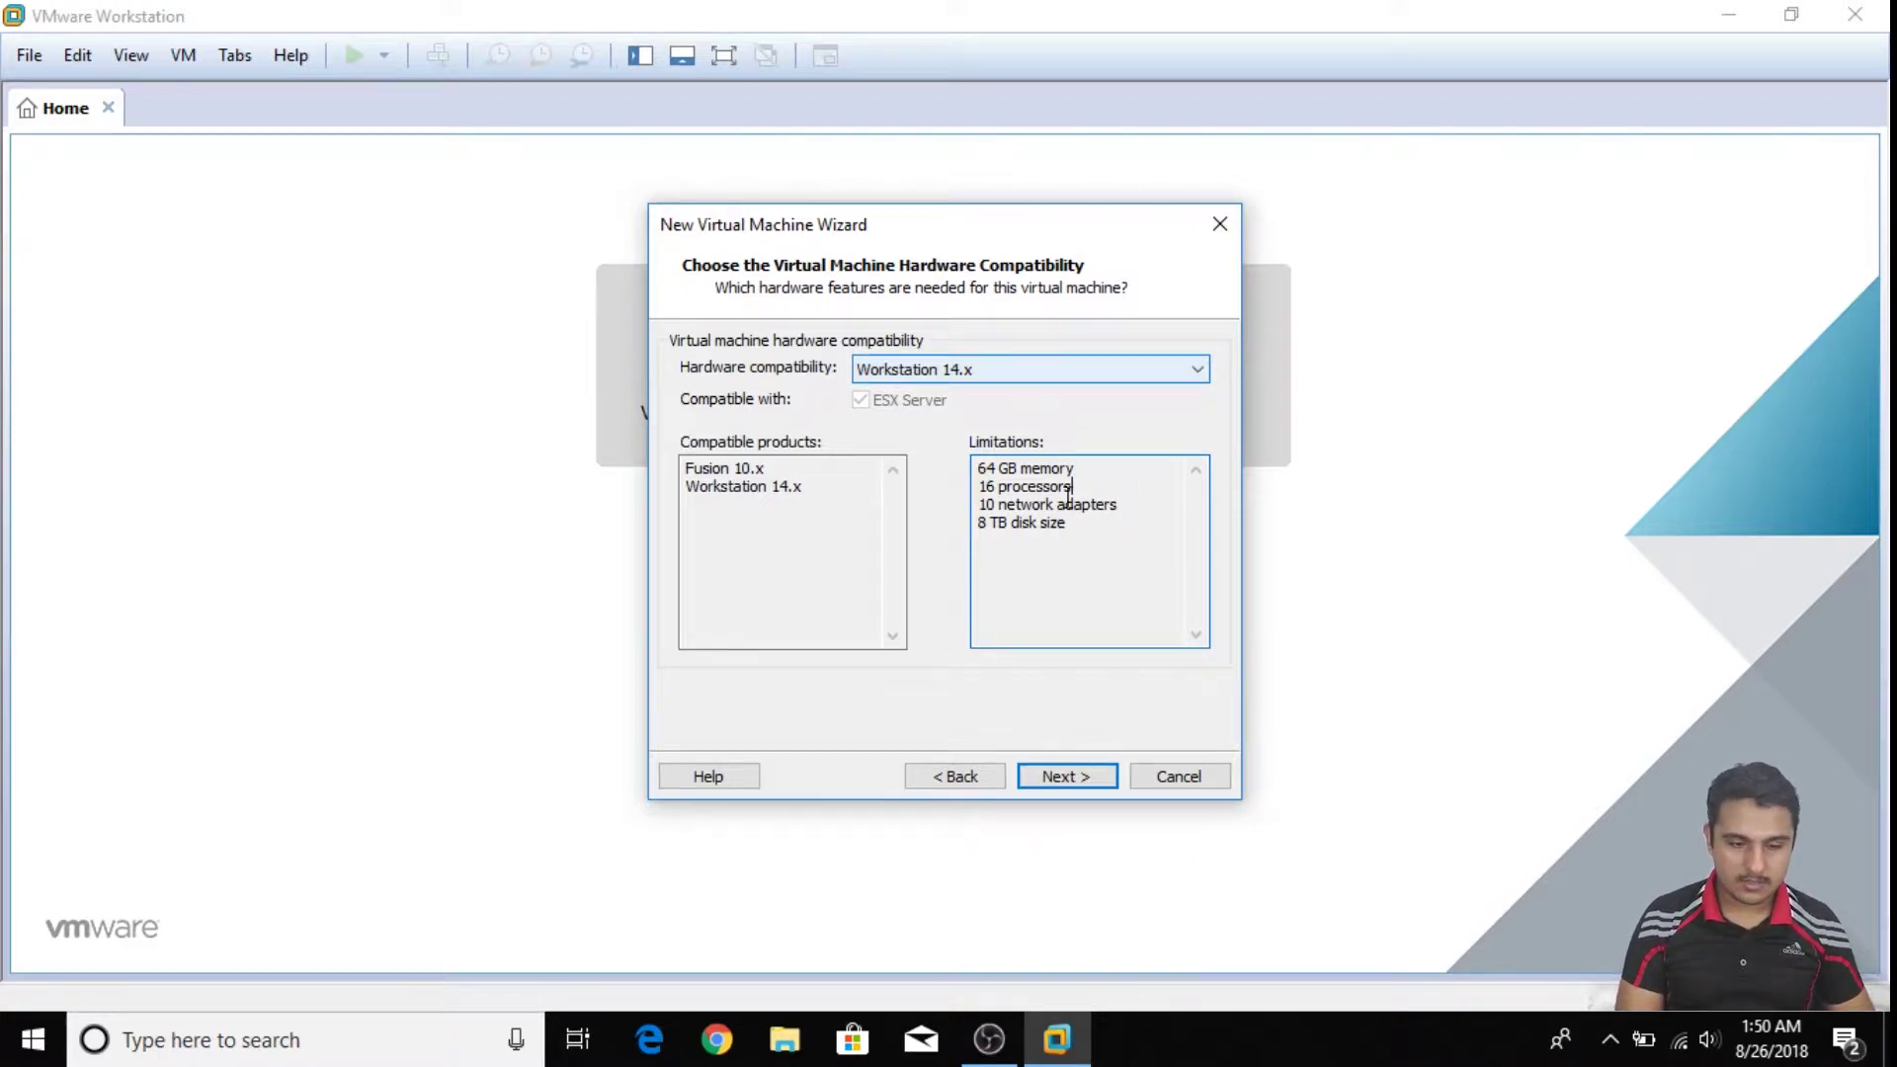
click(1086, 788)
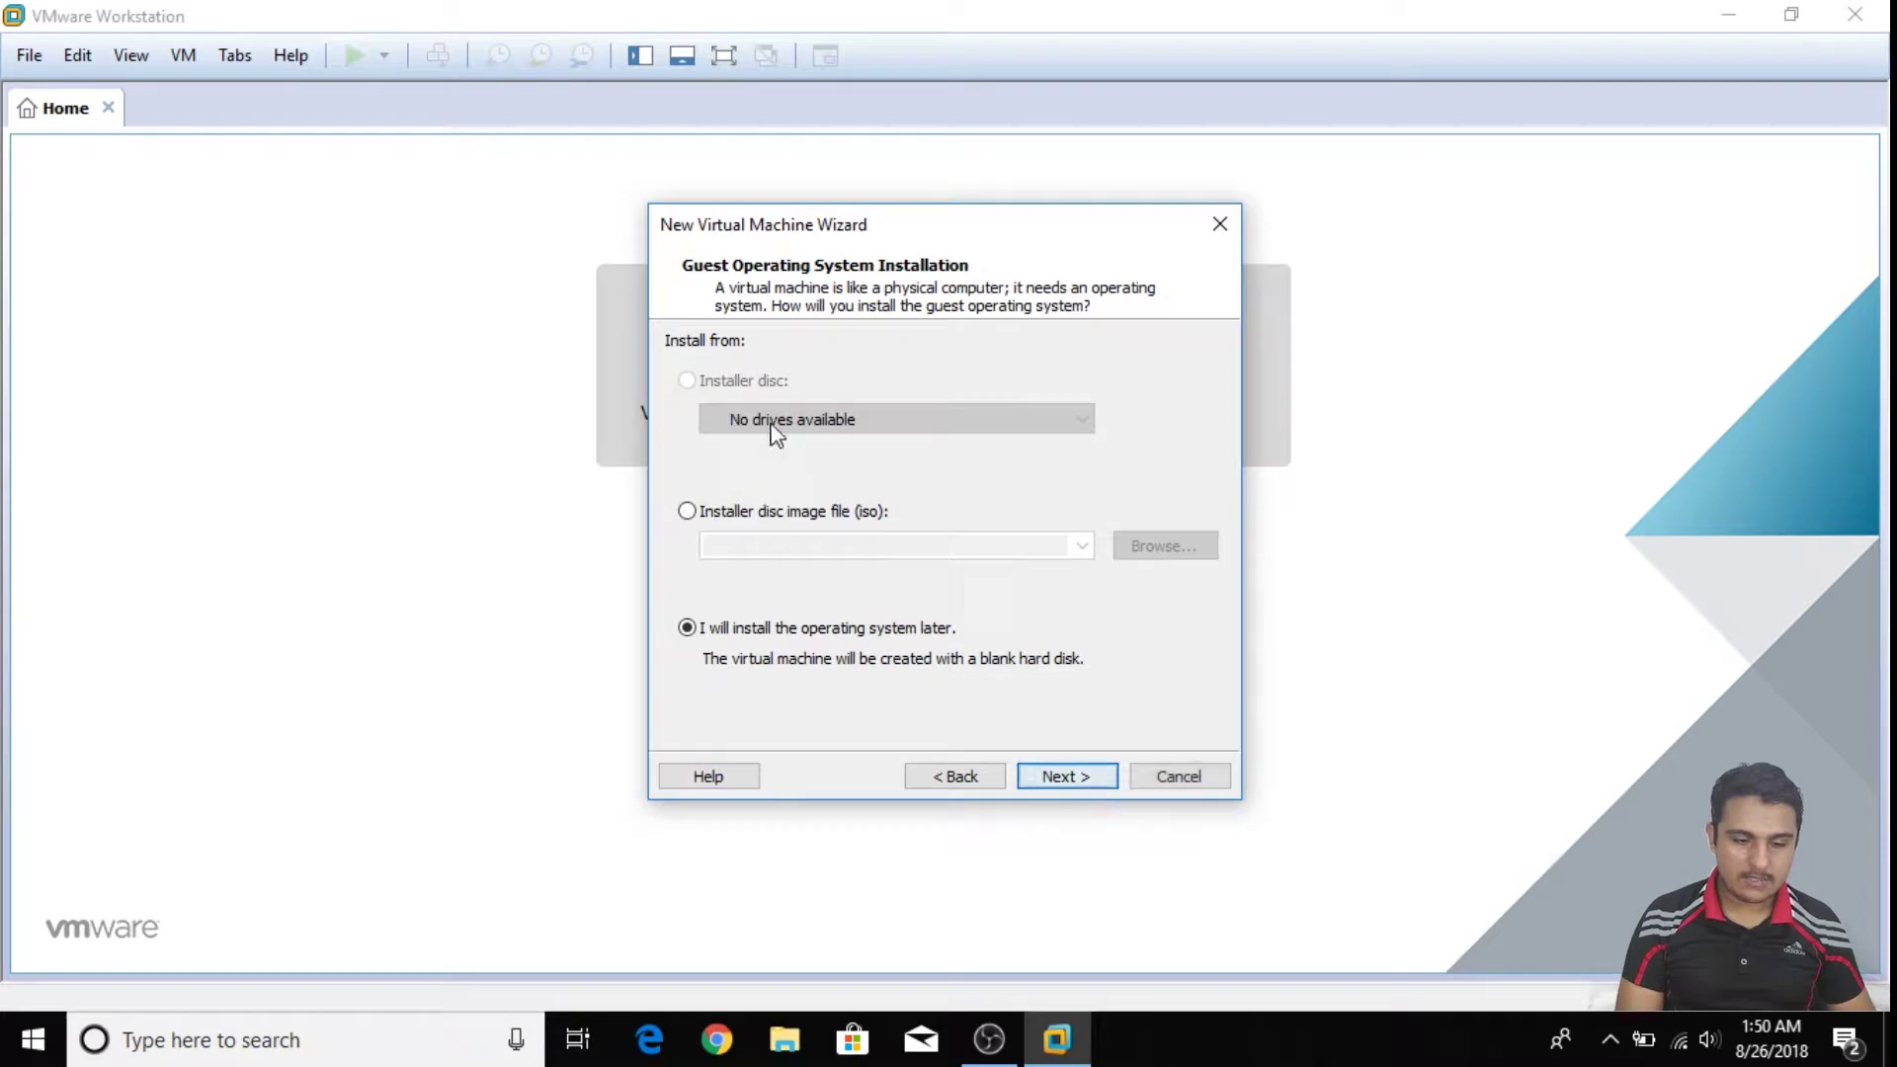
Choose installation from a disc image and select windows7 hp 64bit.iso from the Downloads folder as the installer
click(704, 515)
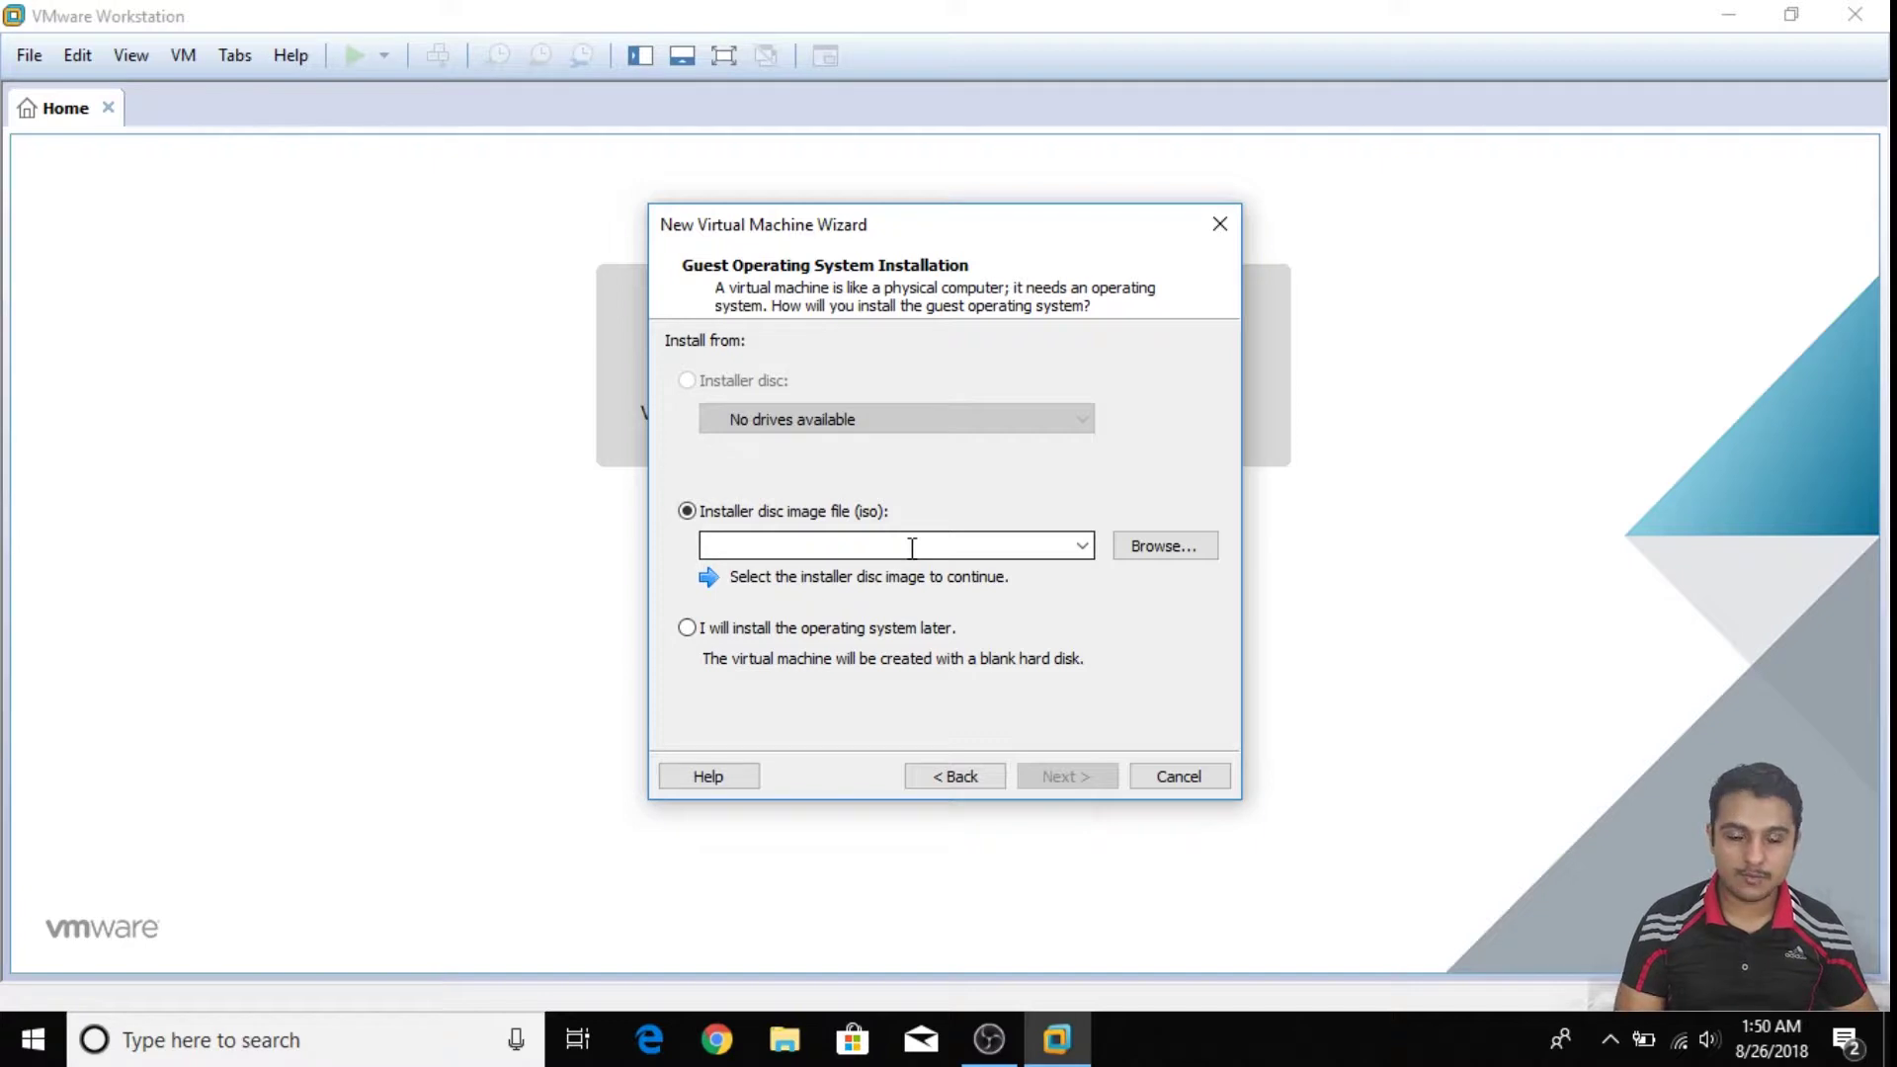
click(1146, 549)
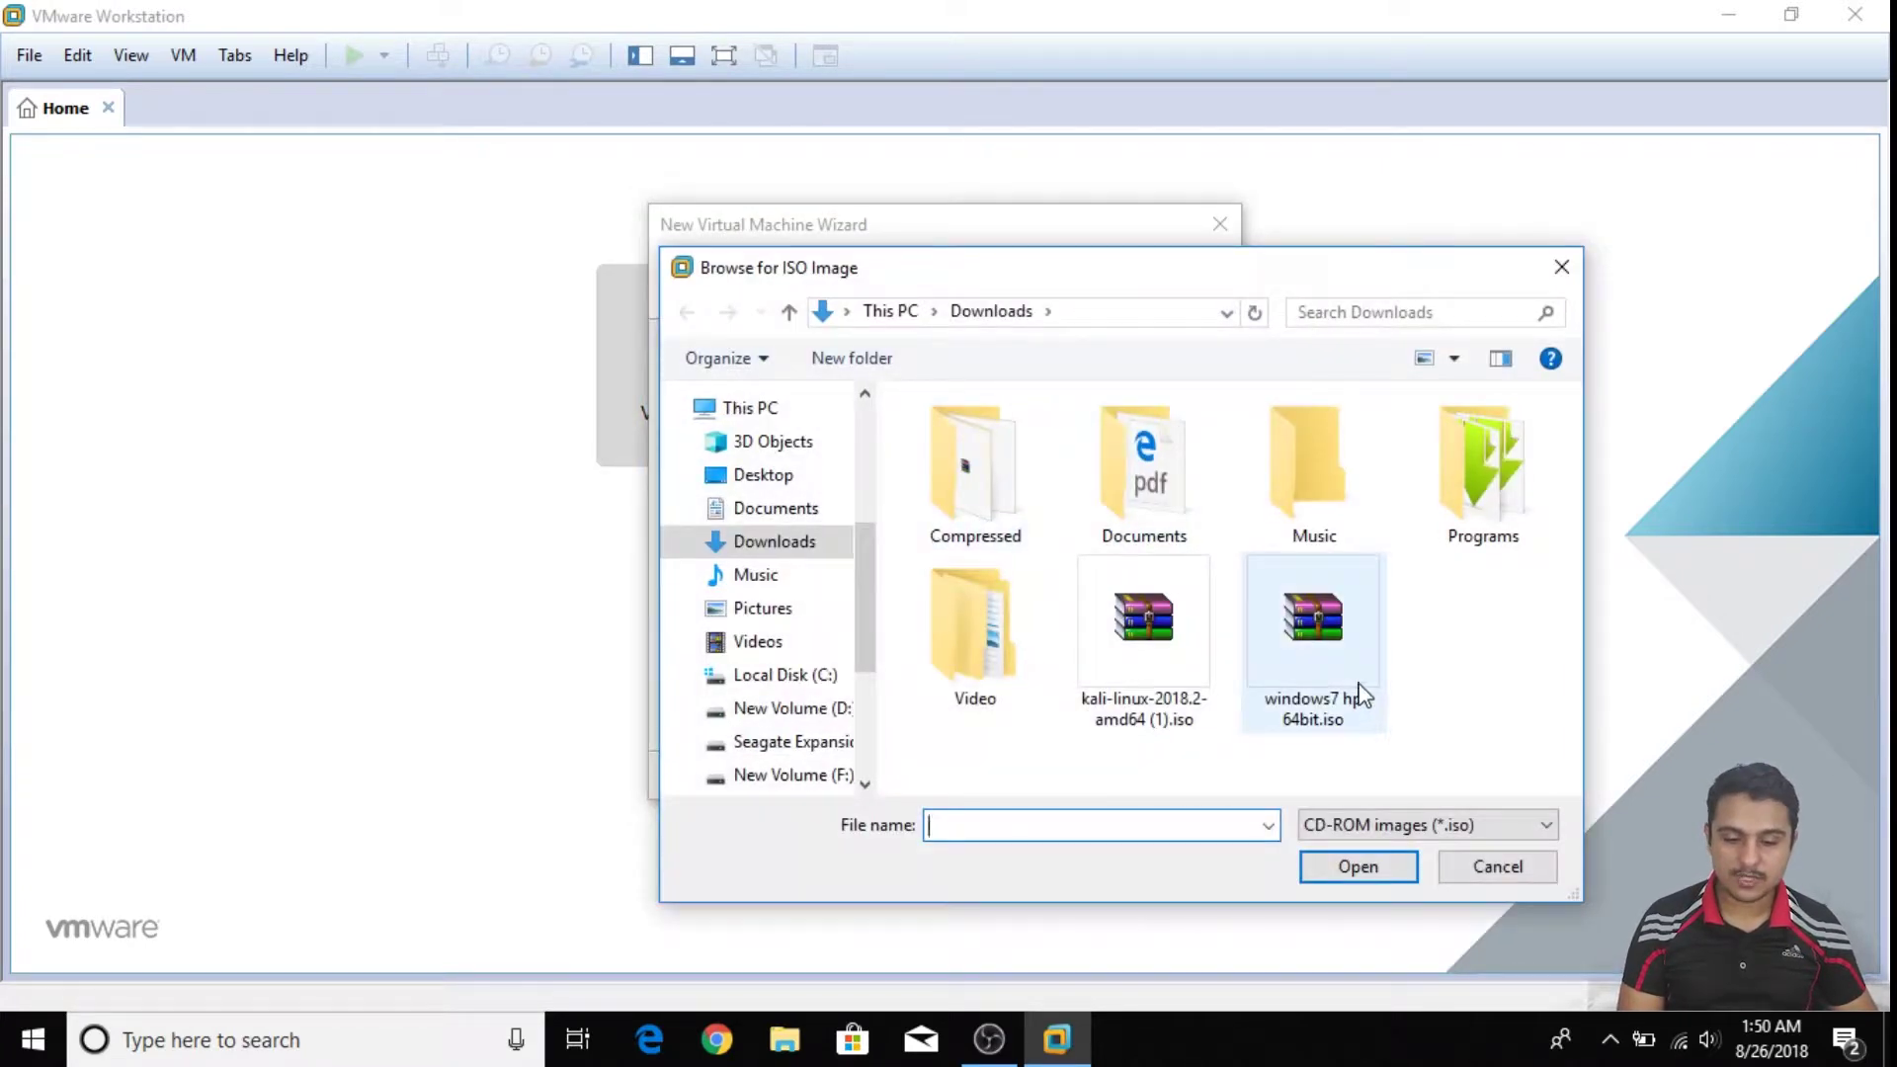
click(1355, 697)
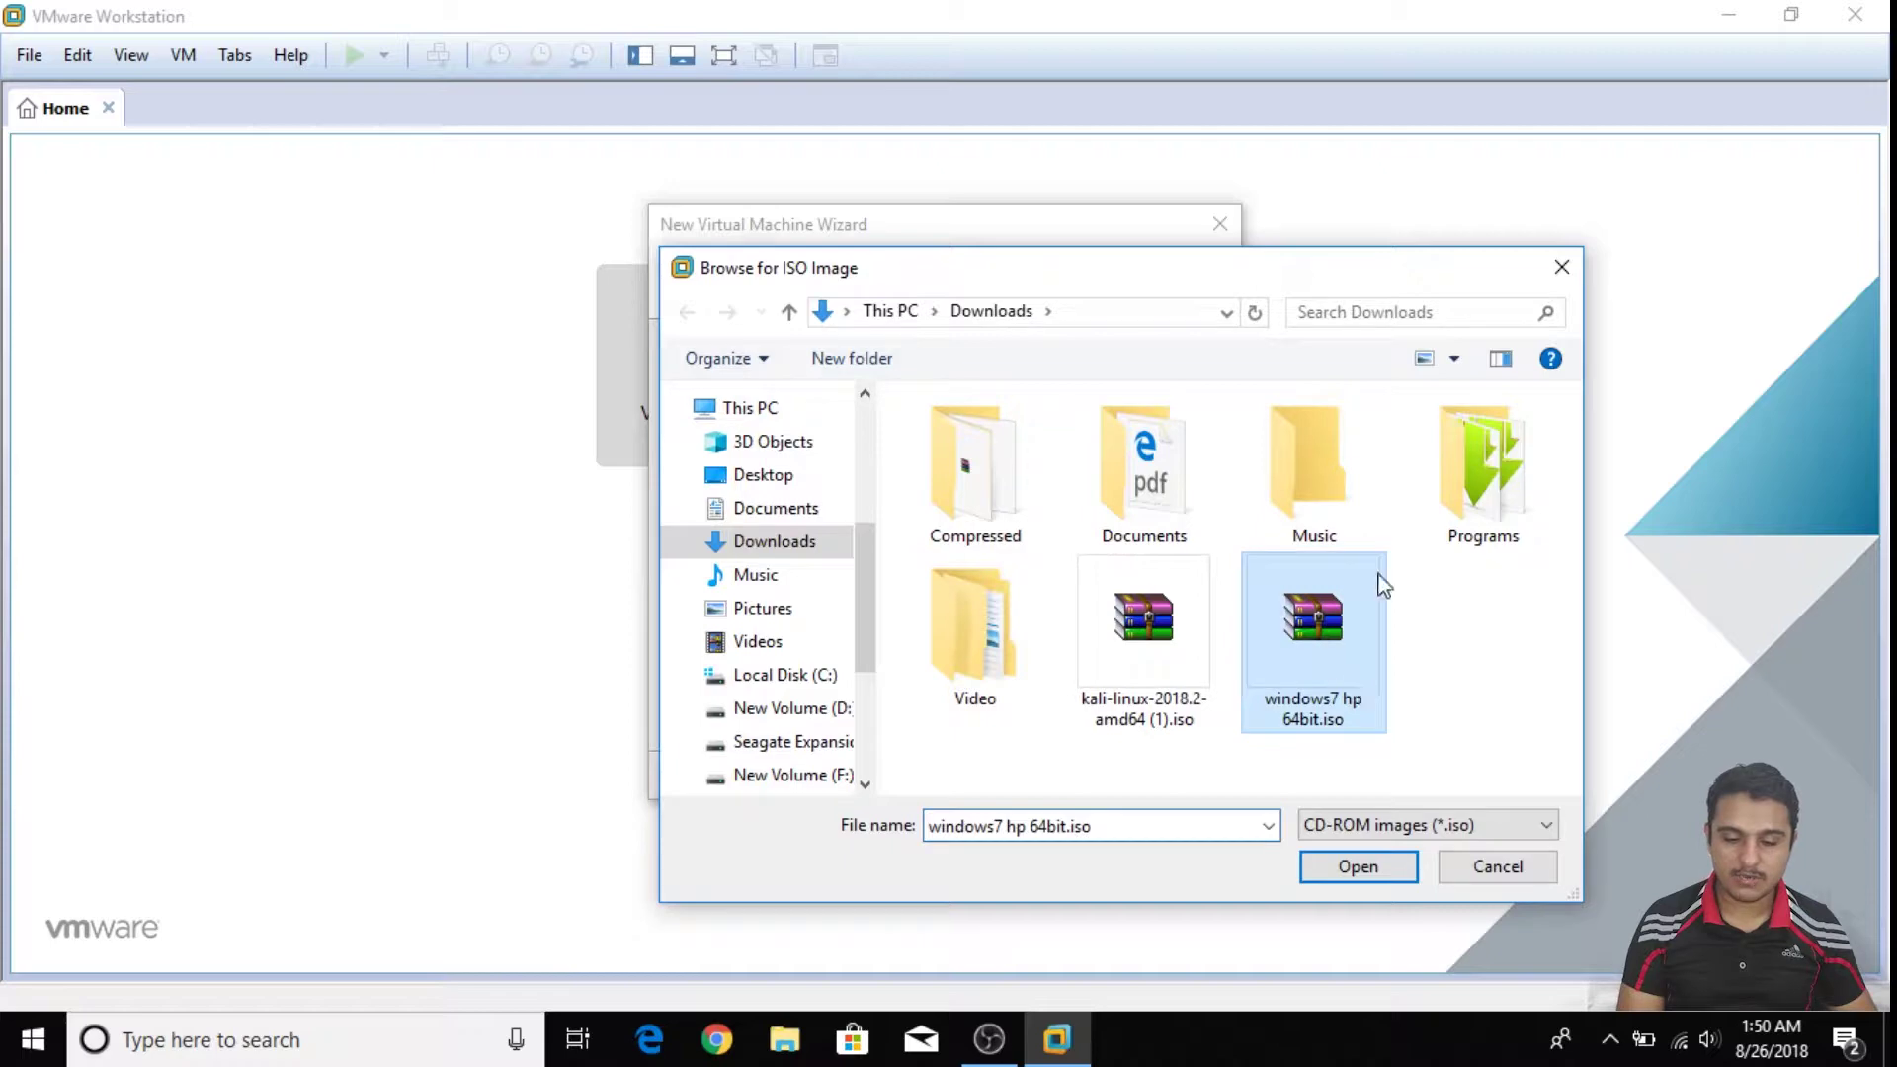
click(1378, 869)
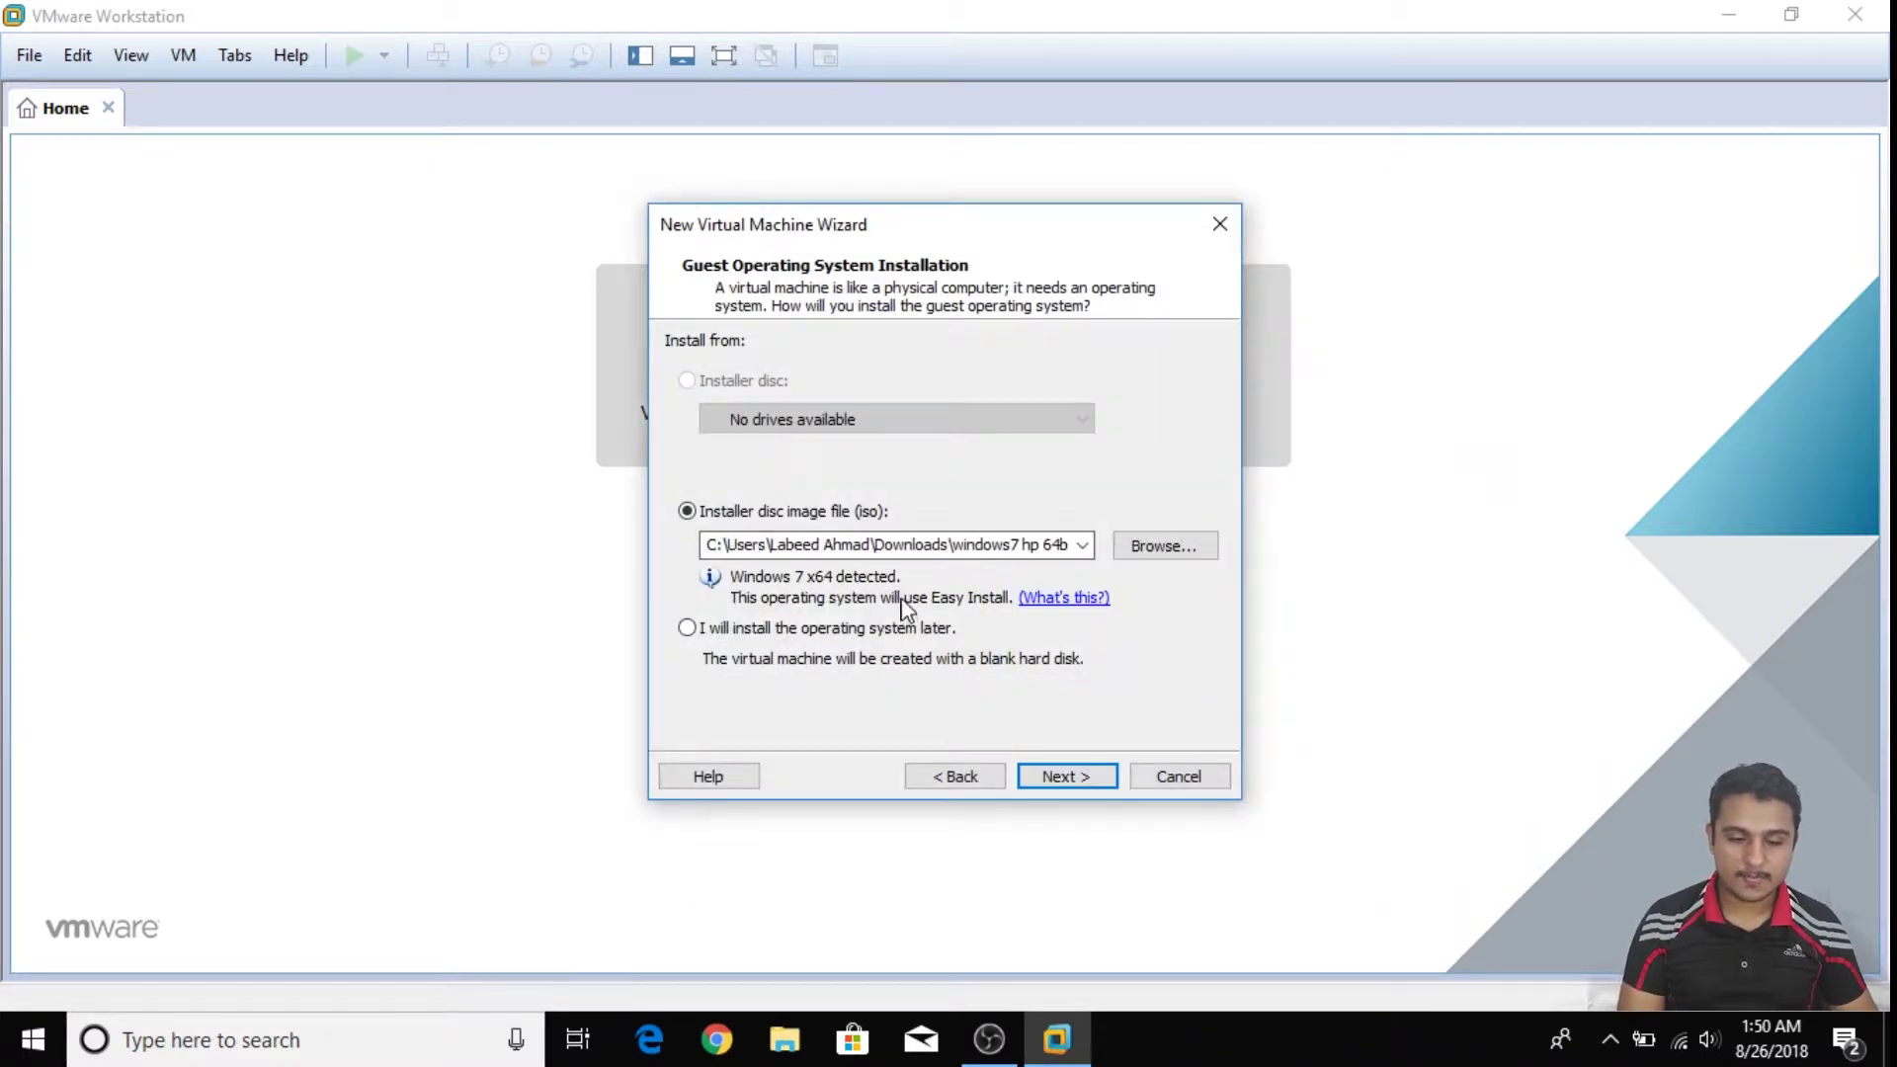
click(1072, 777)
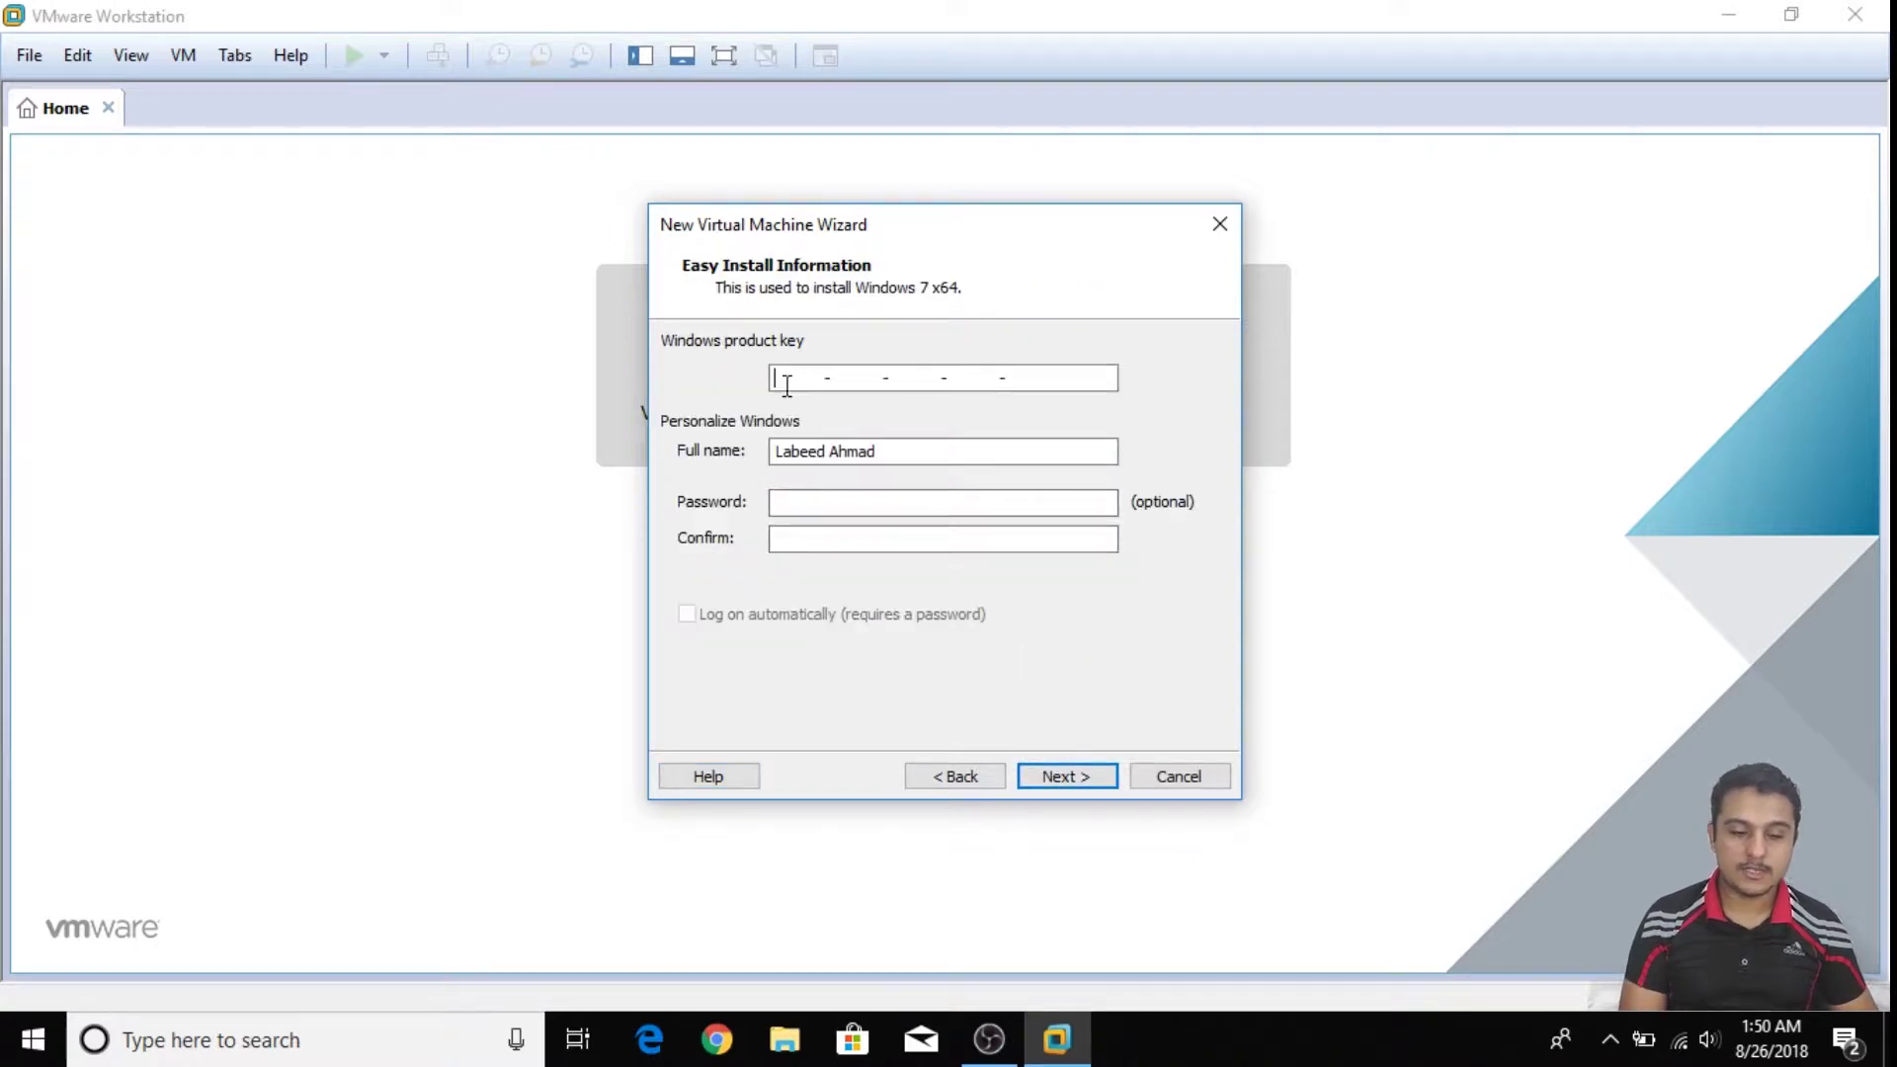
Leave the Windows product key and password empty, keep the prefilled full name, and agree to continue without a key
click(836, 452)
click(819, 501)
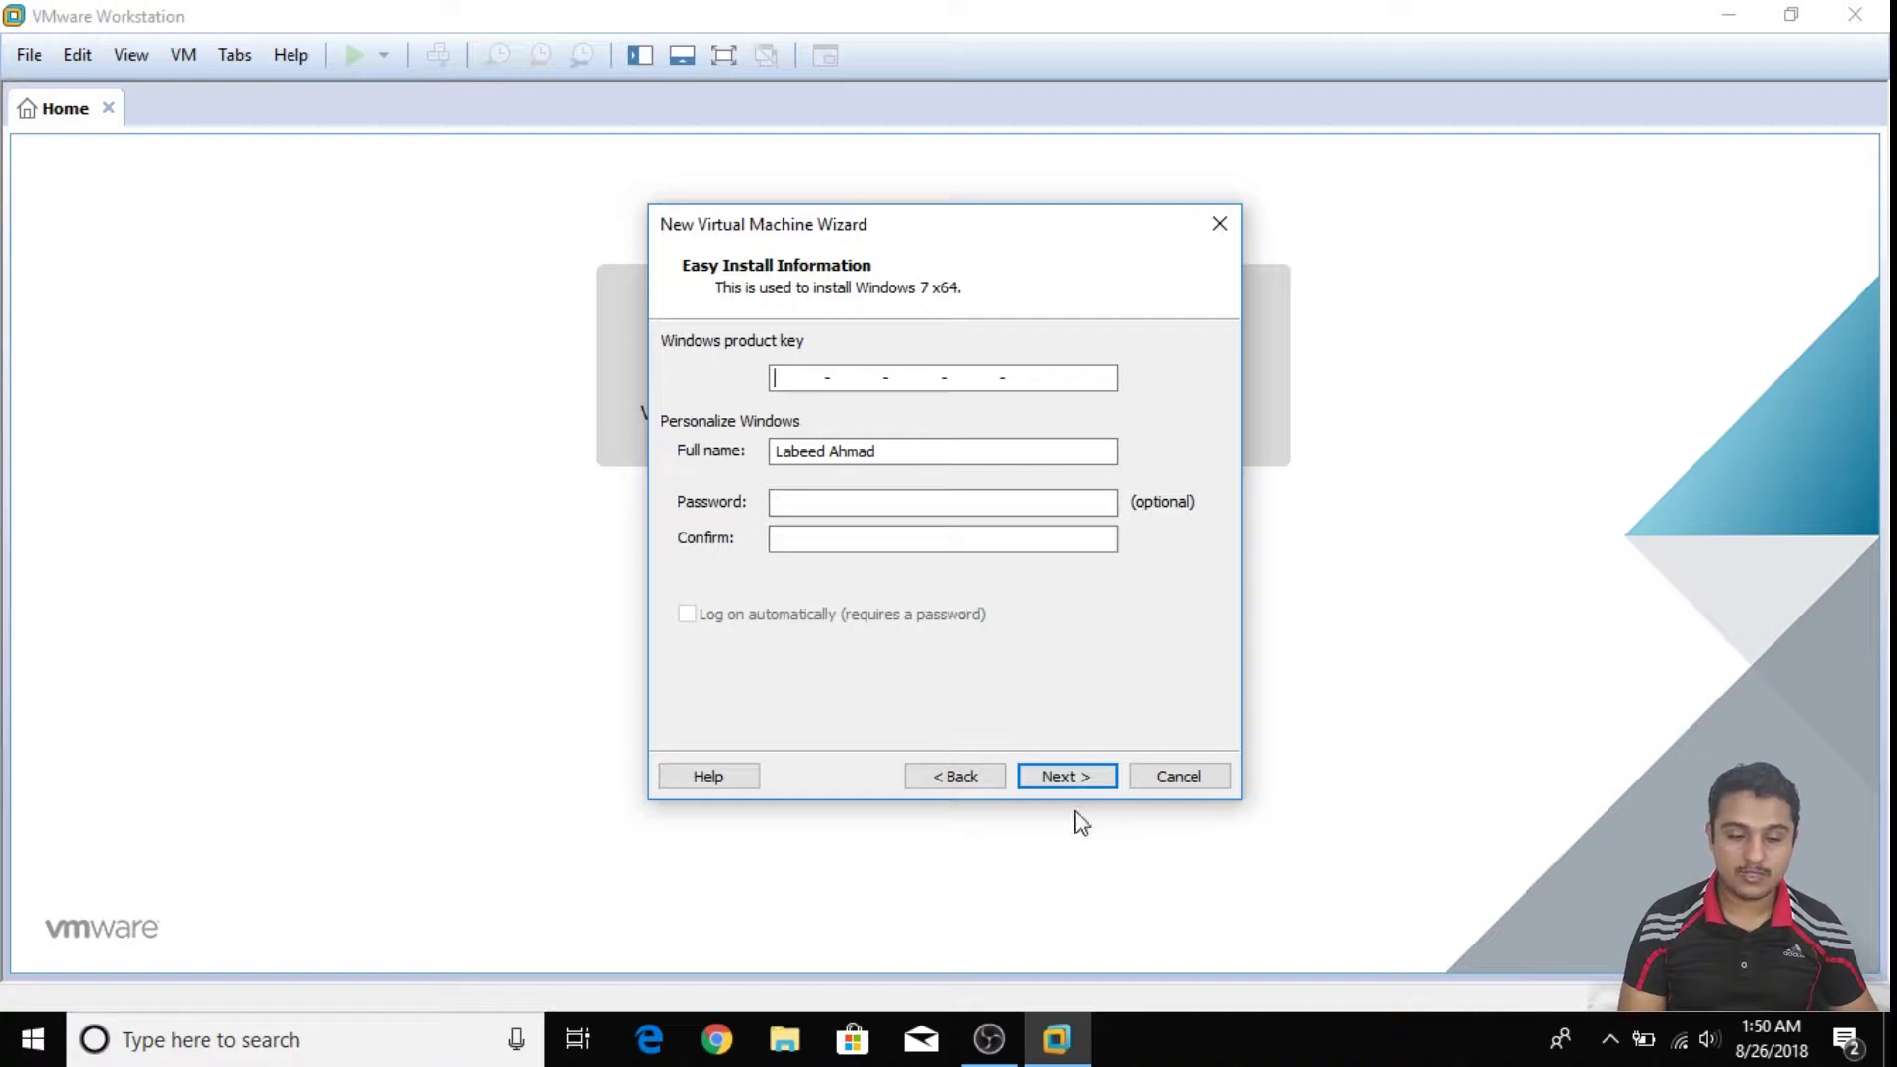
click(1074, 768)
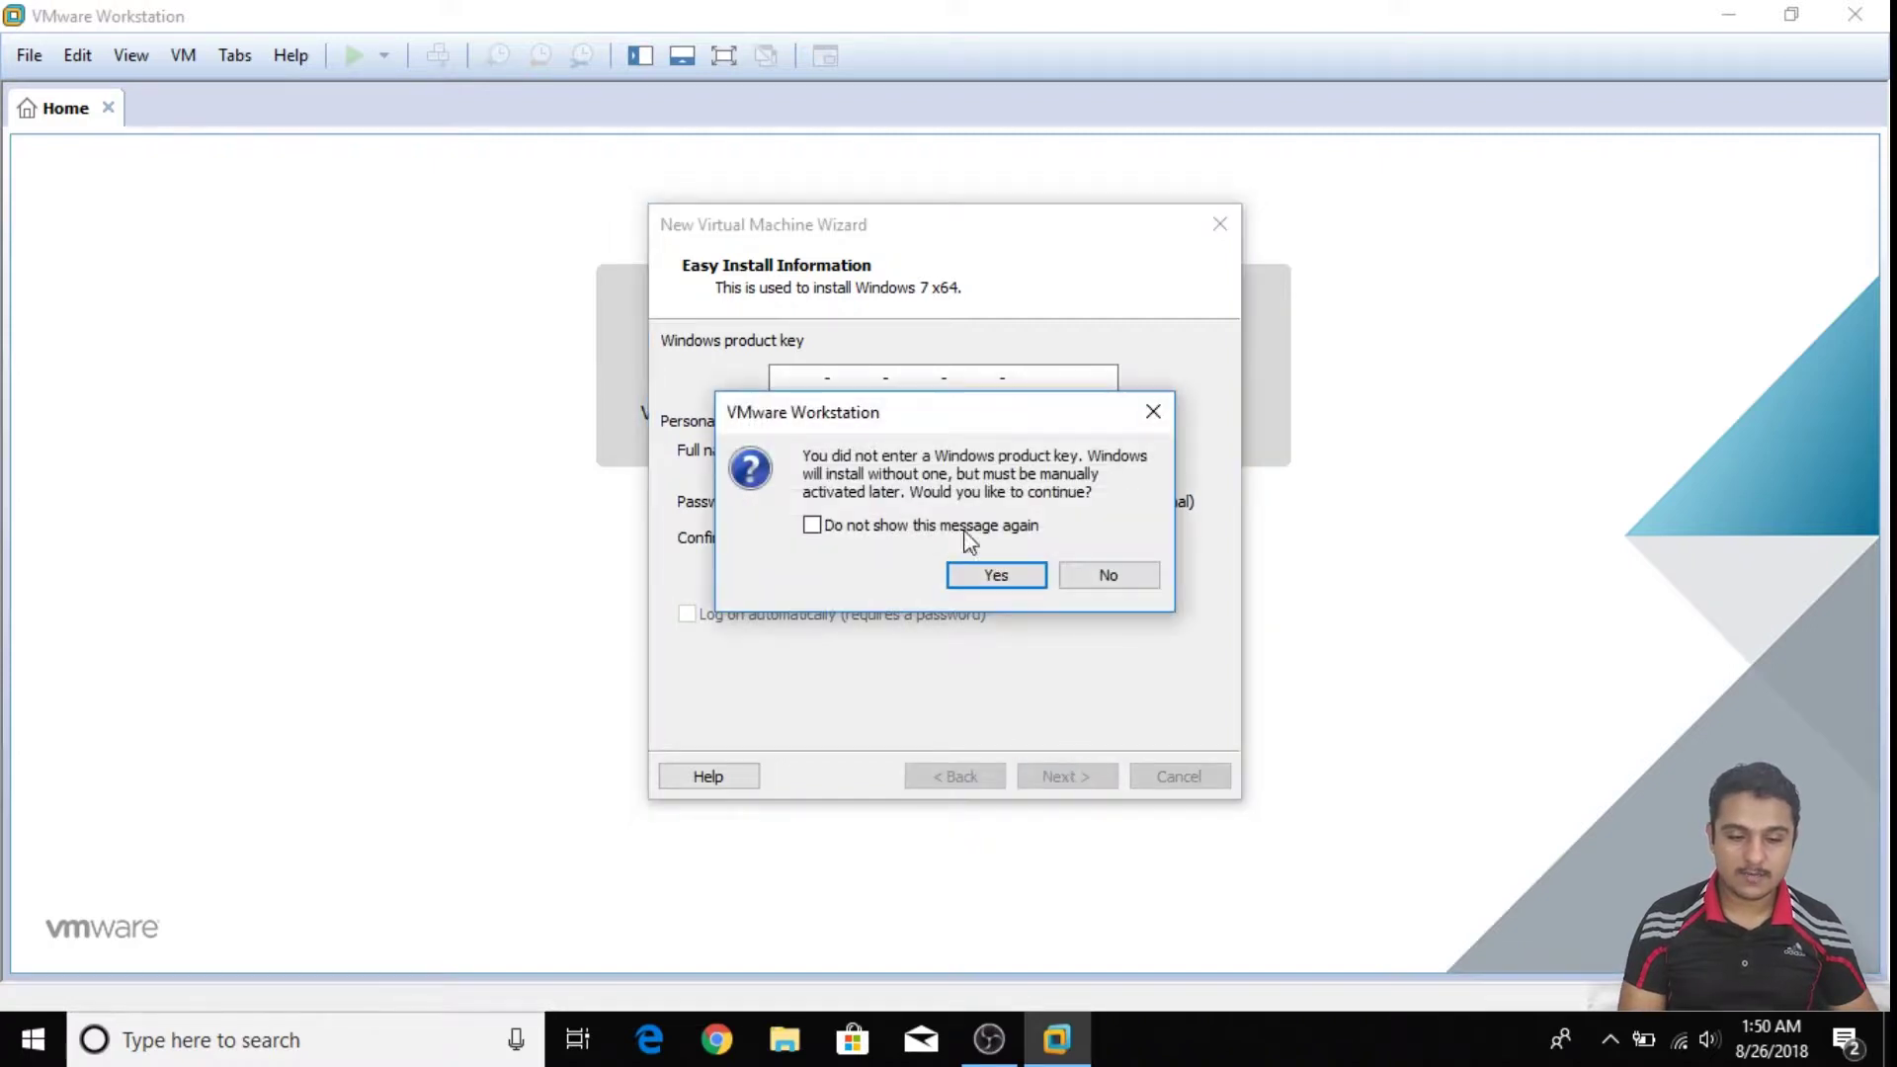
click(995, 573)
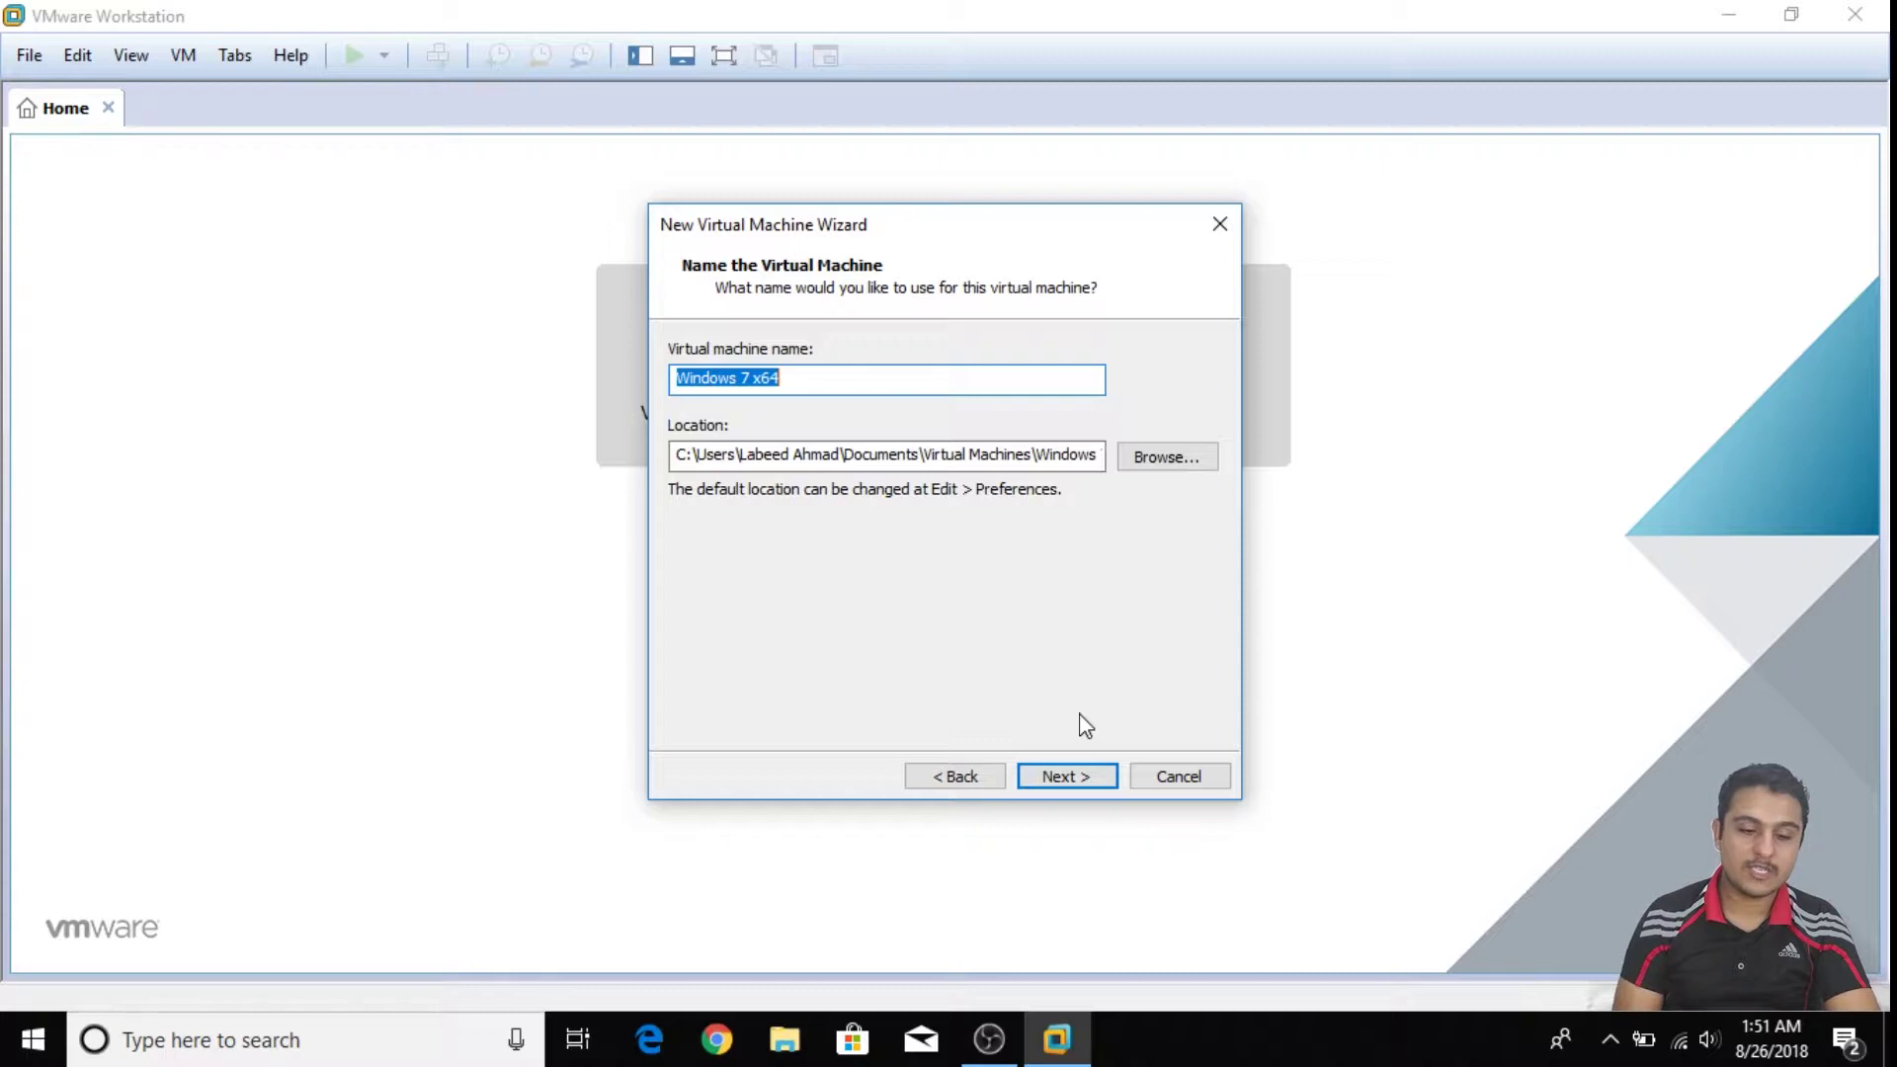
click(973, 779)
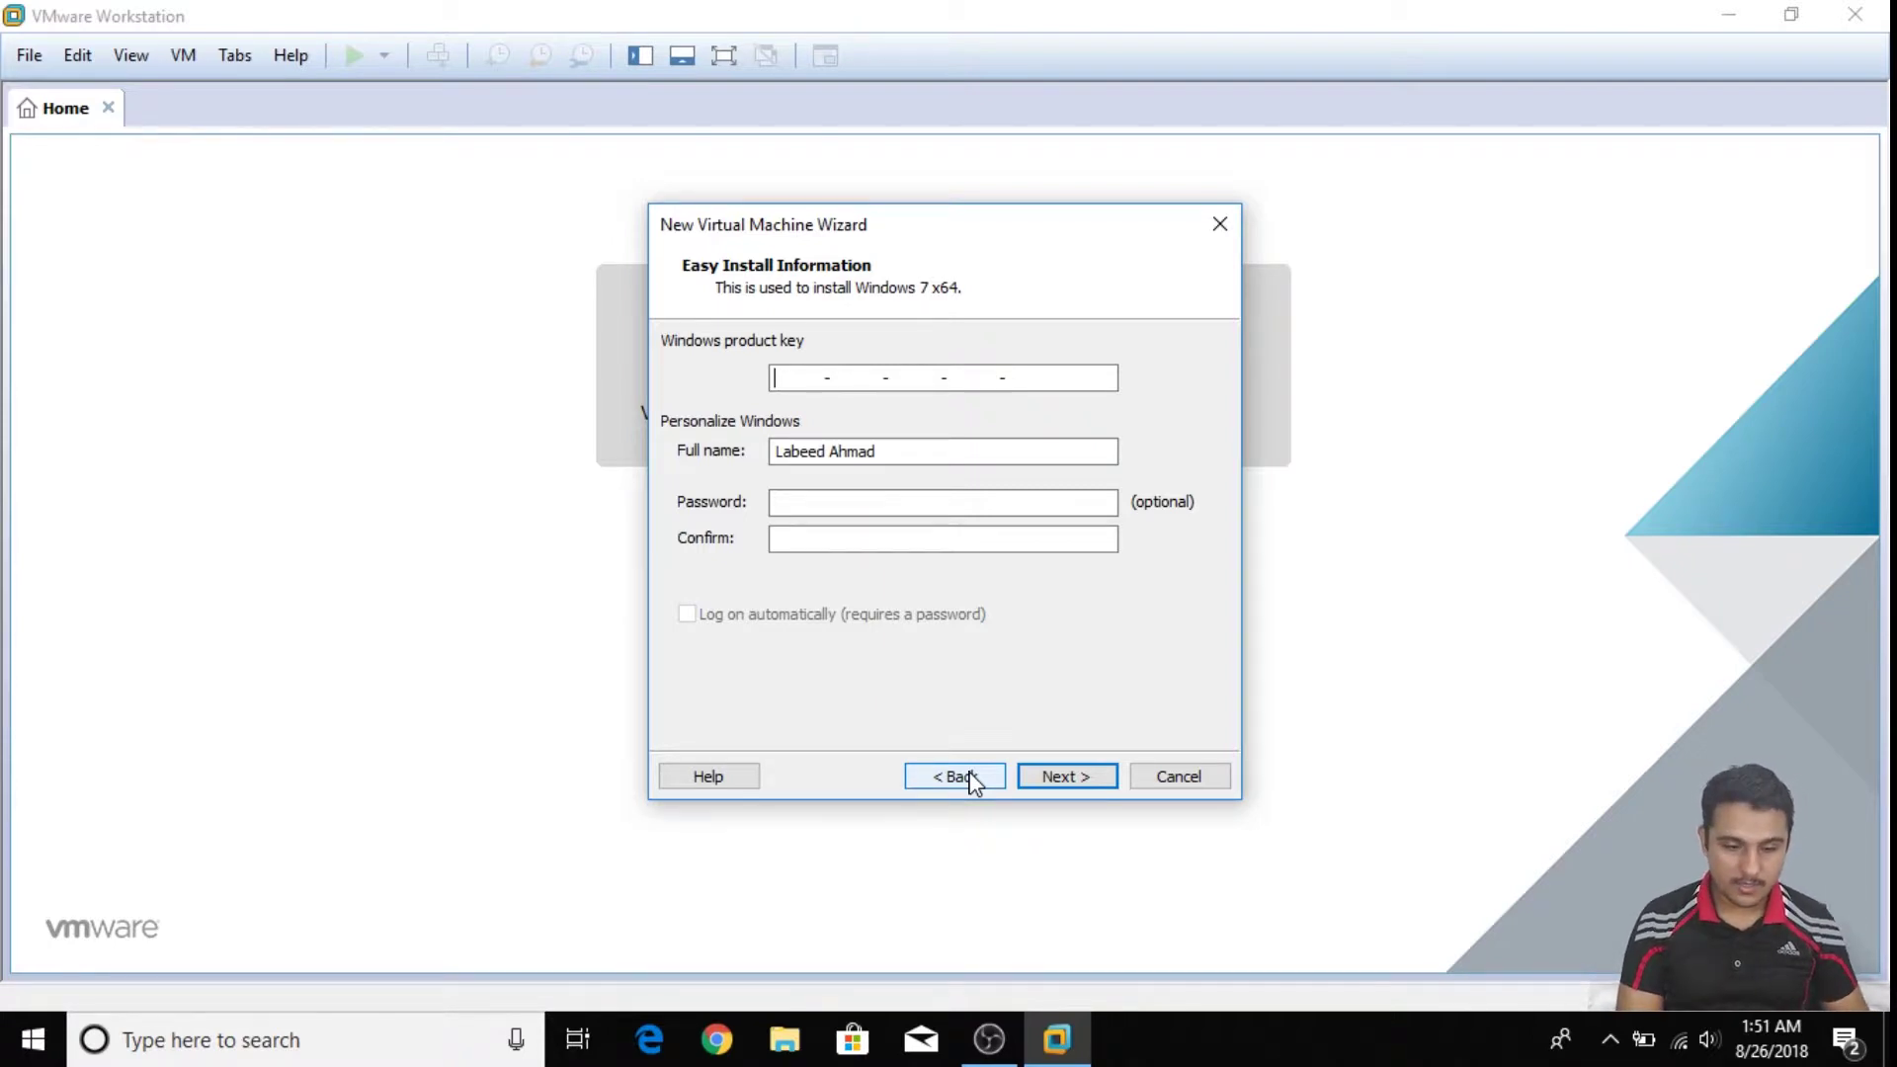
click(1065, 778)
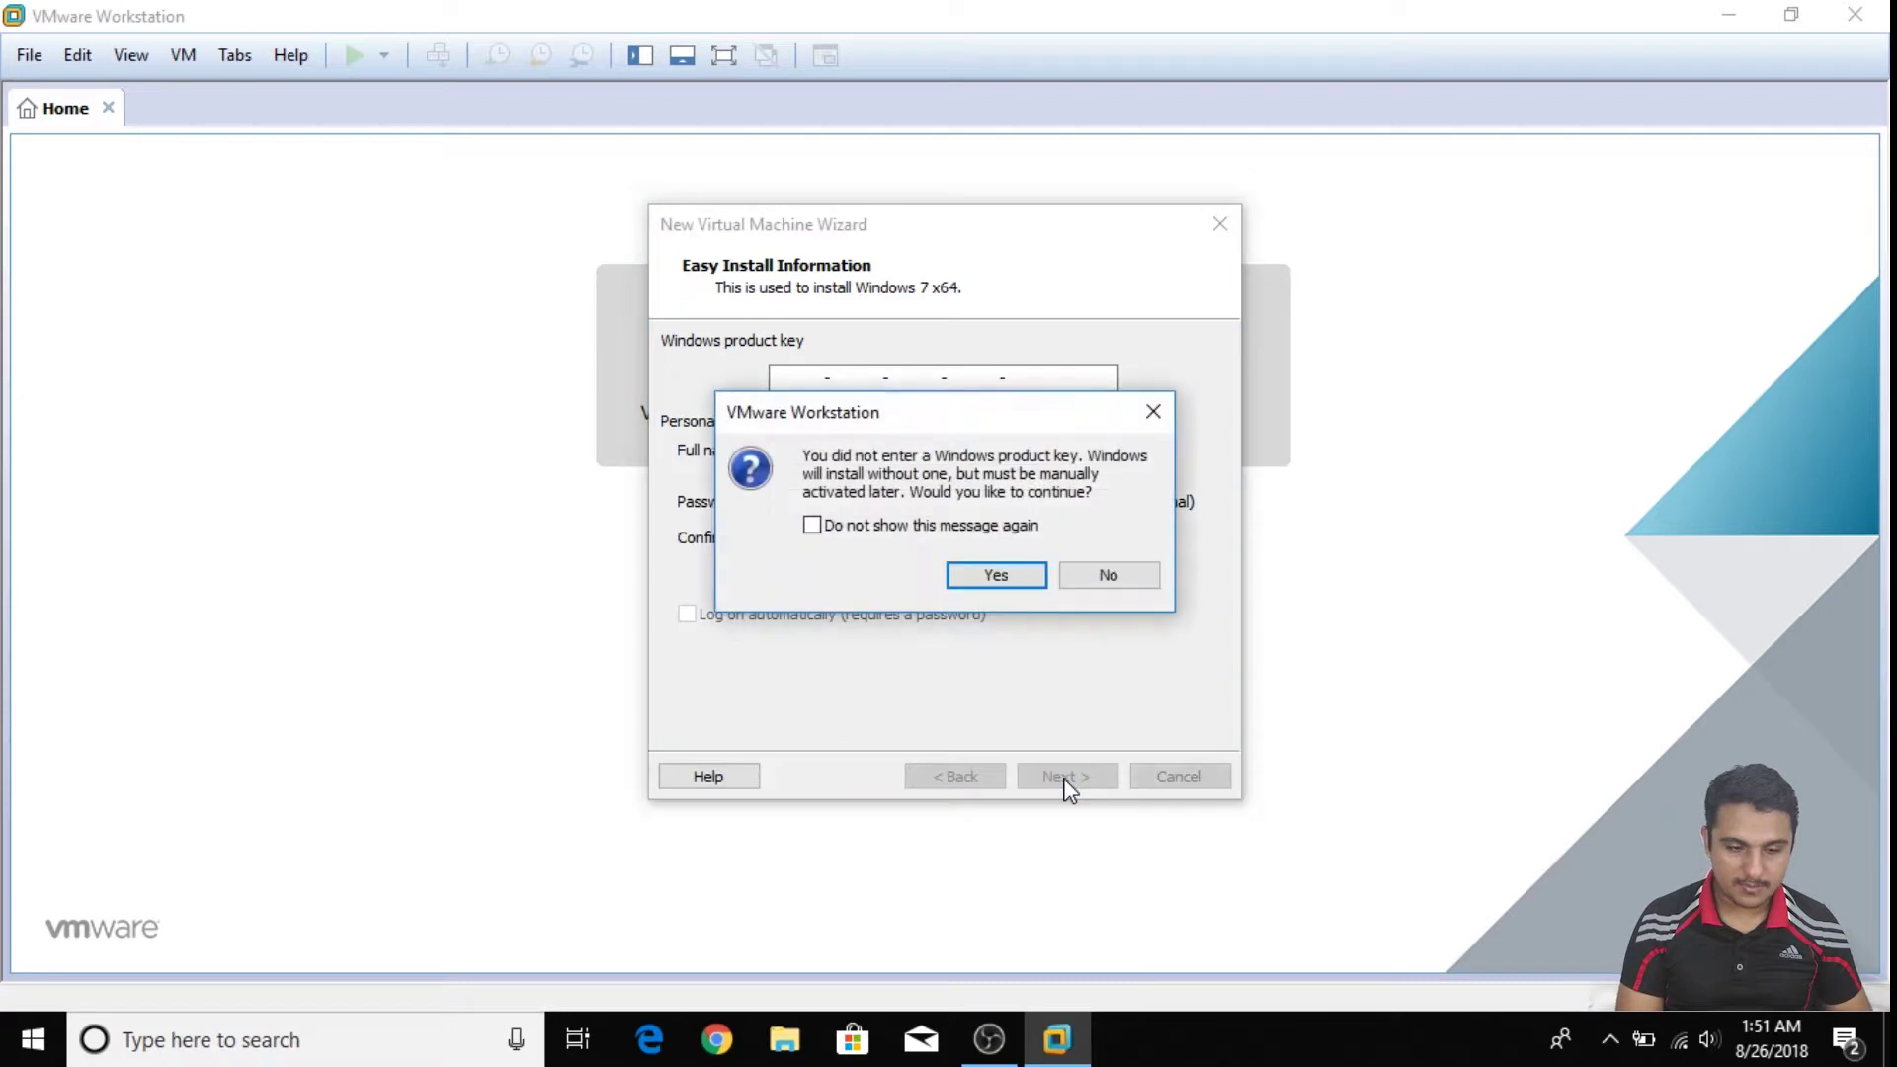
click(991, 574)
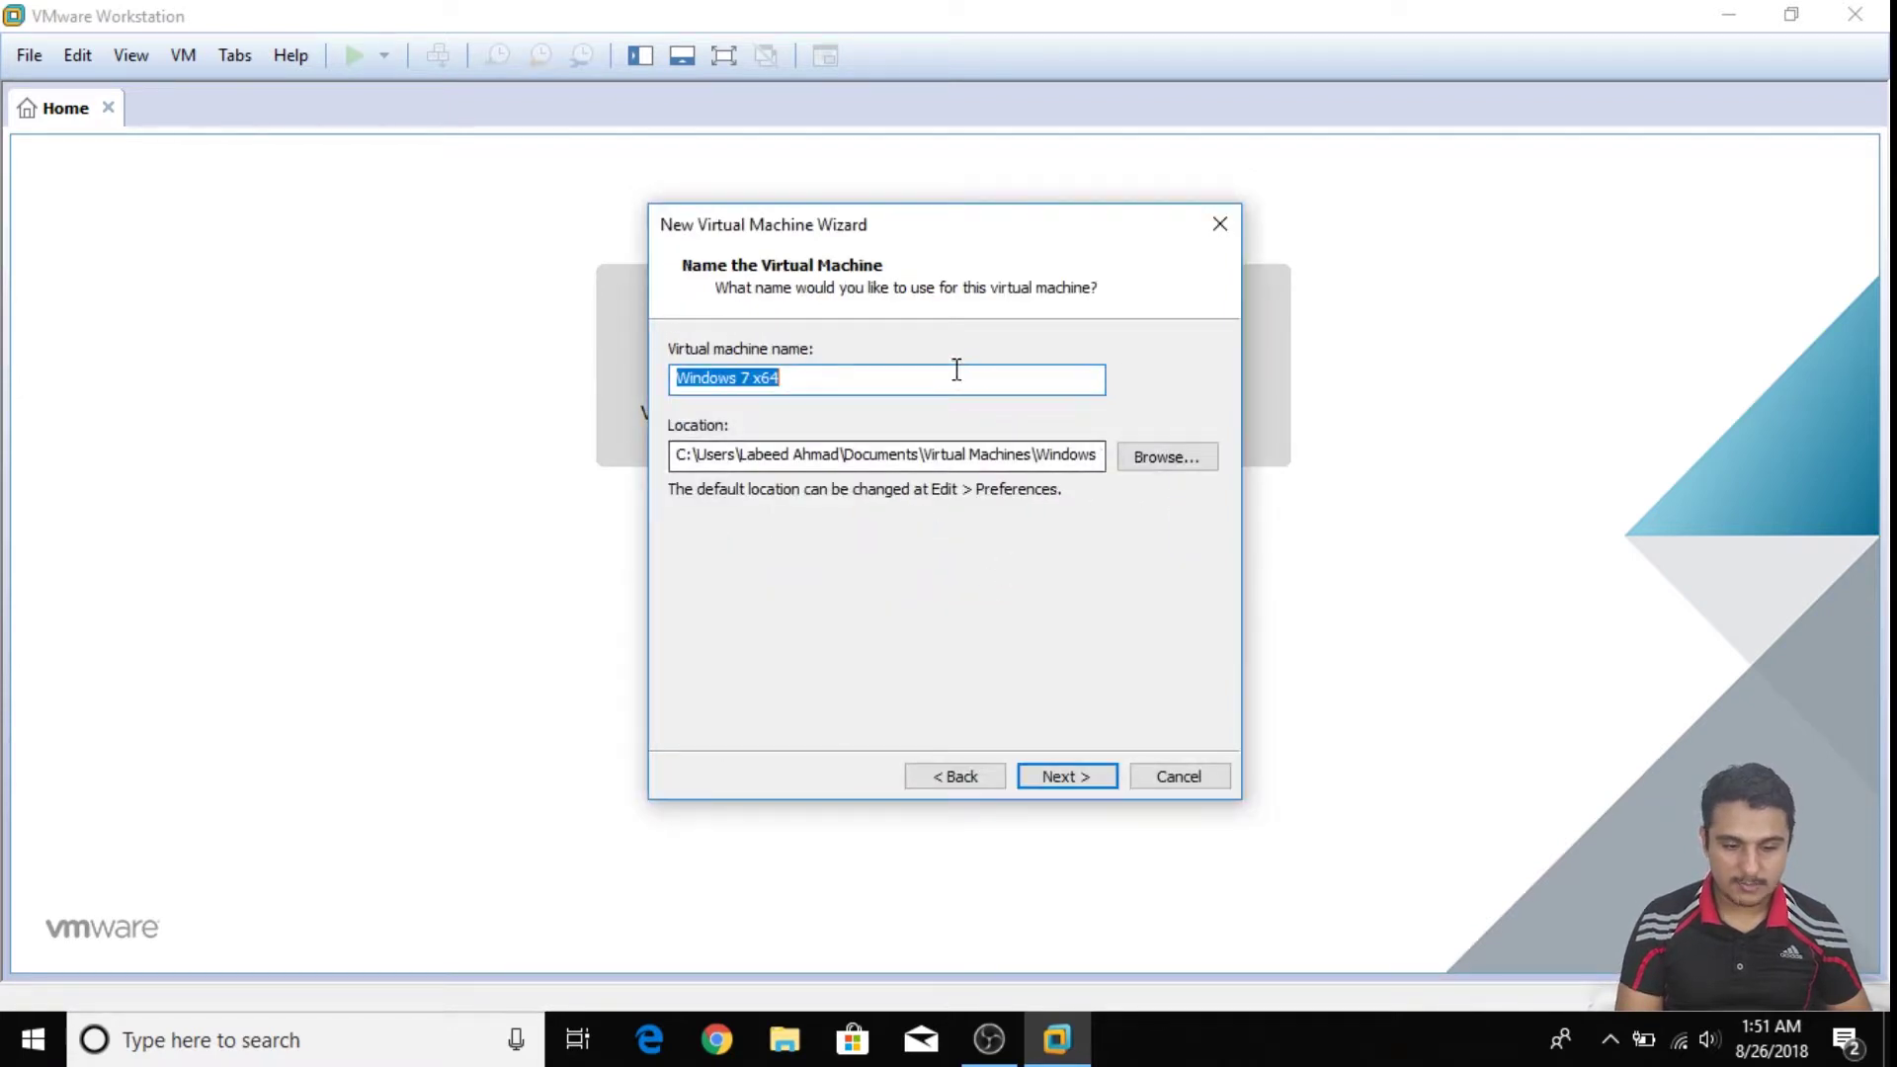
Accept Windows 7 x64 as the virtual machine name with its default location, and keep BIOS as the firmware type
click(1070, 776)
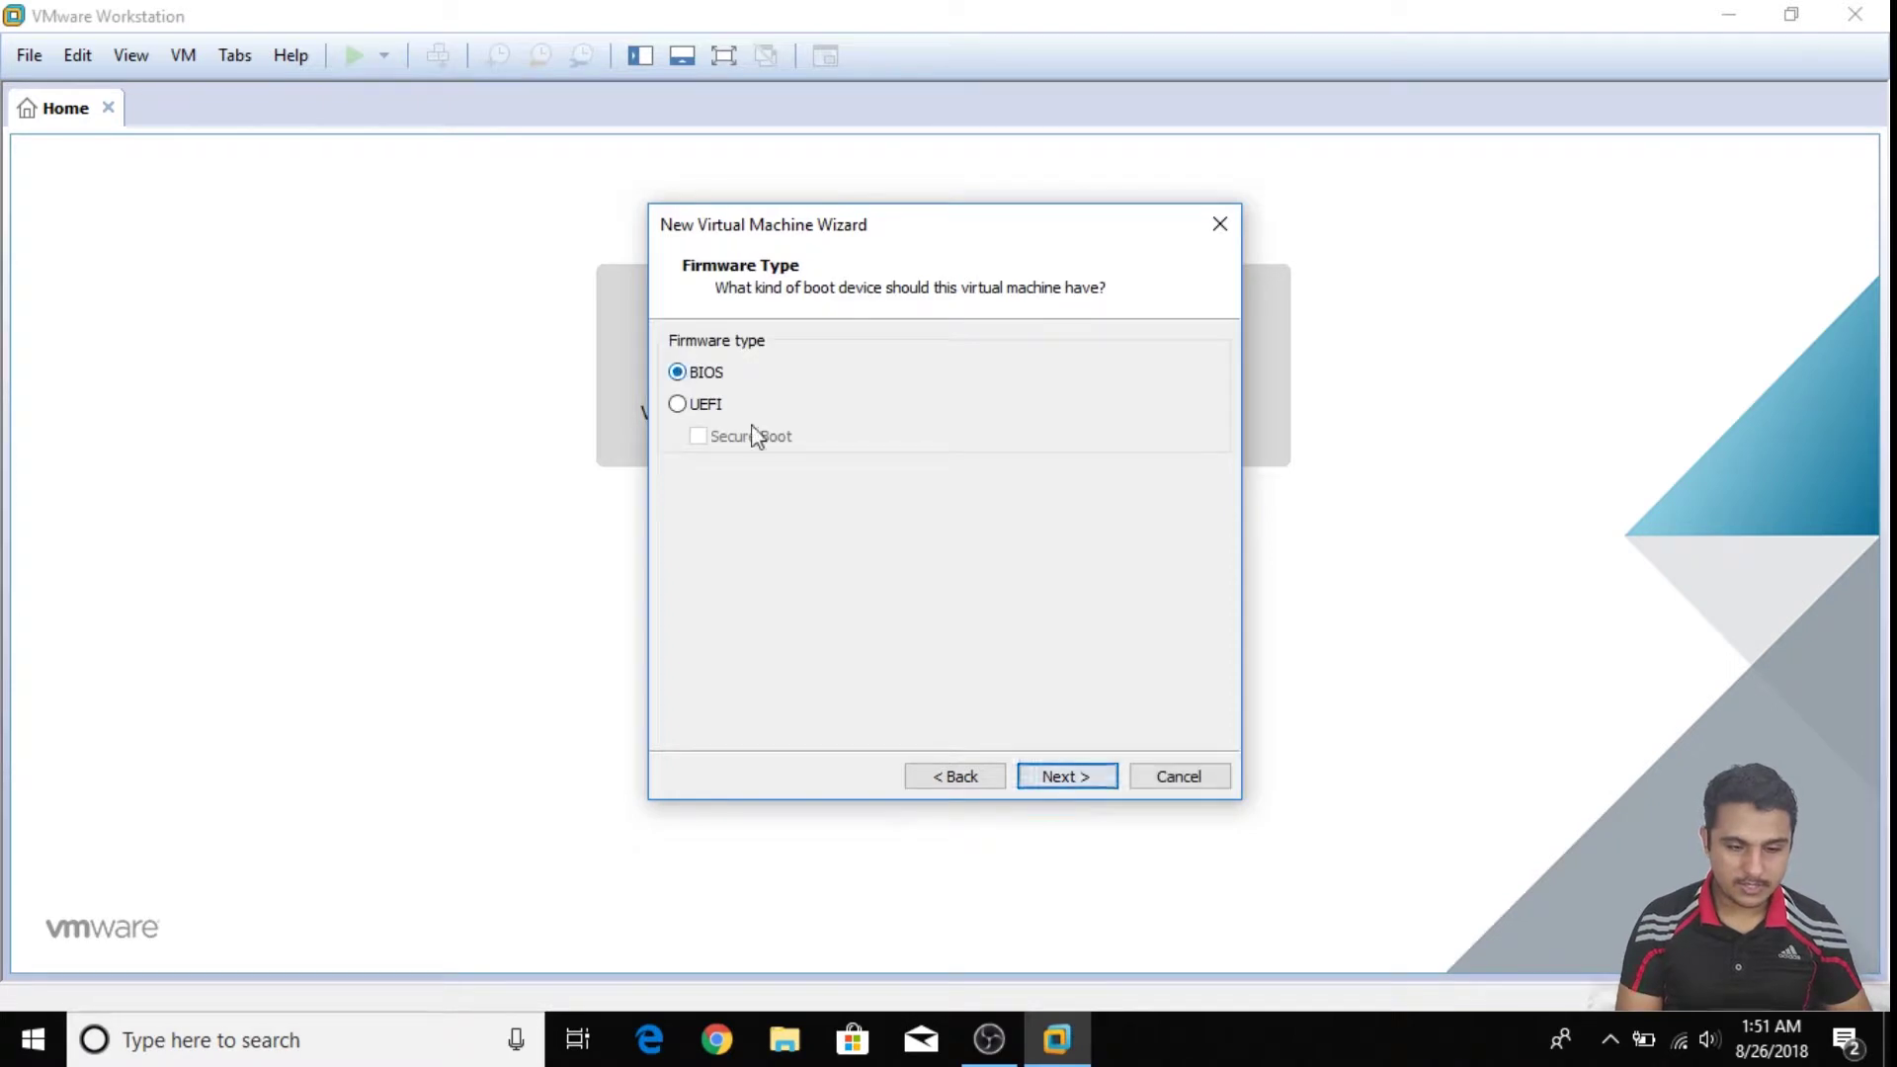
click(1062, 780)
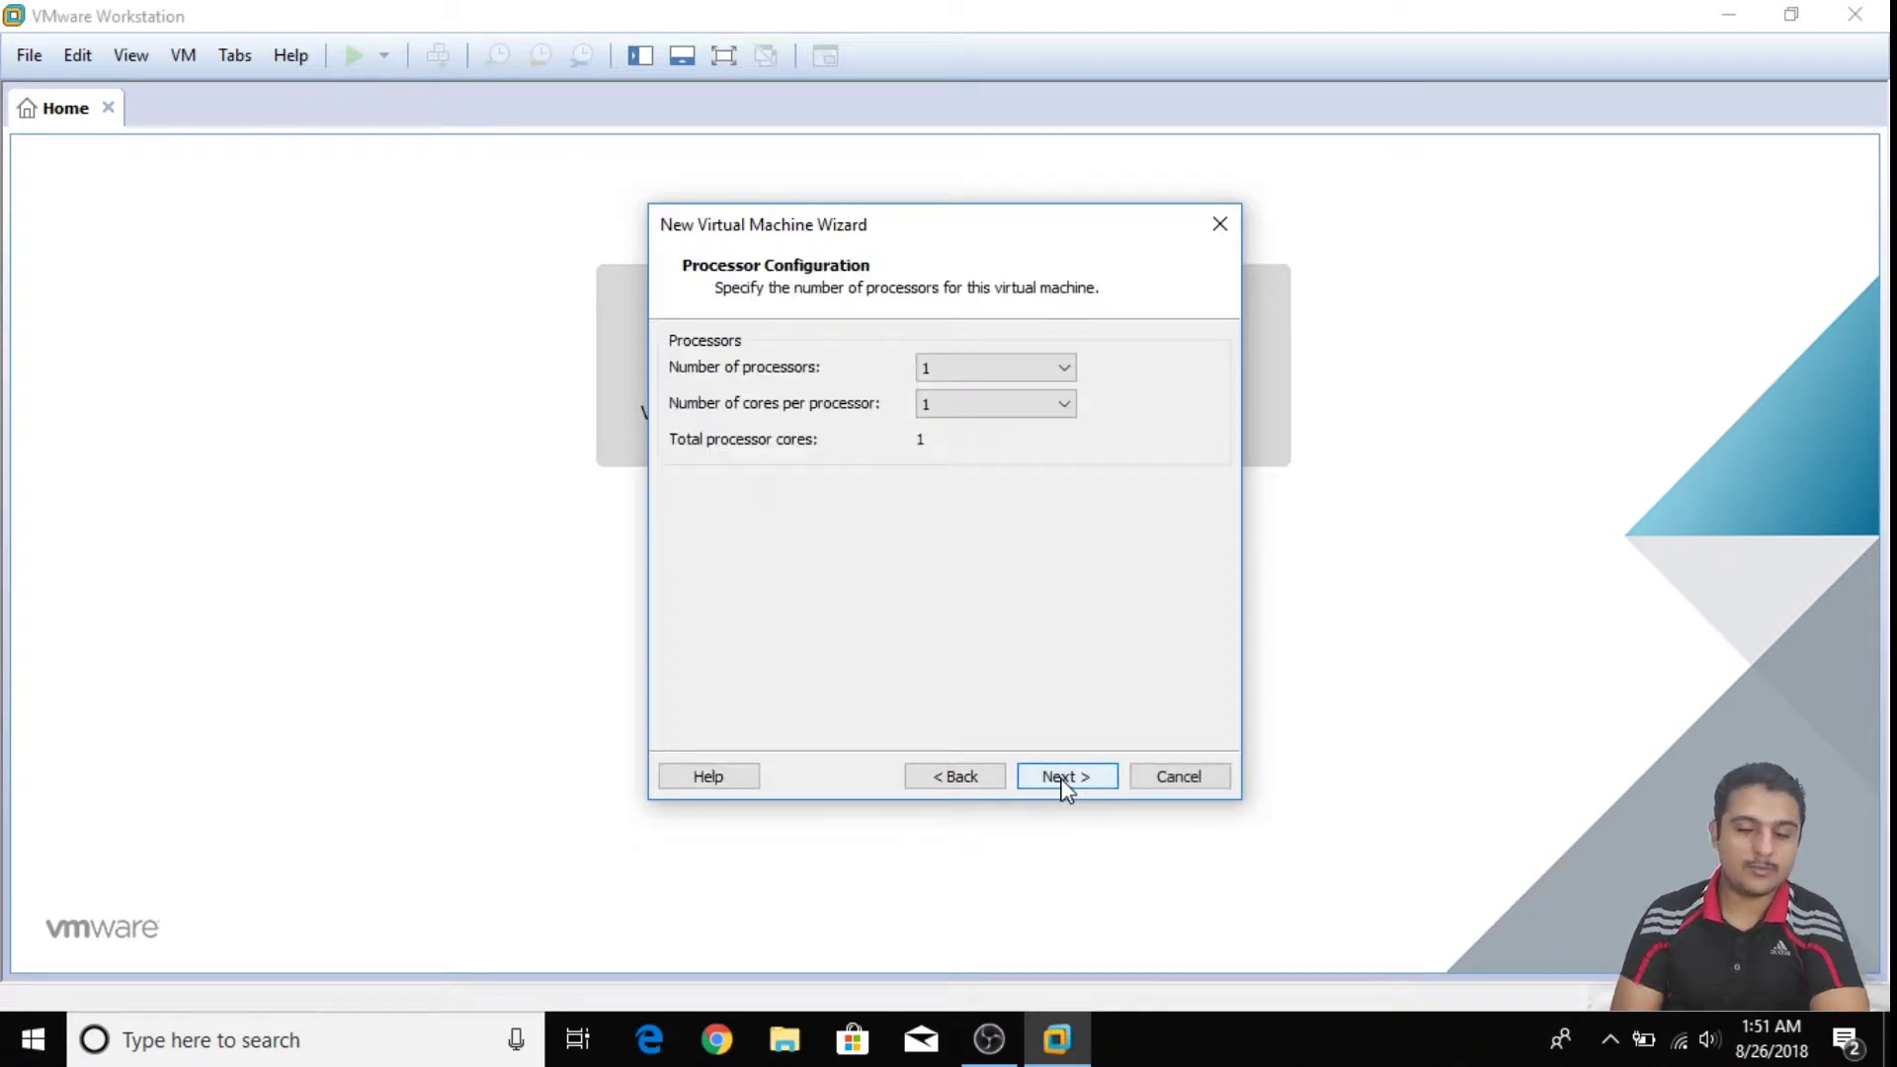
Give the virtual machine 1 processor with 2 cores and allocate 4096 MB of memory
click(1035, 371)
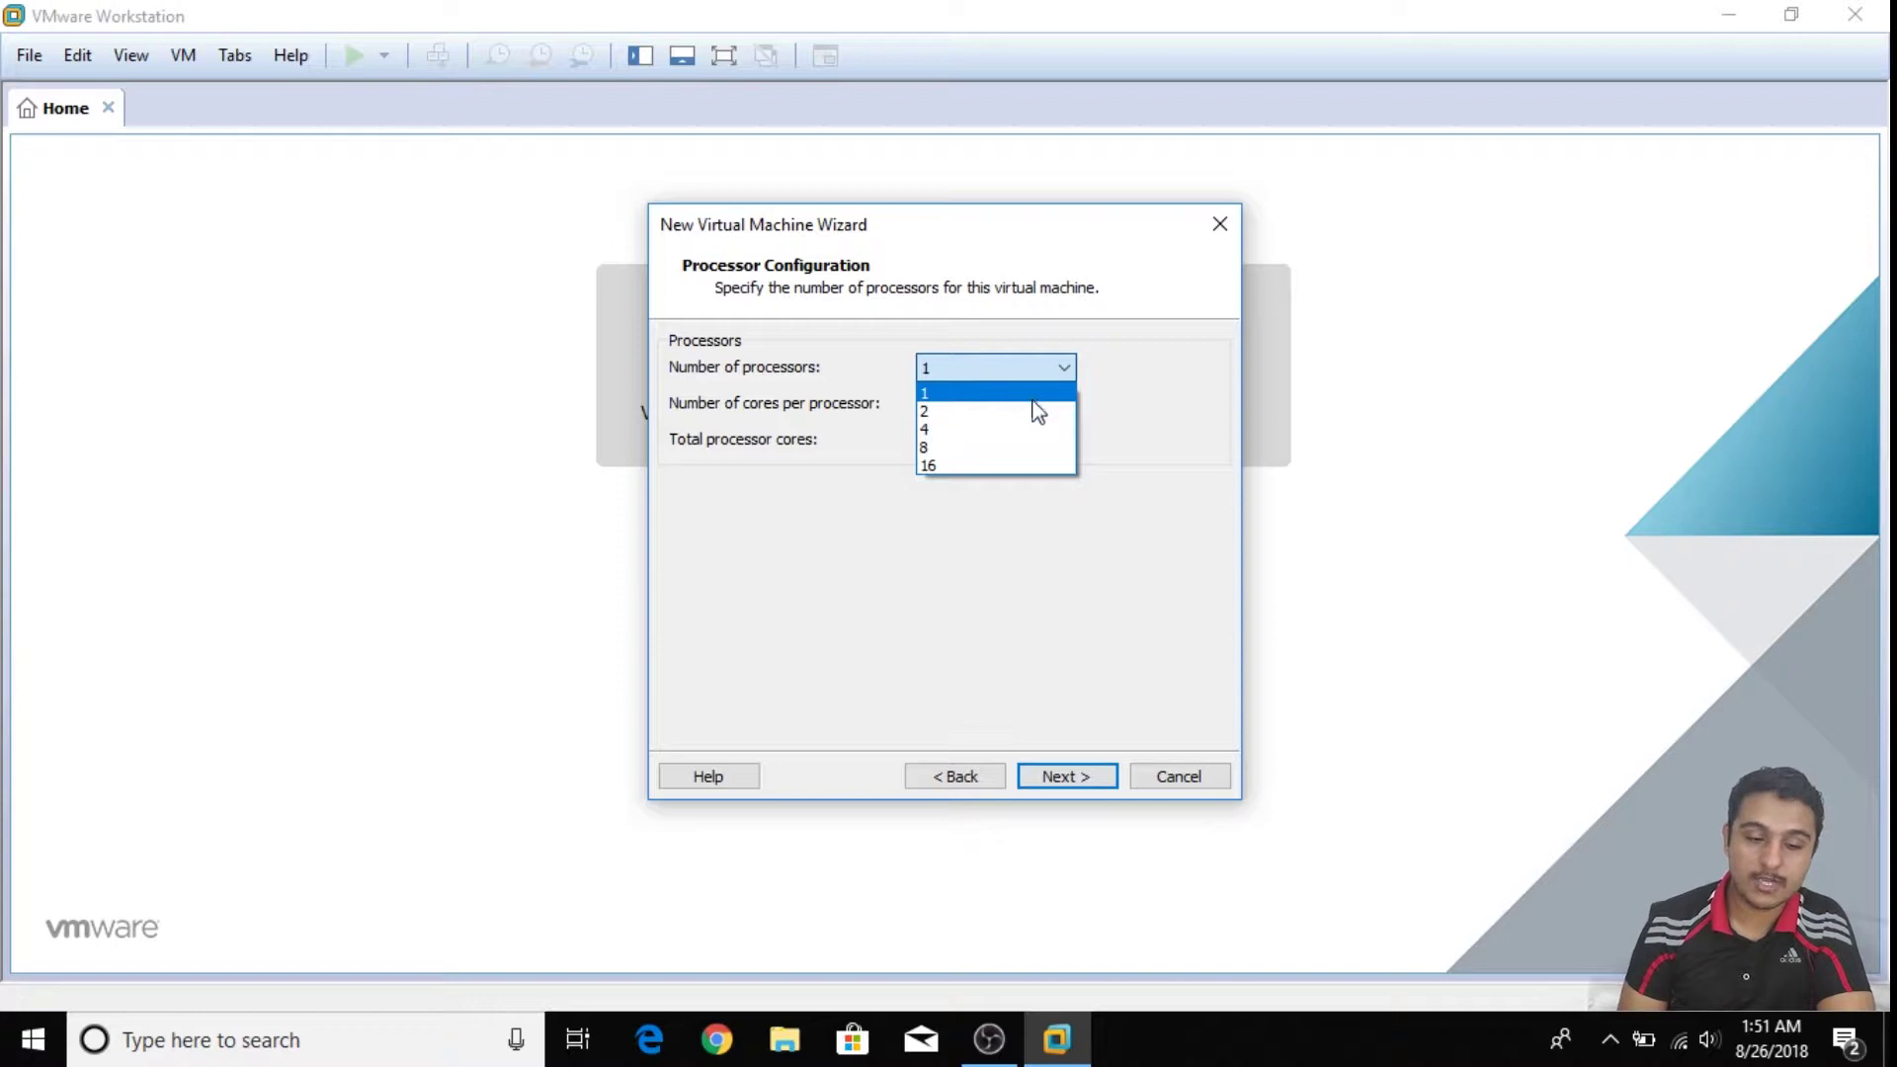
click(1027, 395)
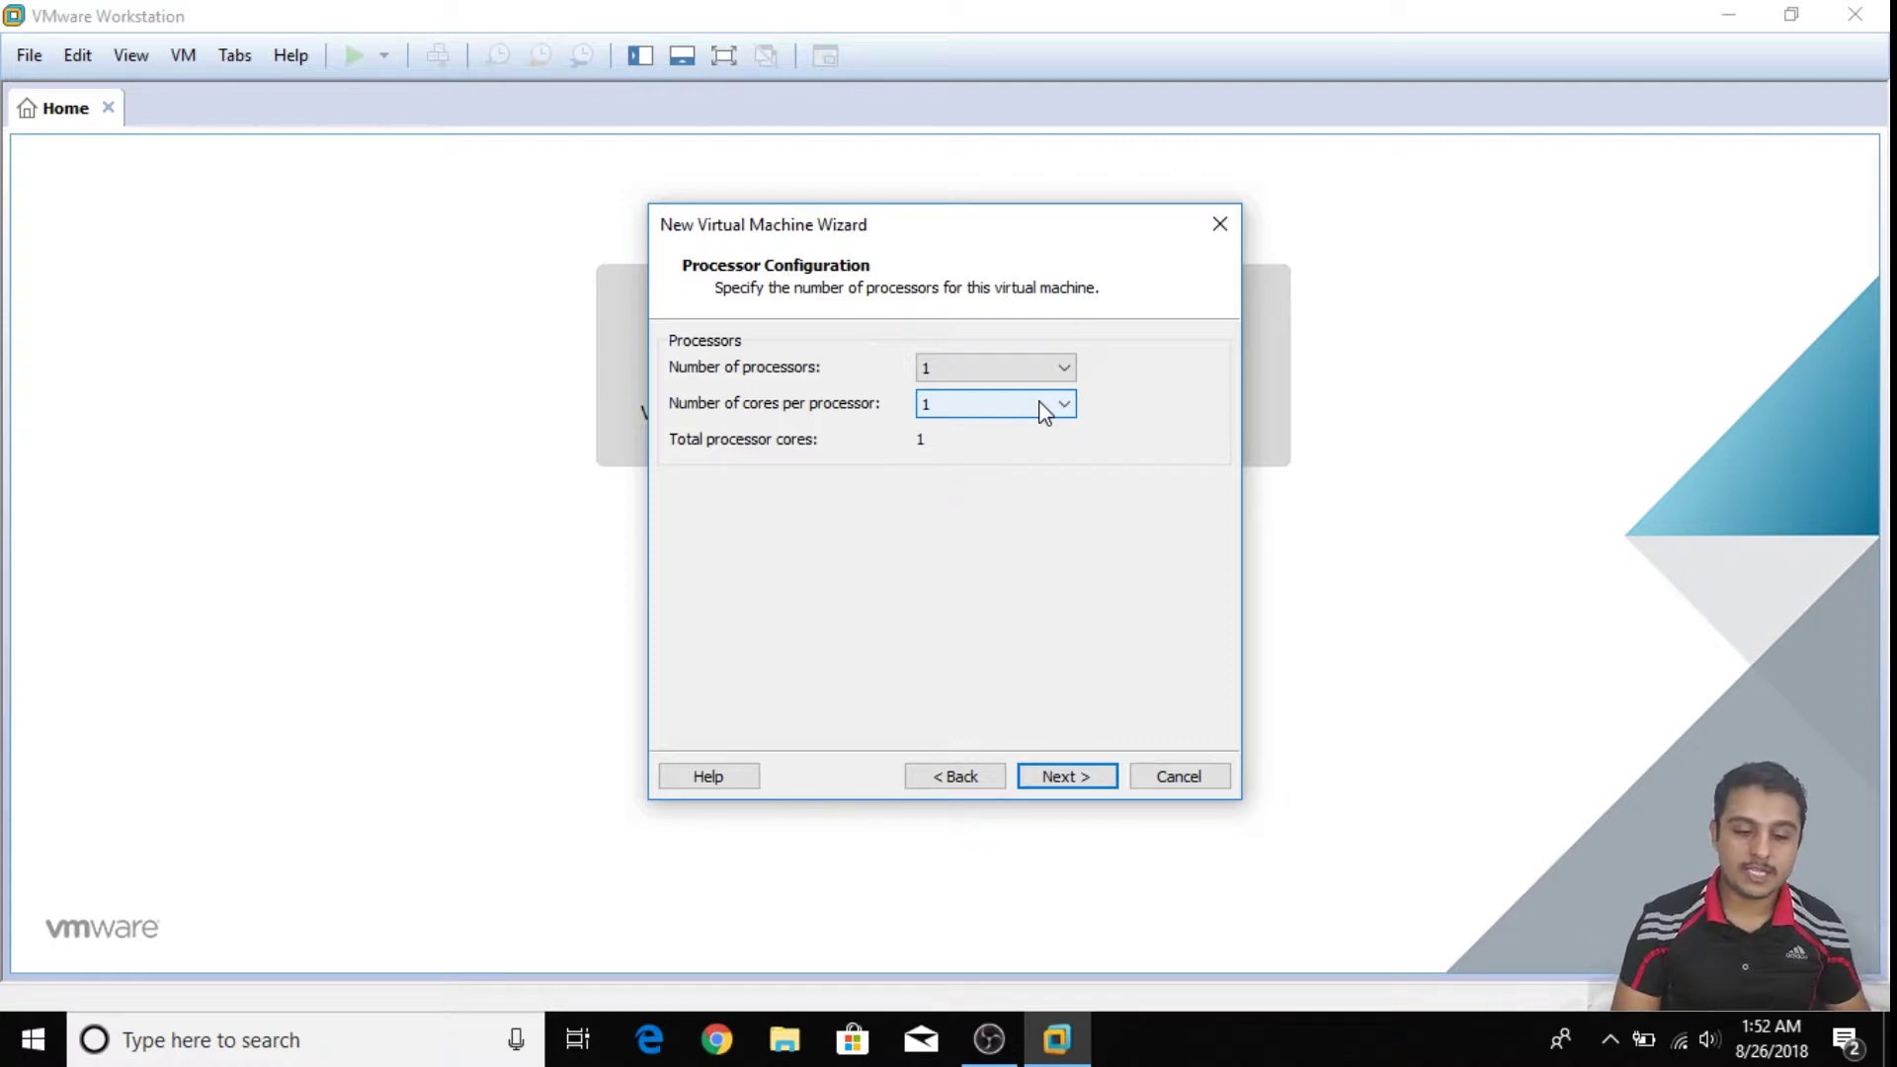
click(1040, 408)
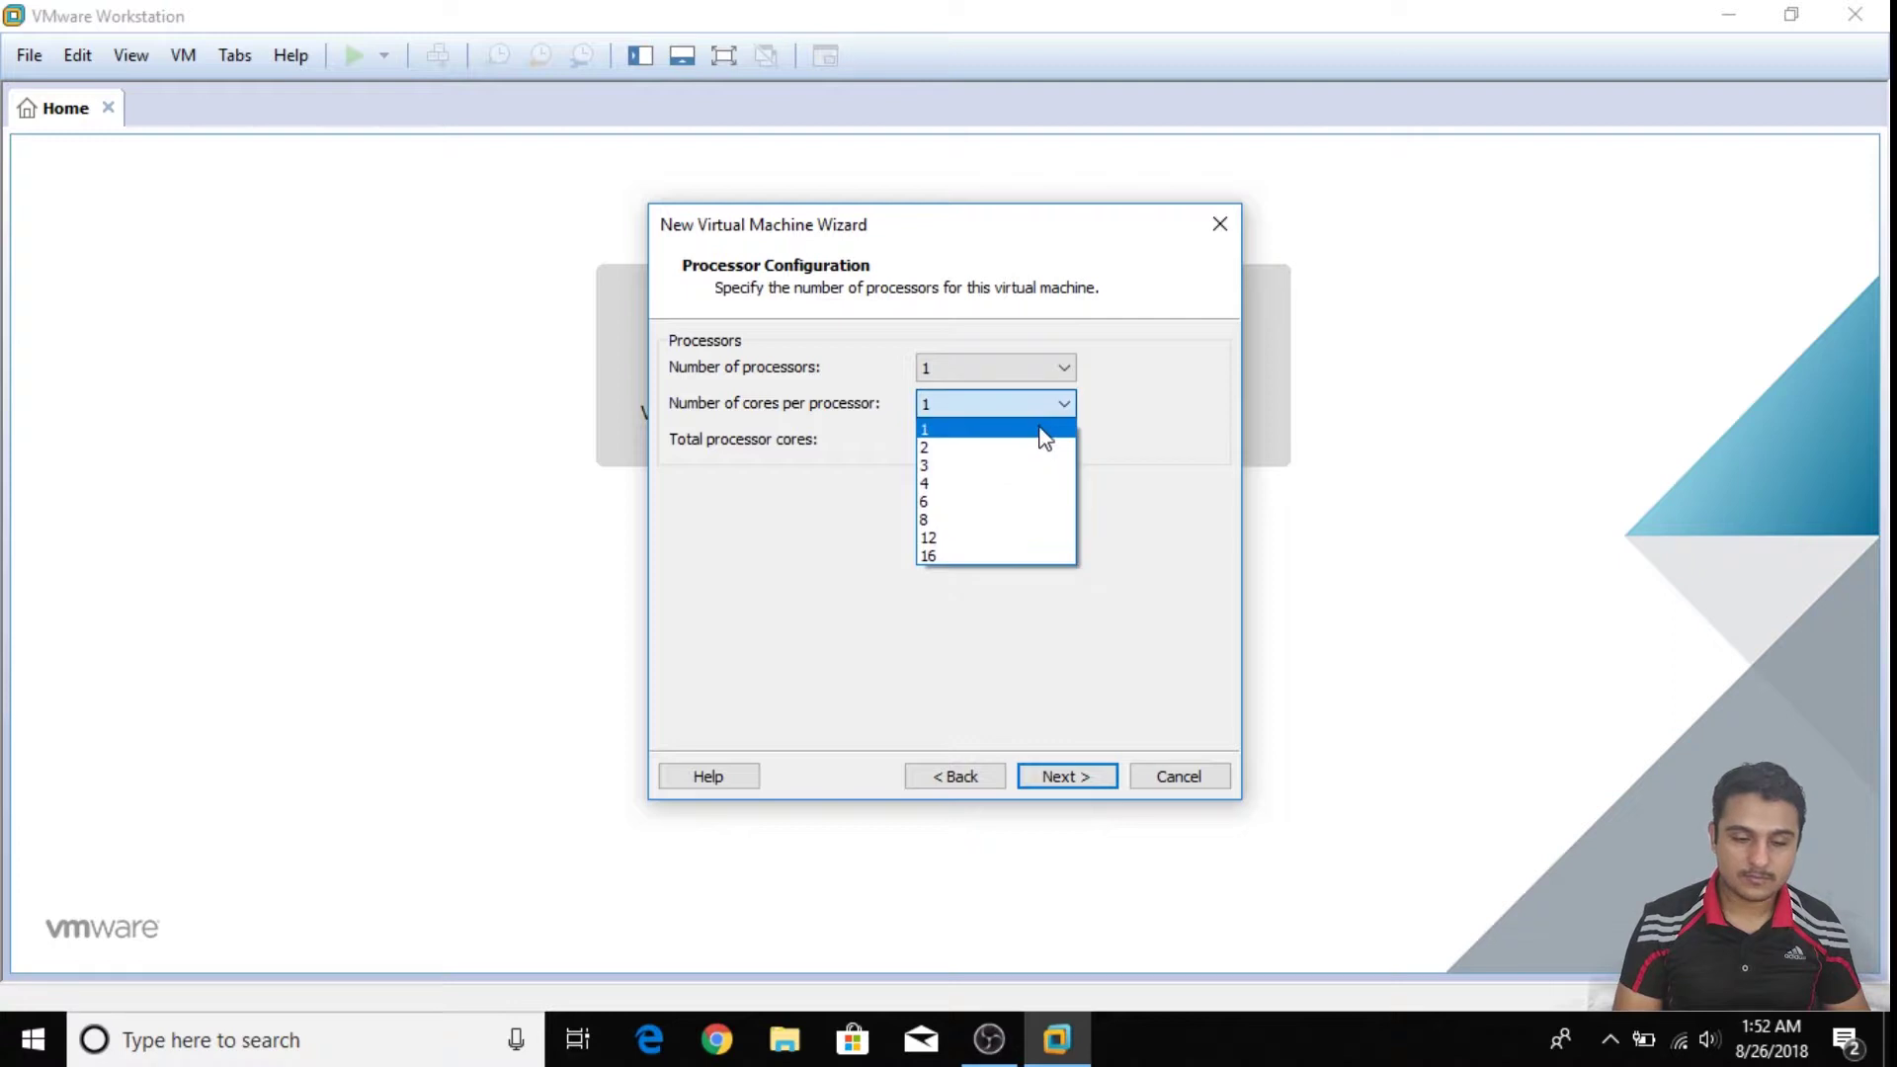
click(927, 449)
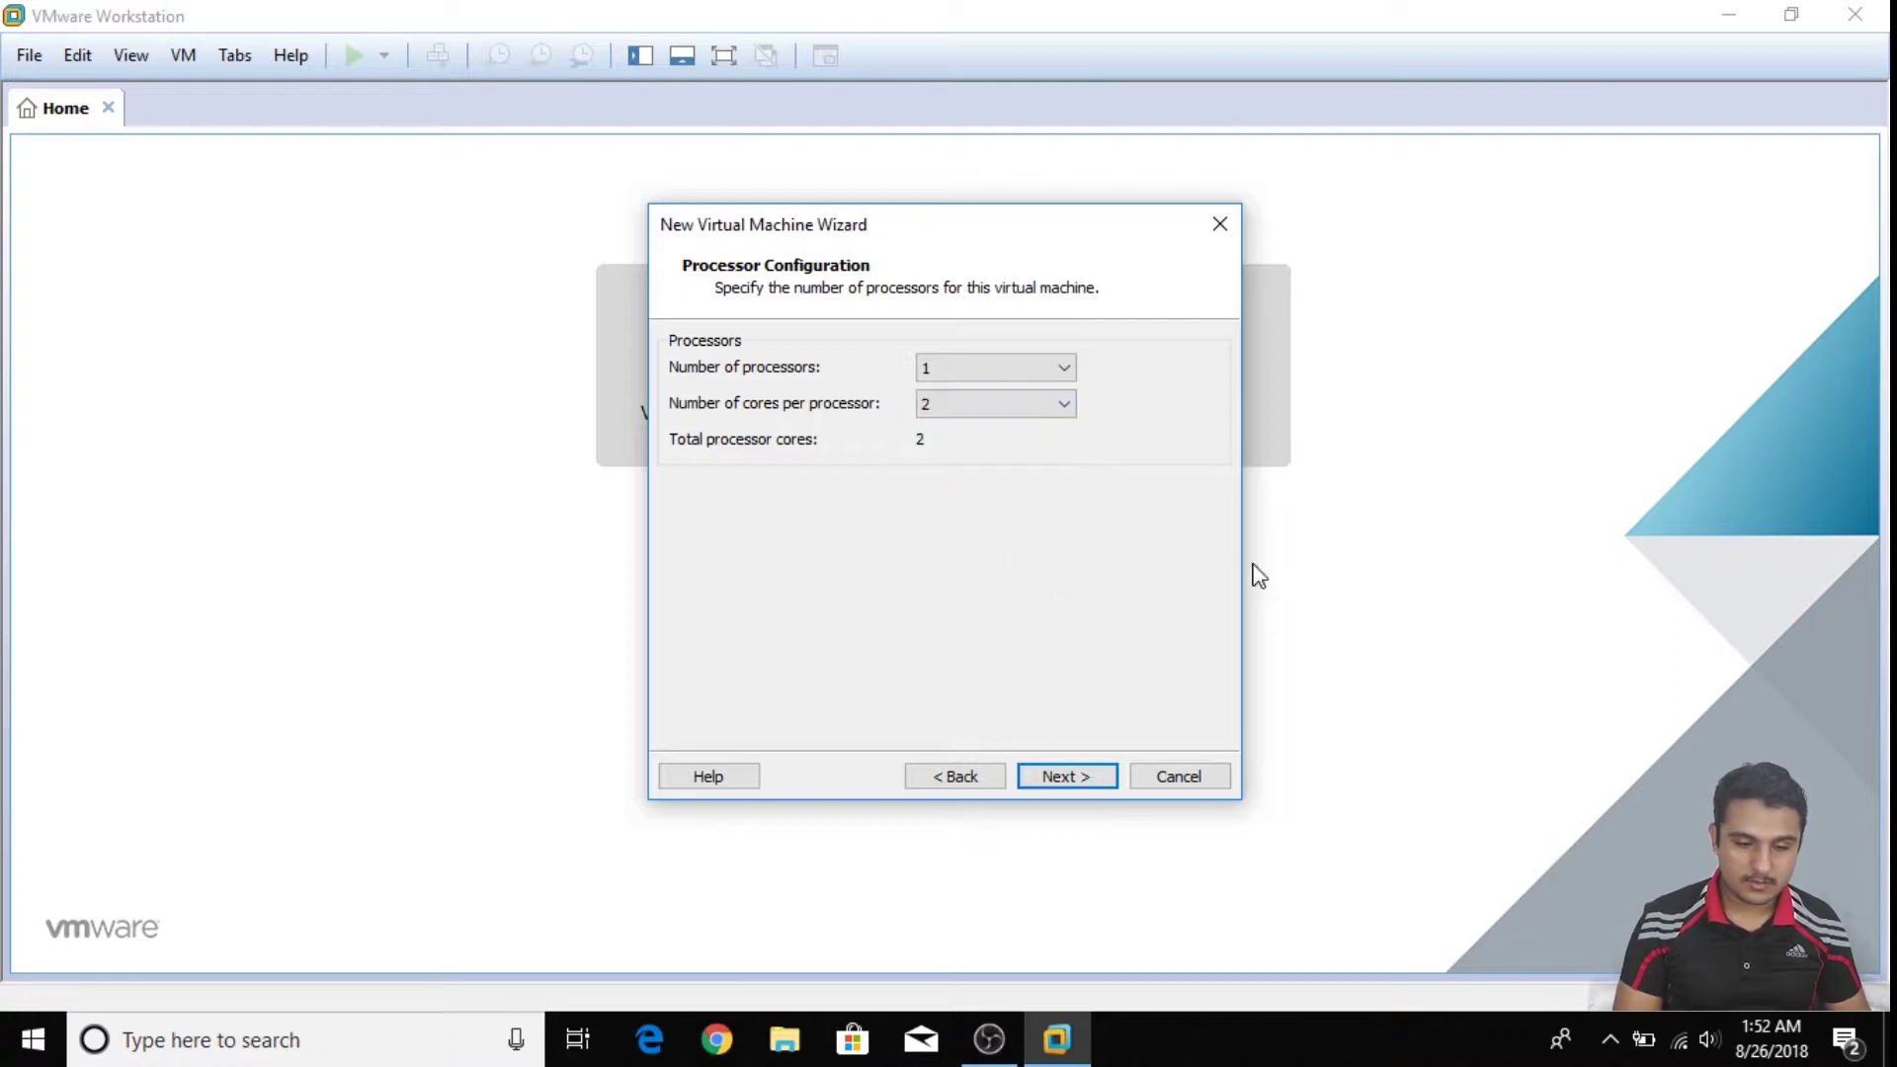
click(1067, 776)
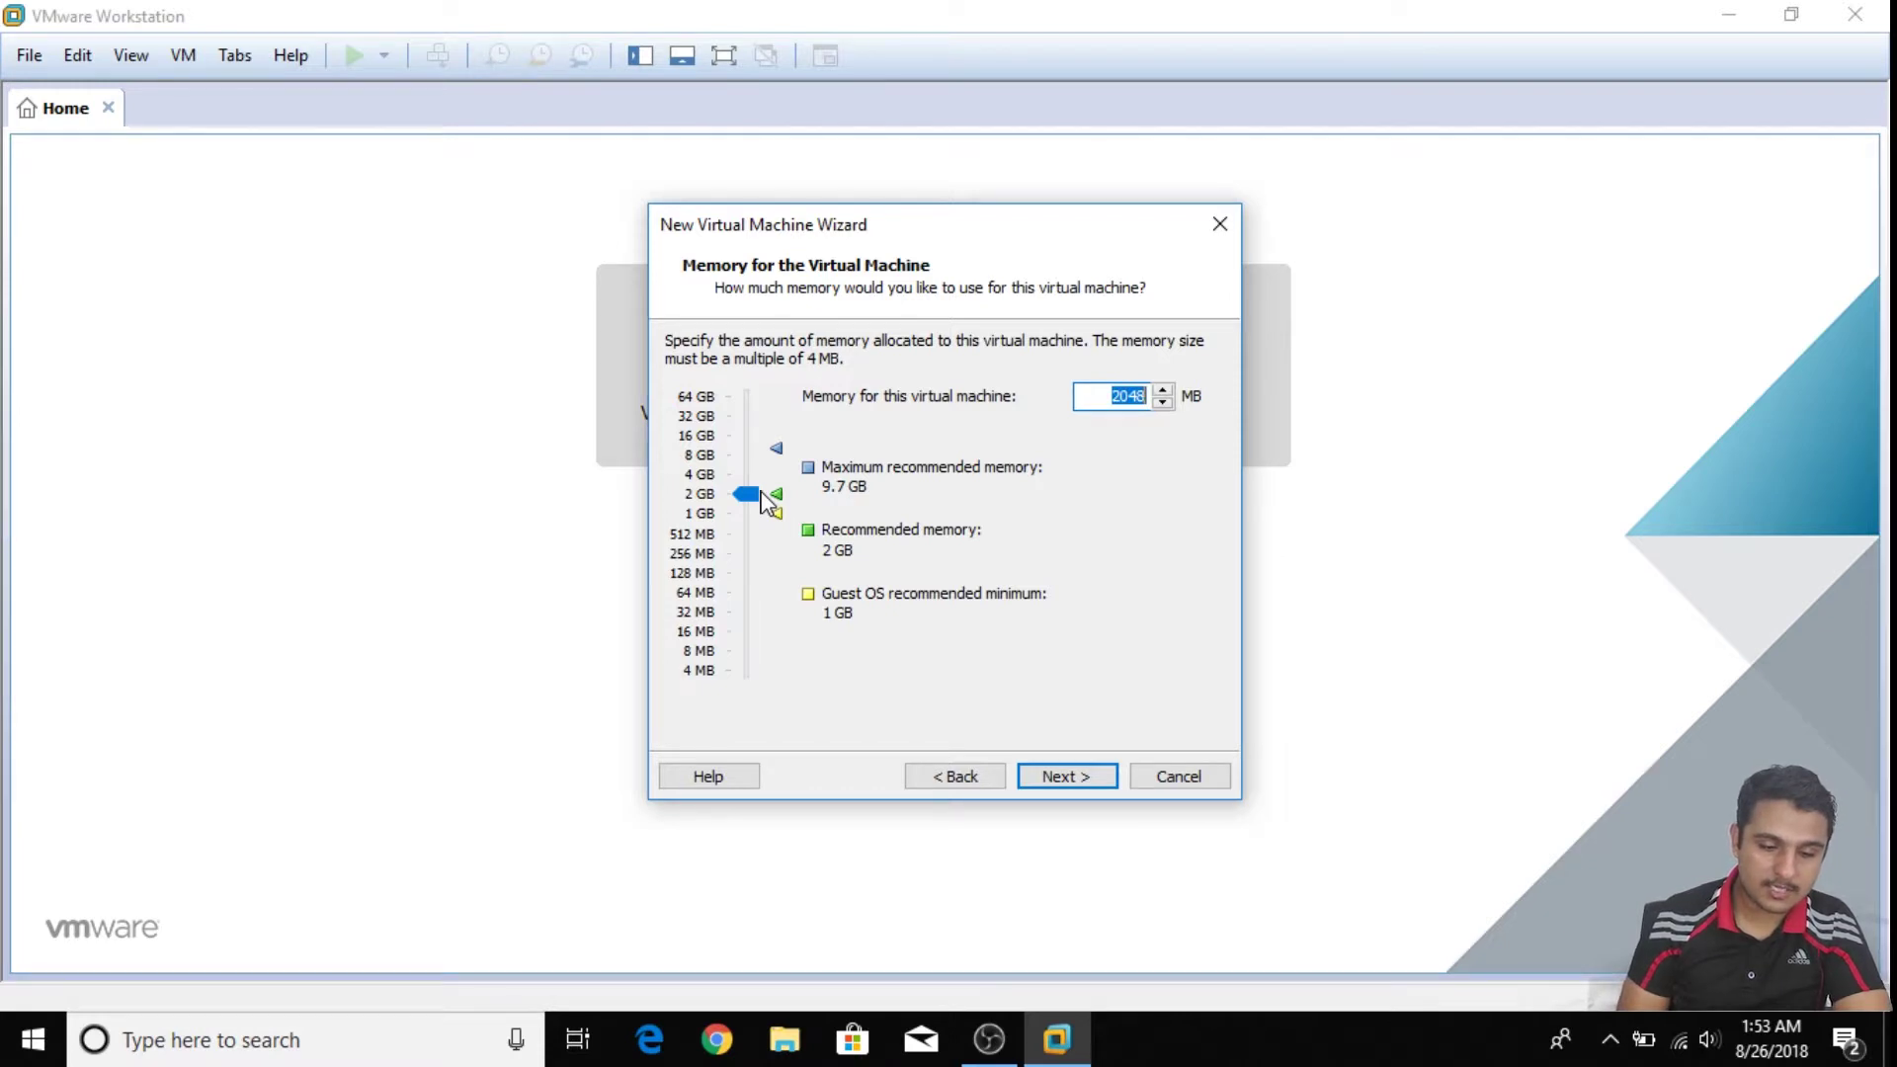
drag(763, 502, 753, 484)
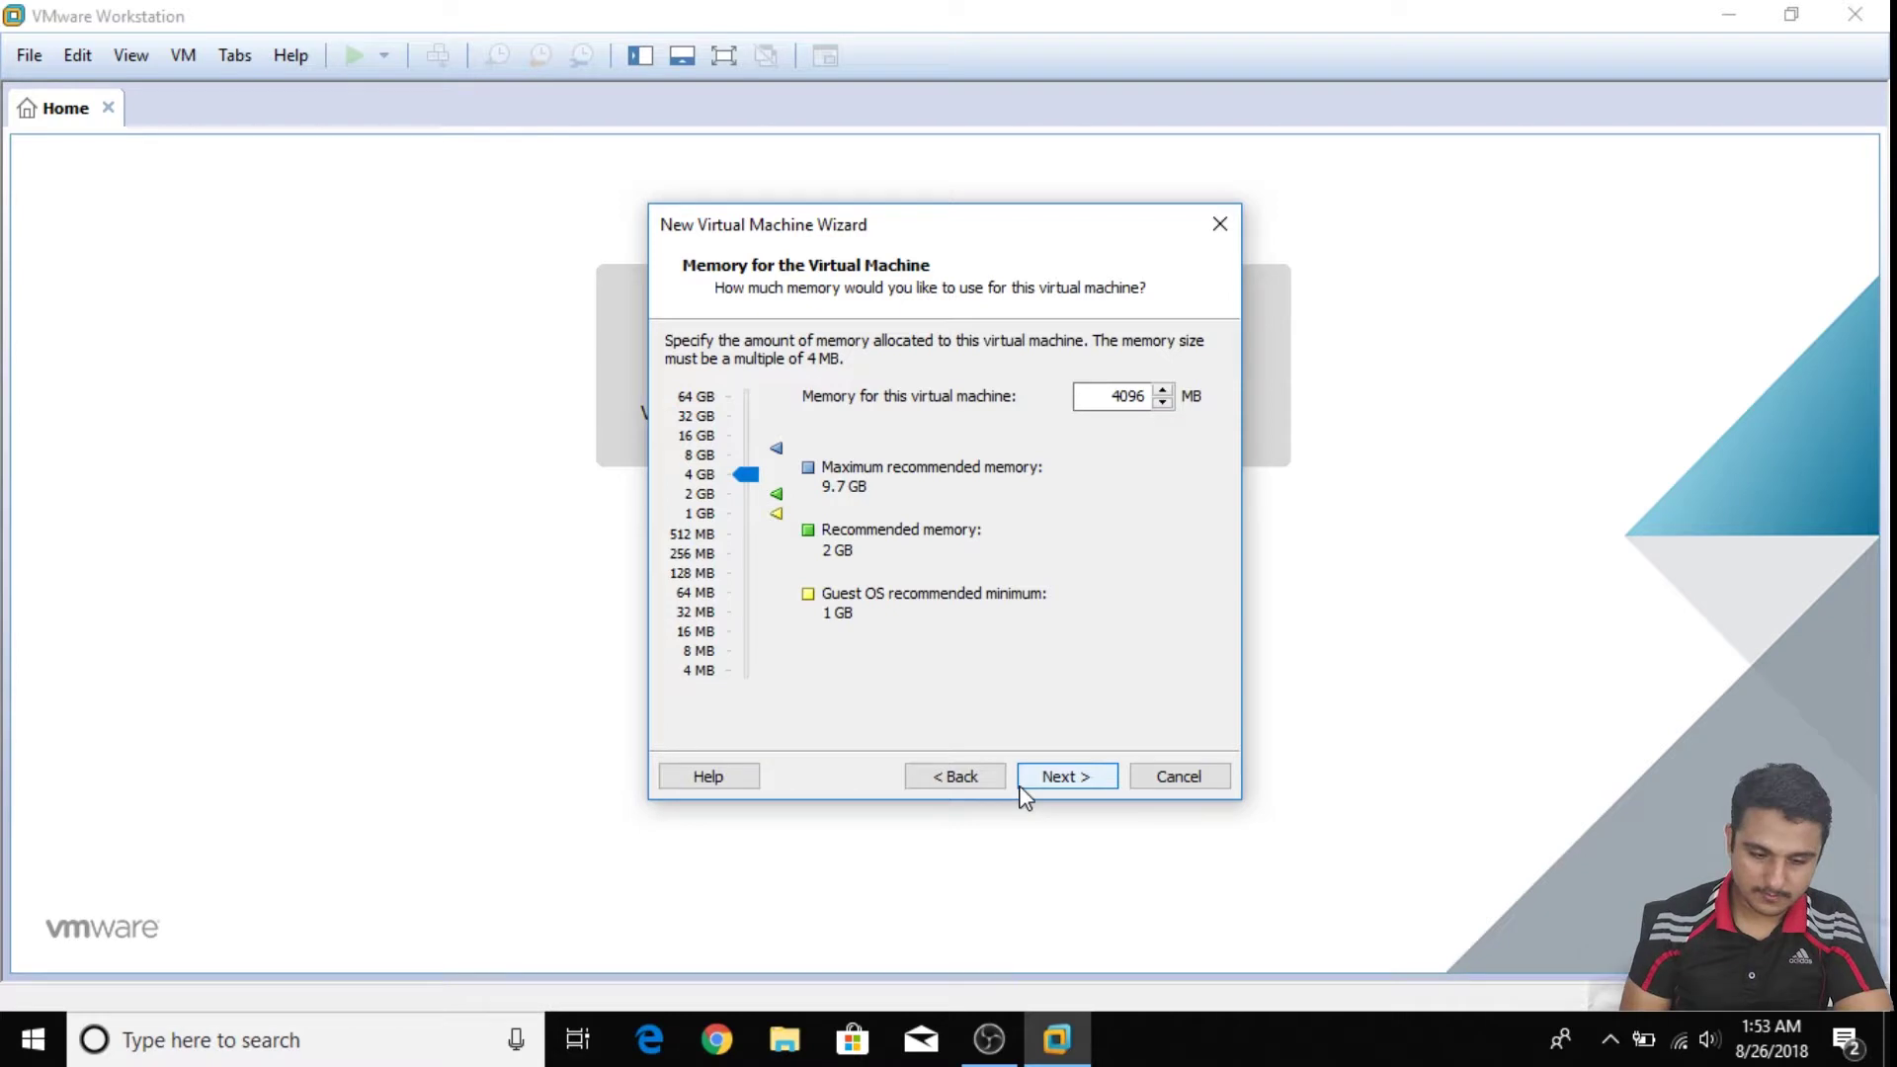
click(1071, 786)
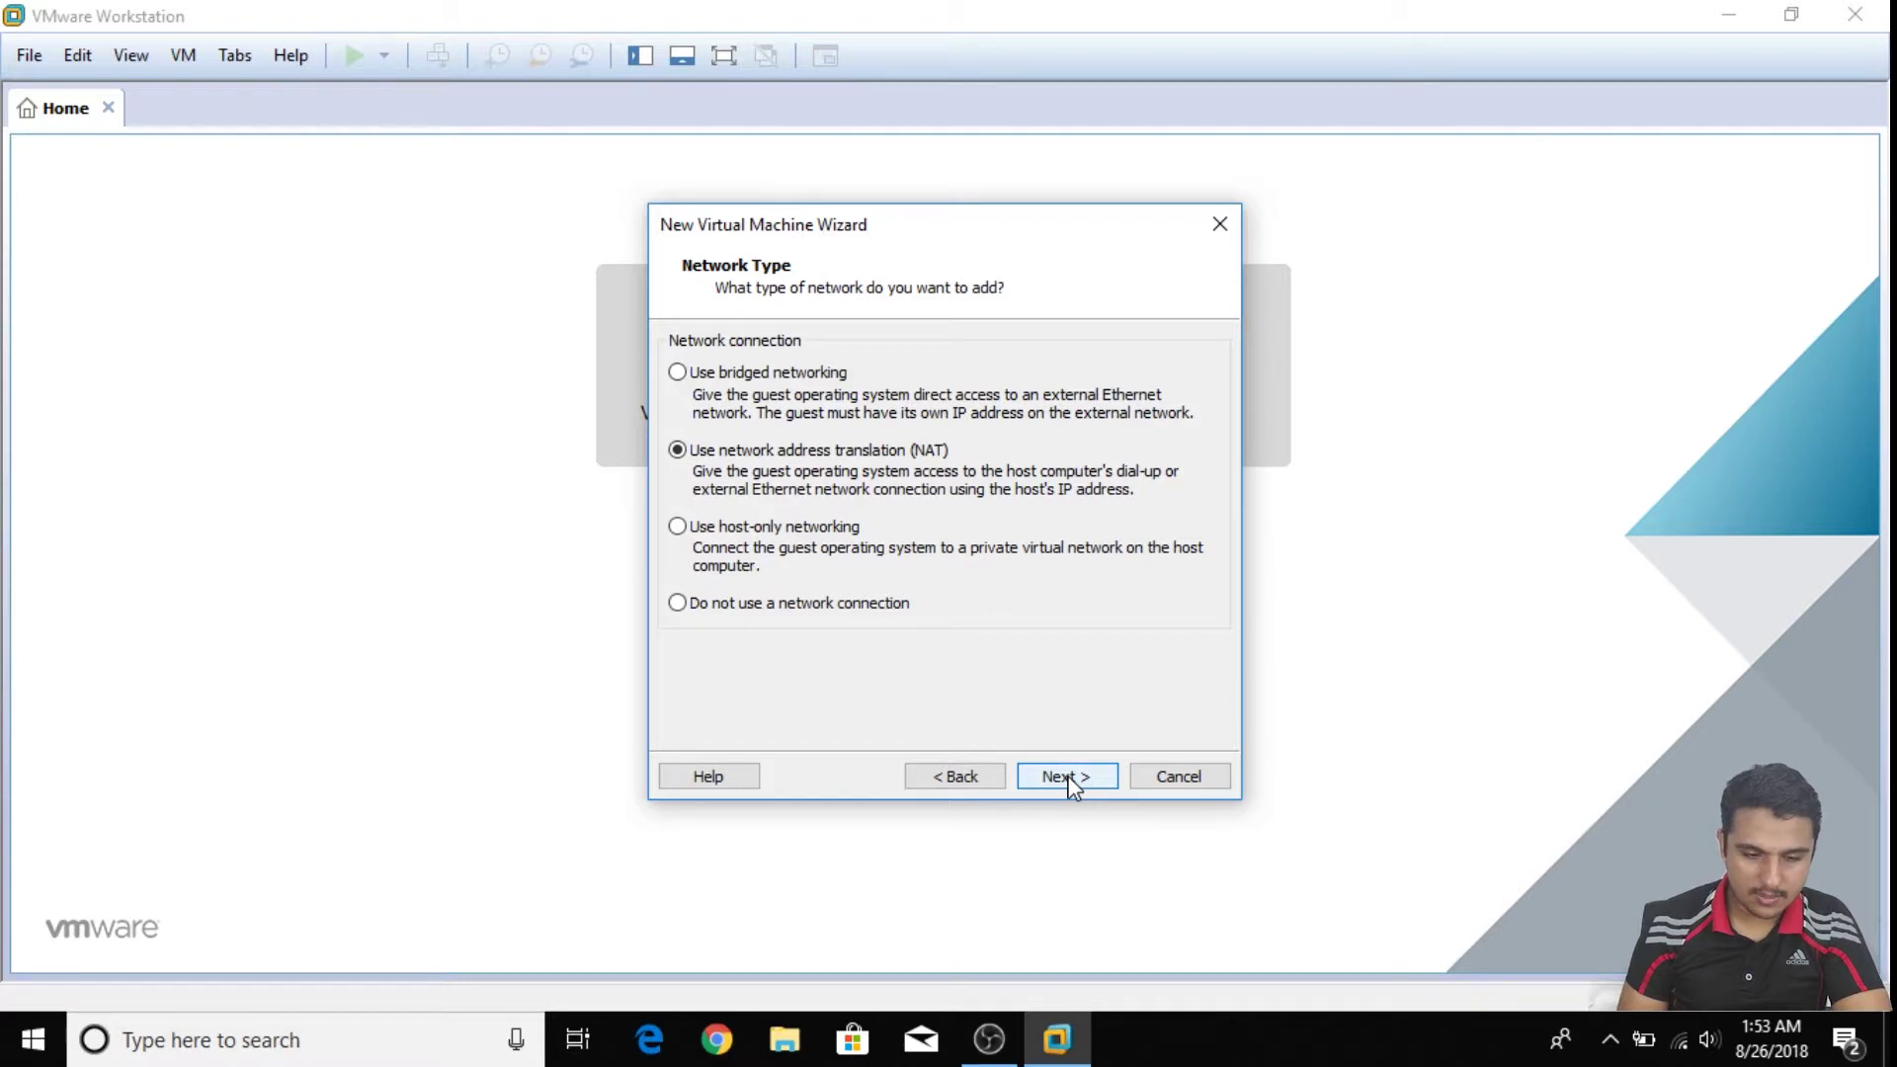
Keep NAT networking with the default I/O controller and disk type, and choose to create a new virtual disk
click(1070, 781)
click(1070, 780)
click(1072, 780)
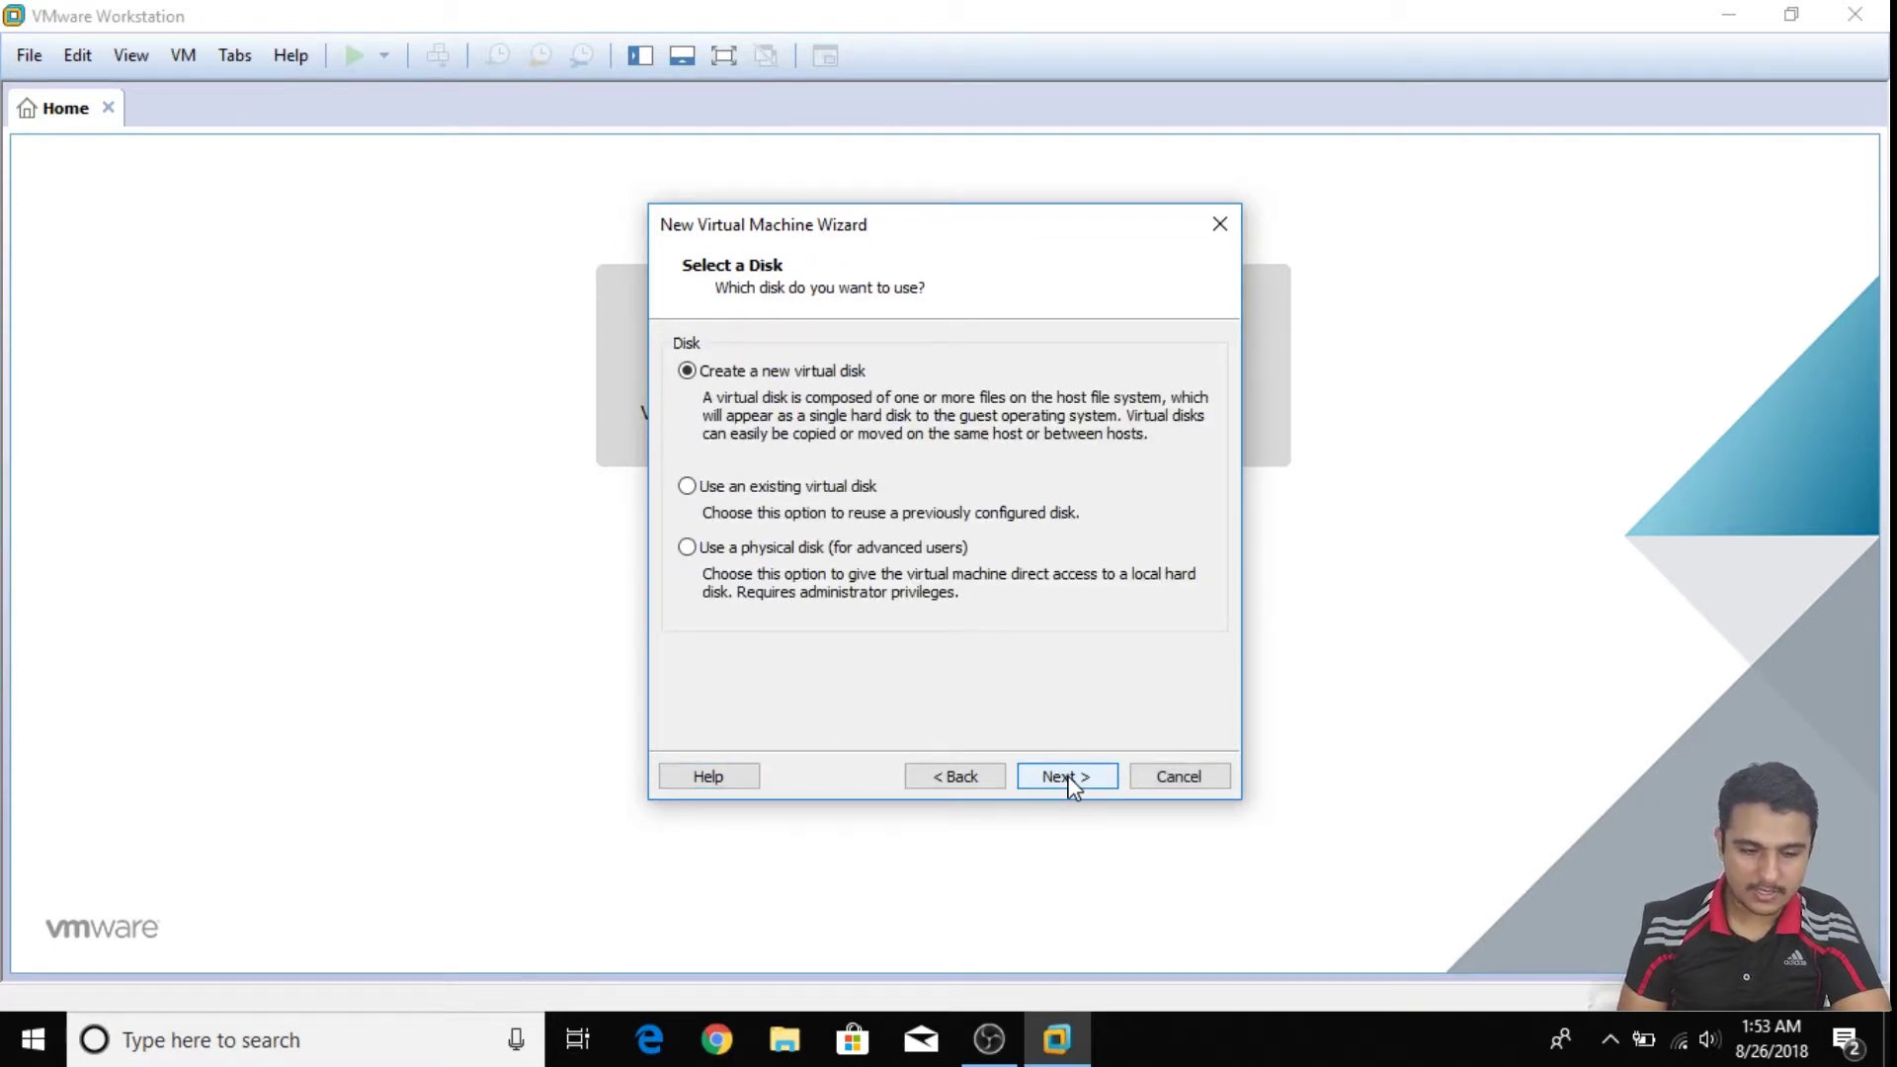
click(1070, 778)
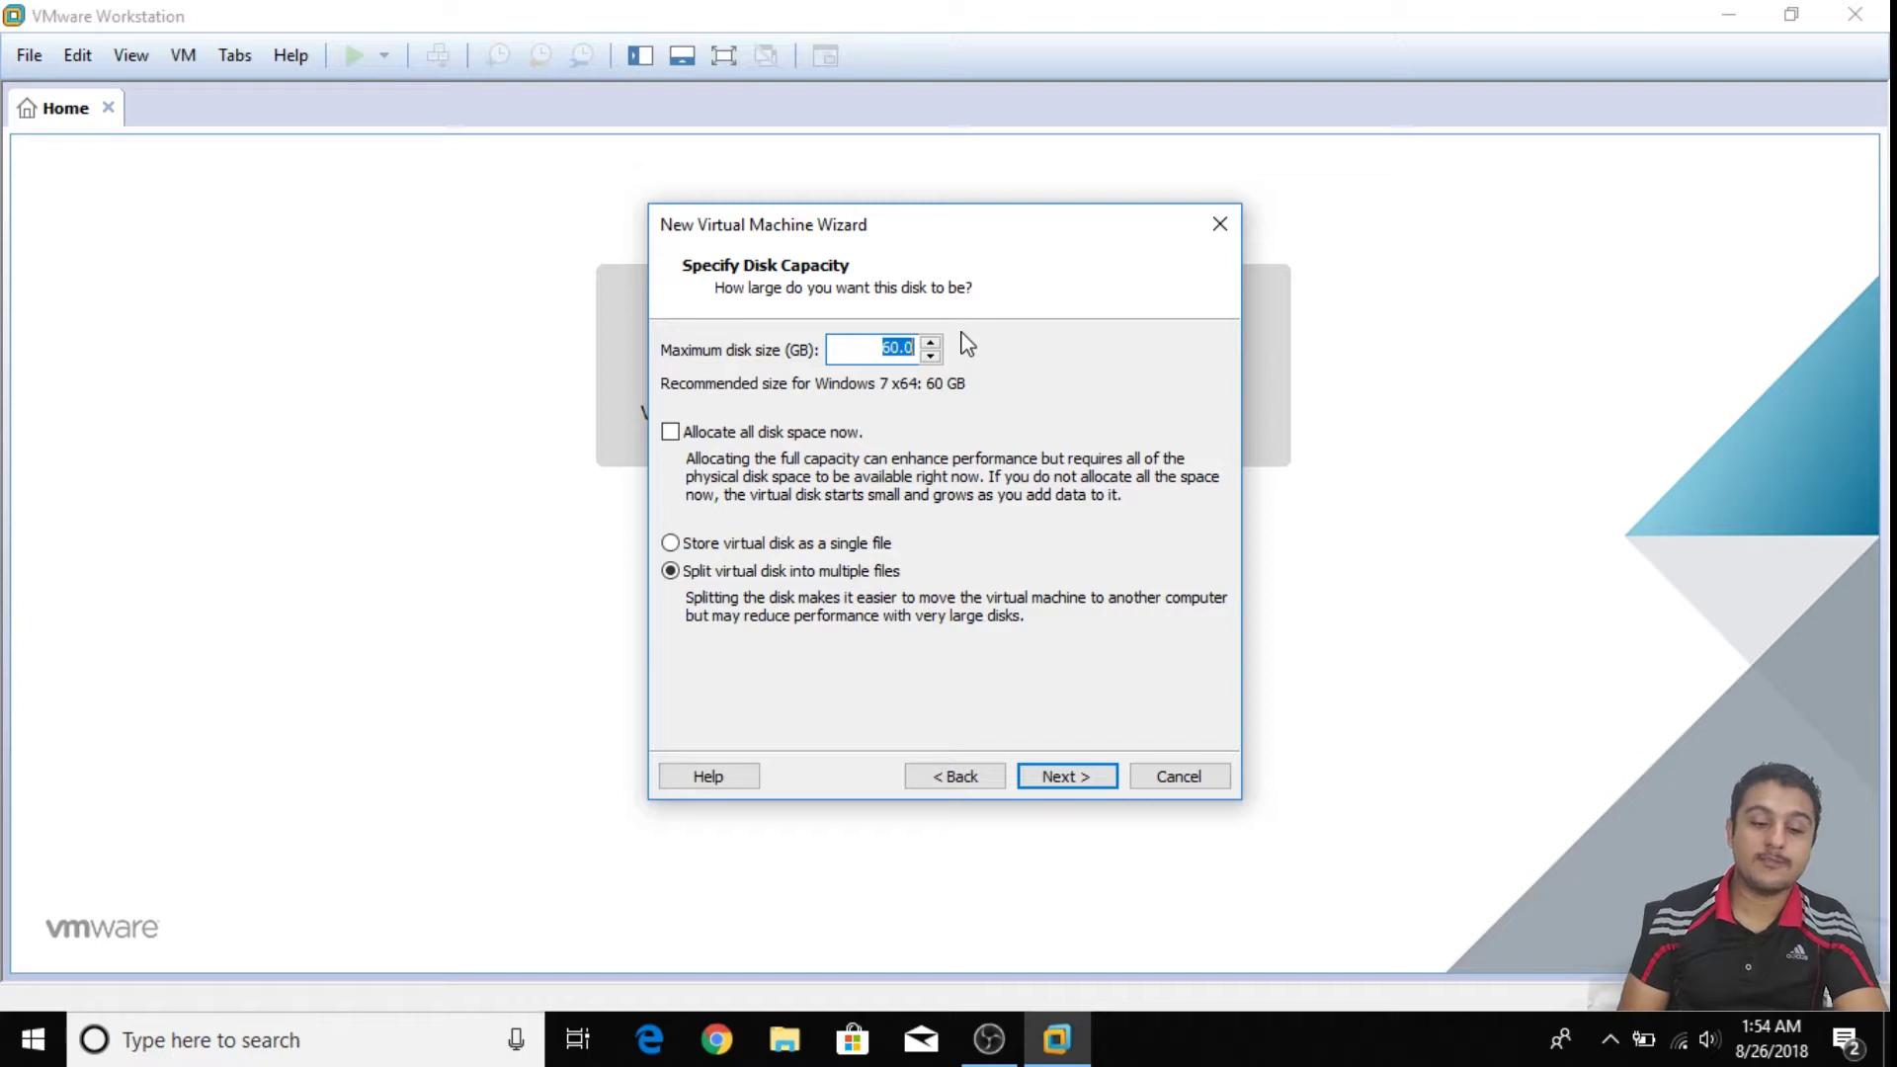
Set the maximum disk size to 100 GB, split into multiple files as Windows 7 x64.vmdk, and finish creating the virtual machine
click(895, 346)
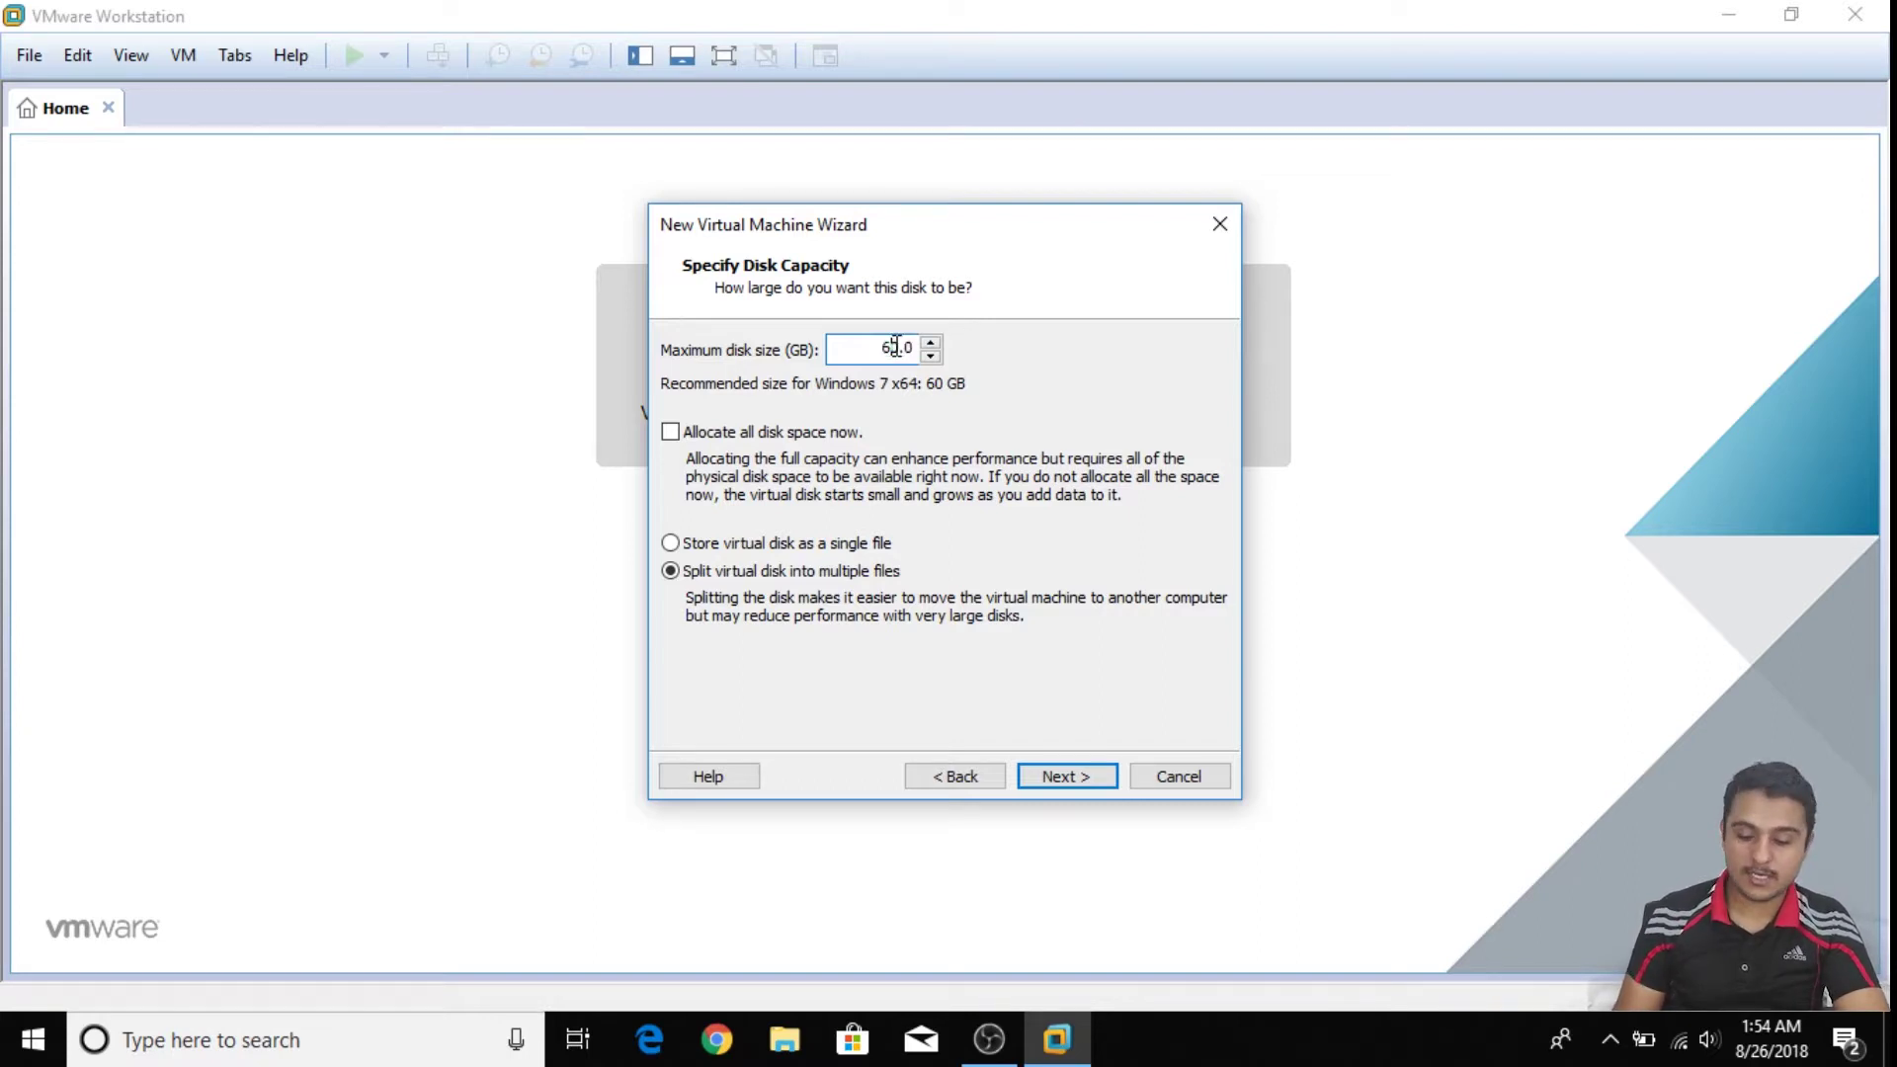
key(BackSpace)
key(BackSpace)
text(100)
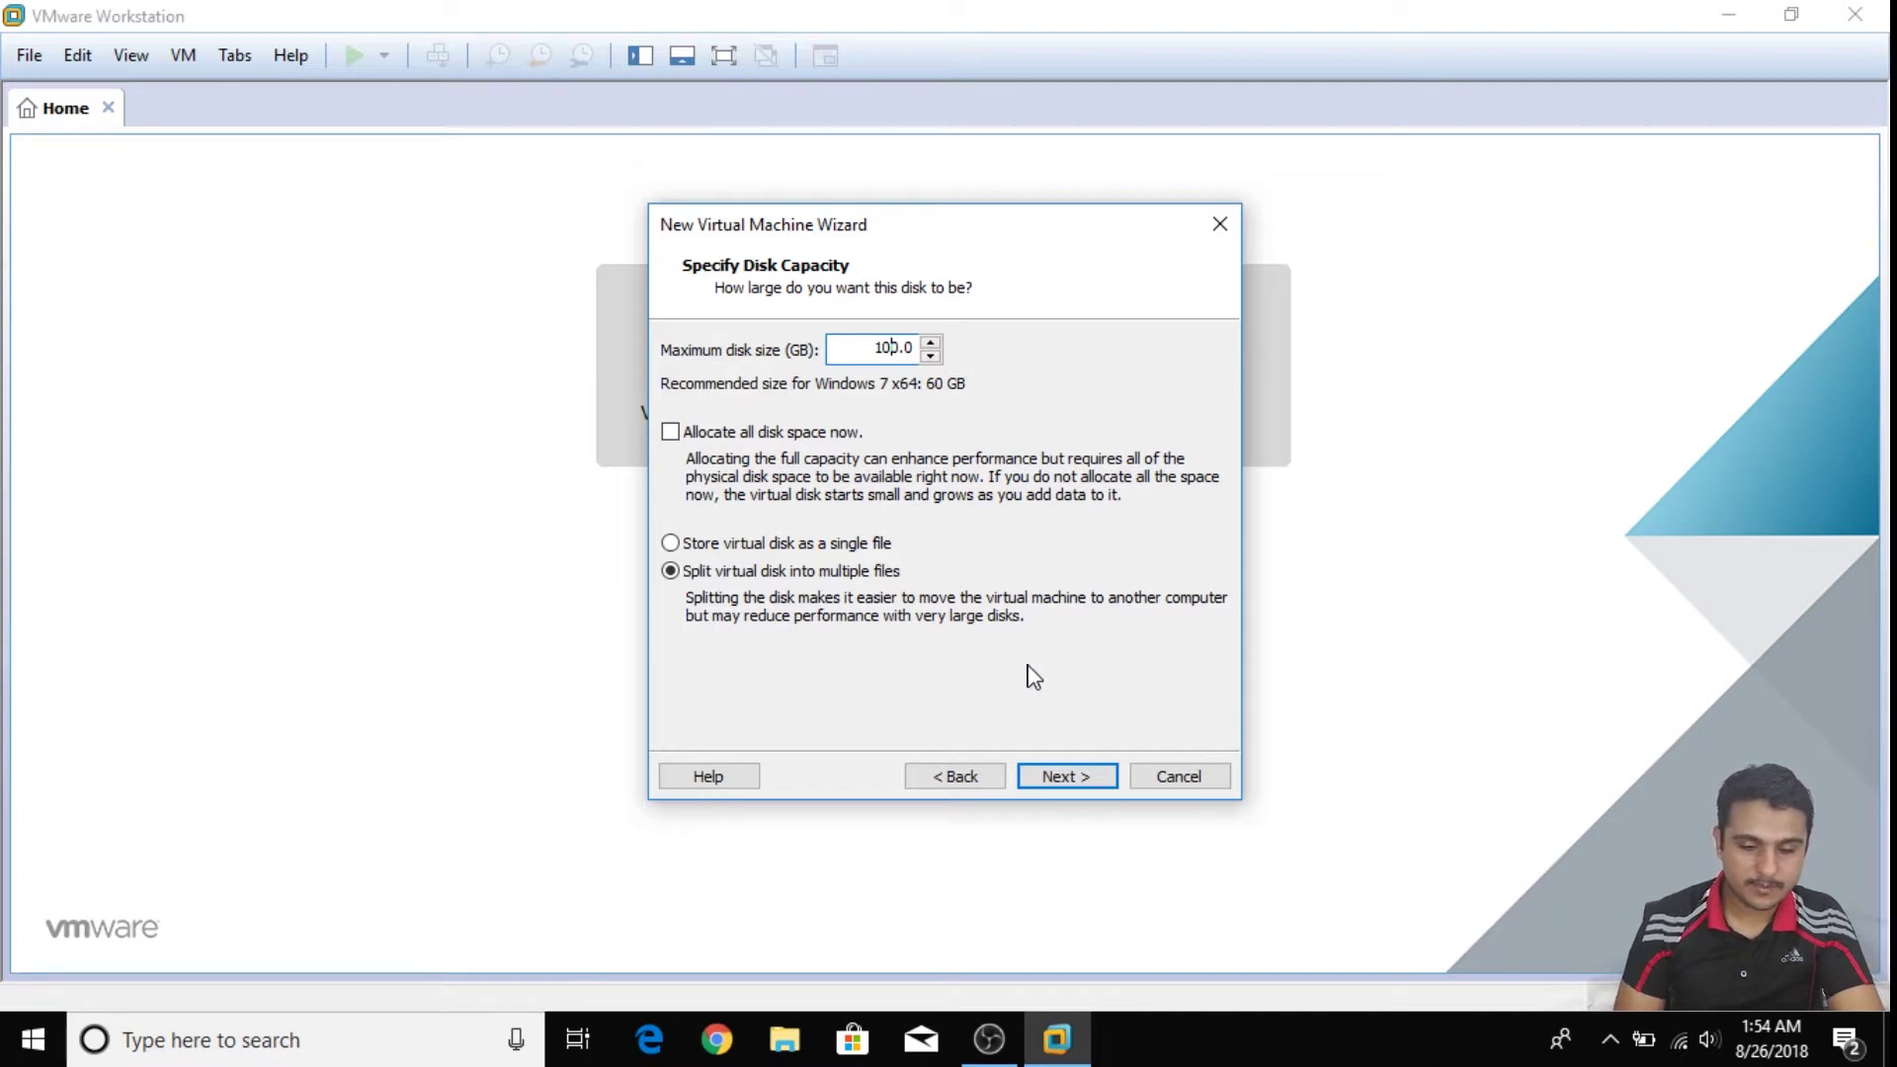
click(1060, 776)
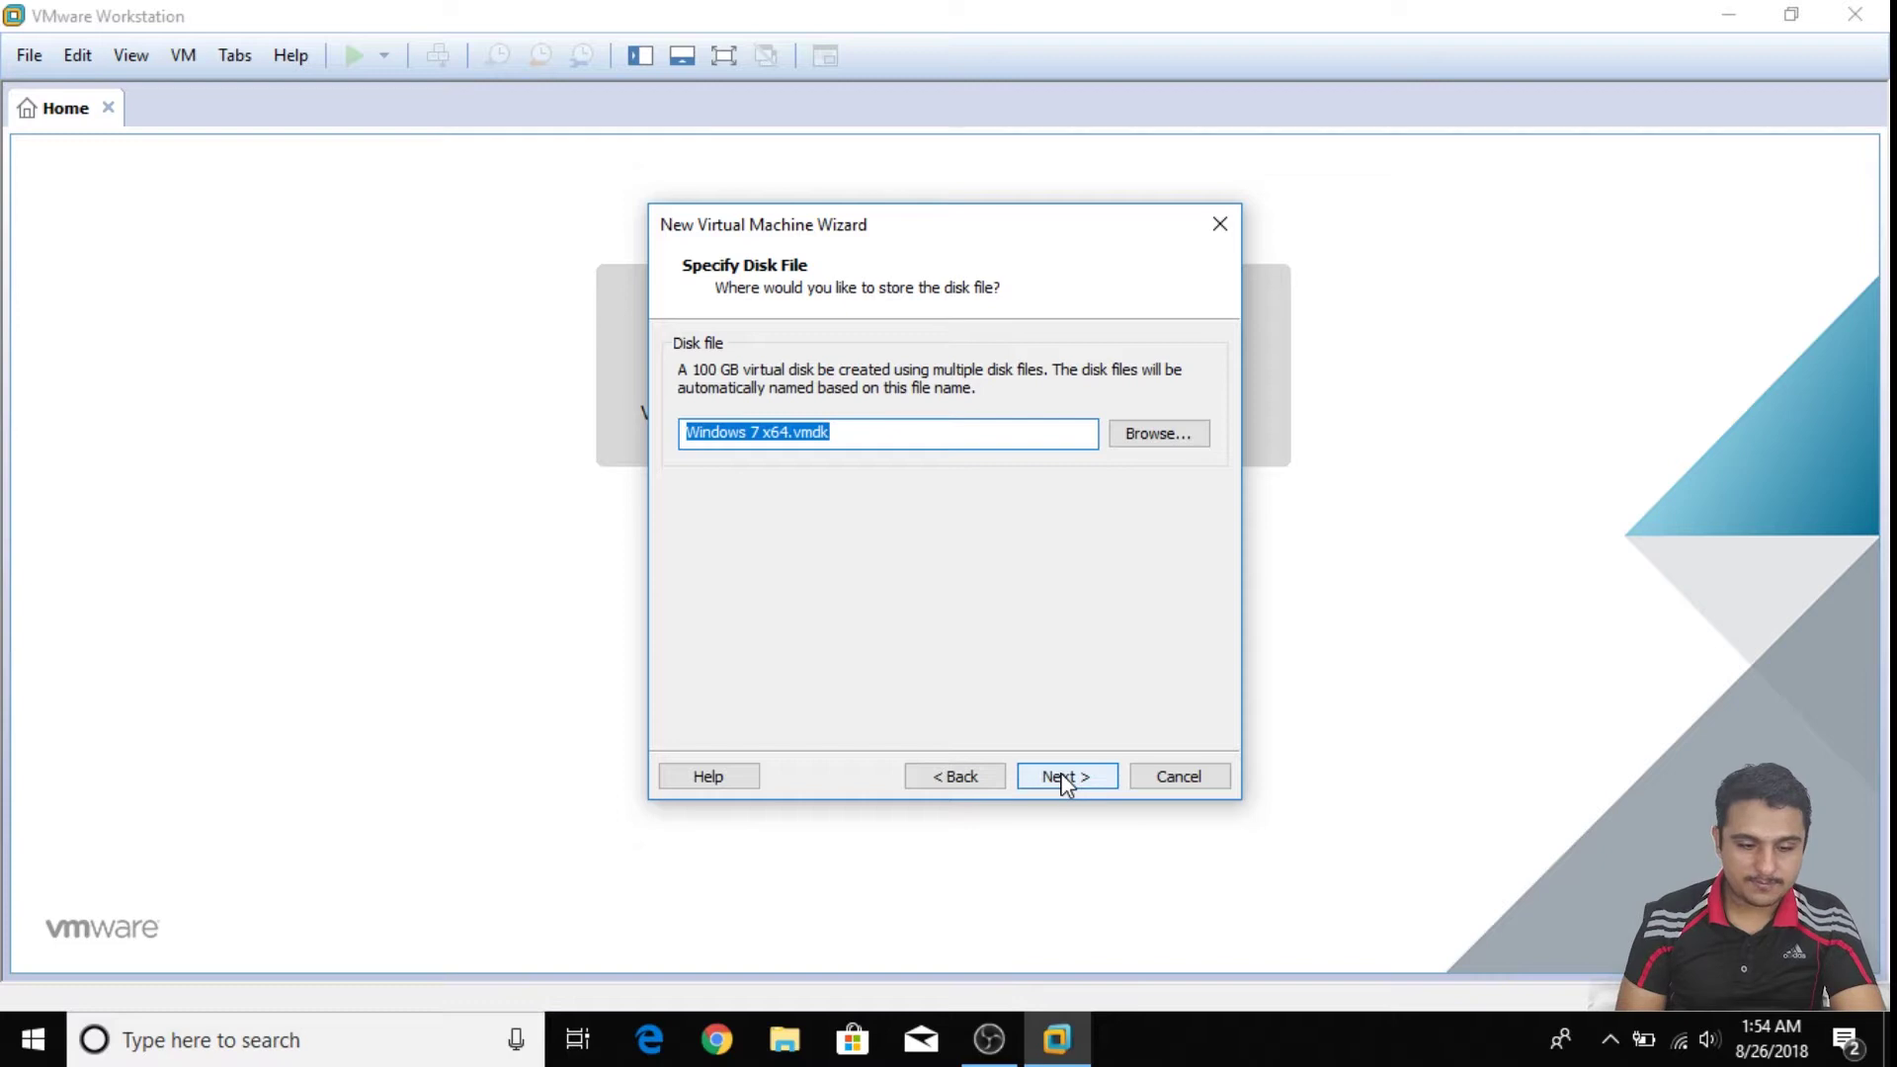
click(1062, 778)
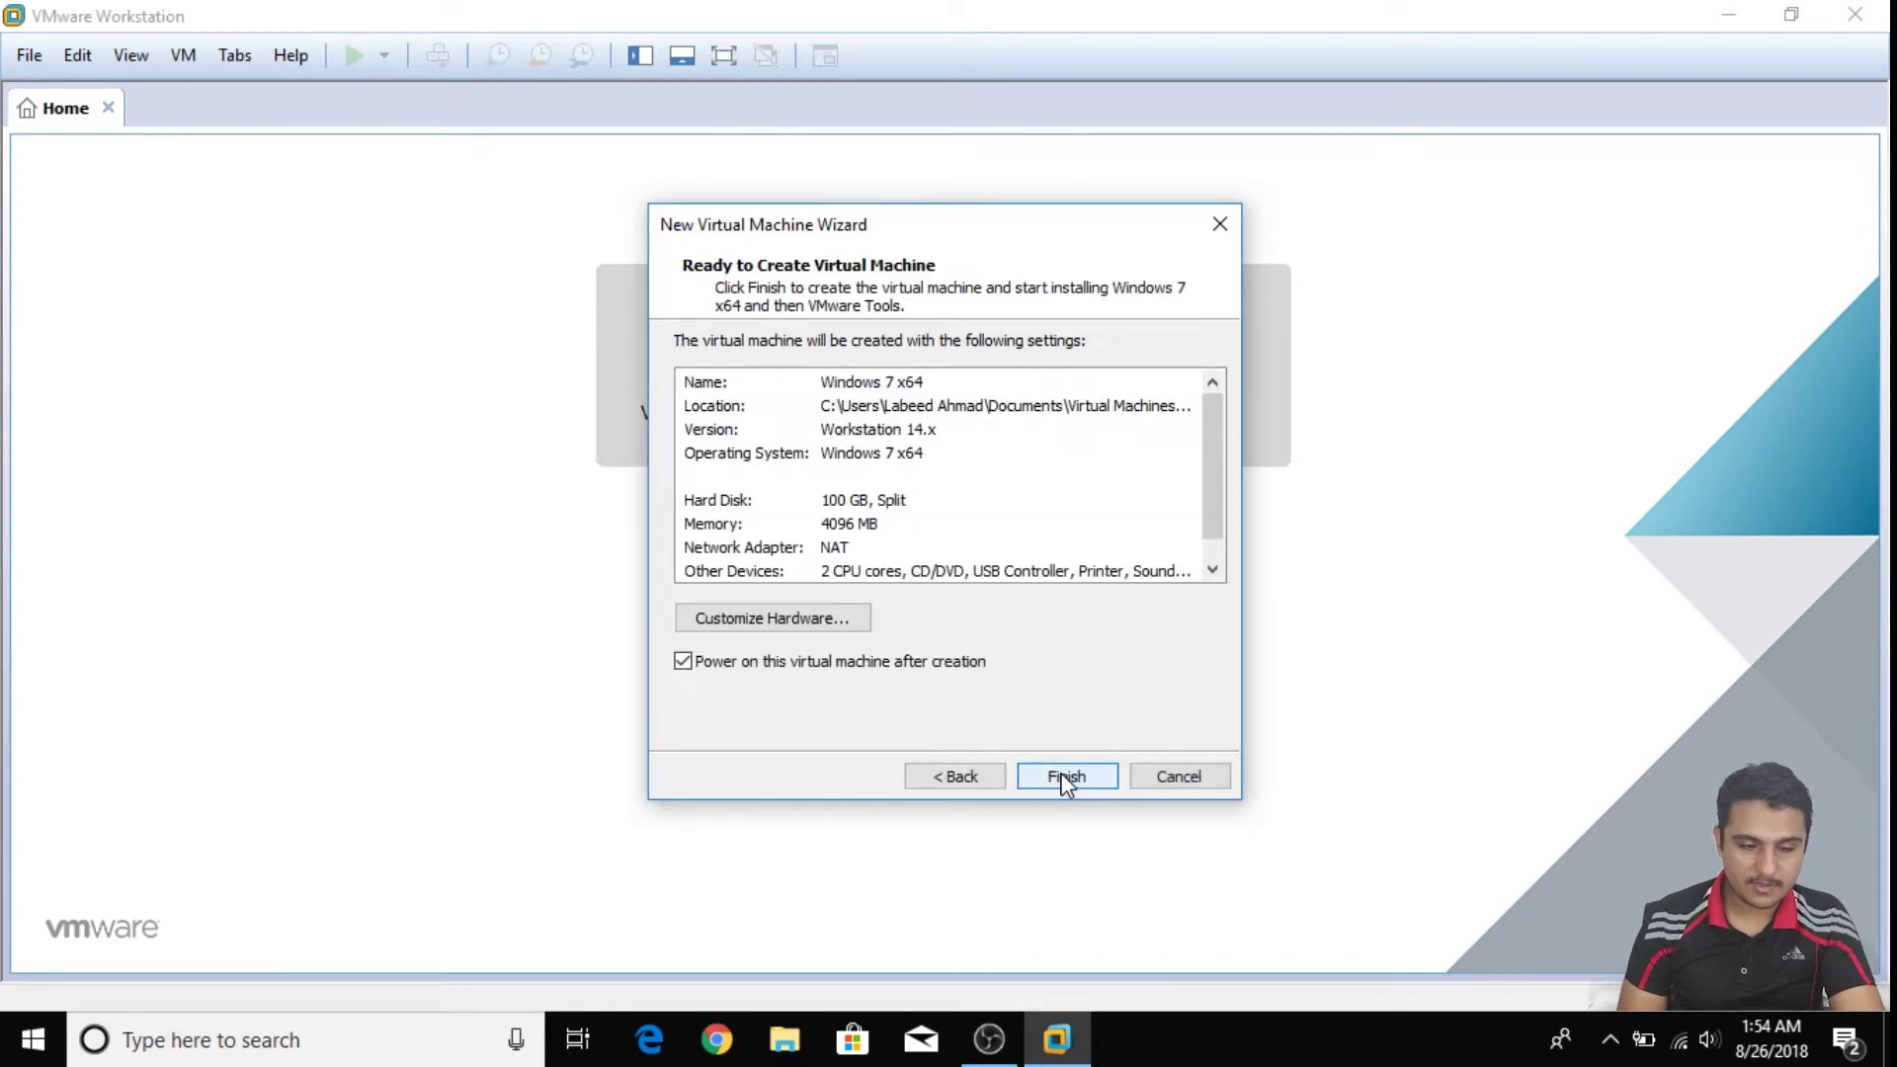
click(1062, 779)
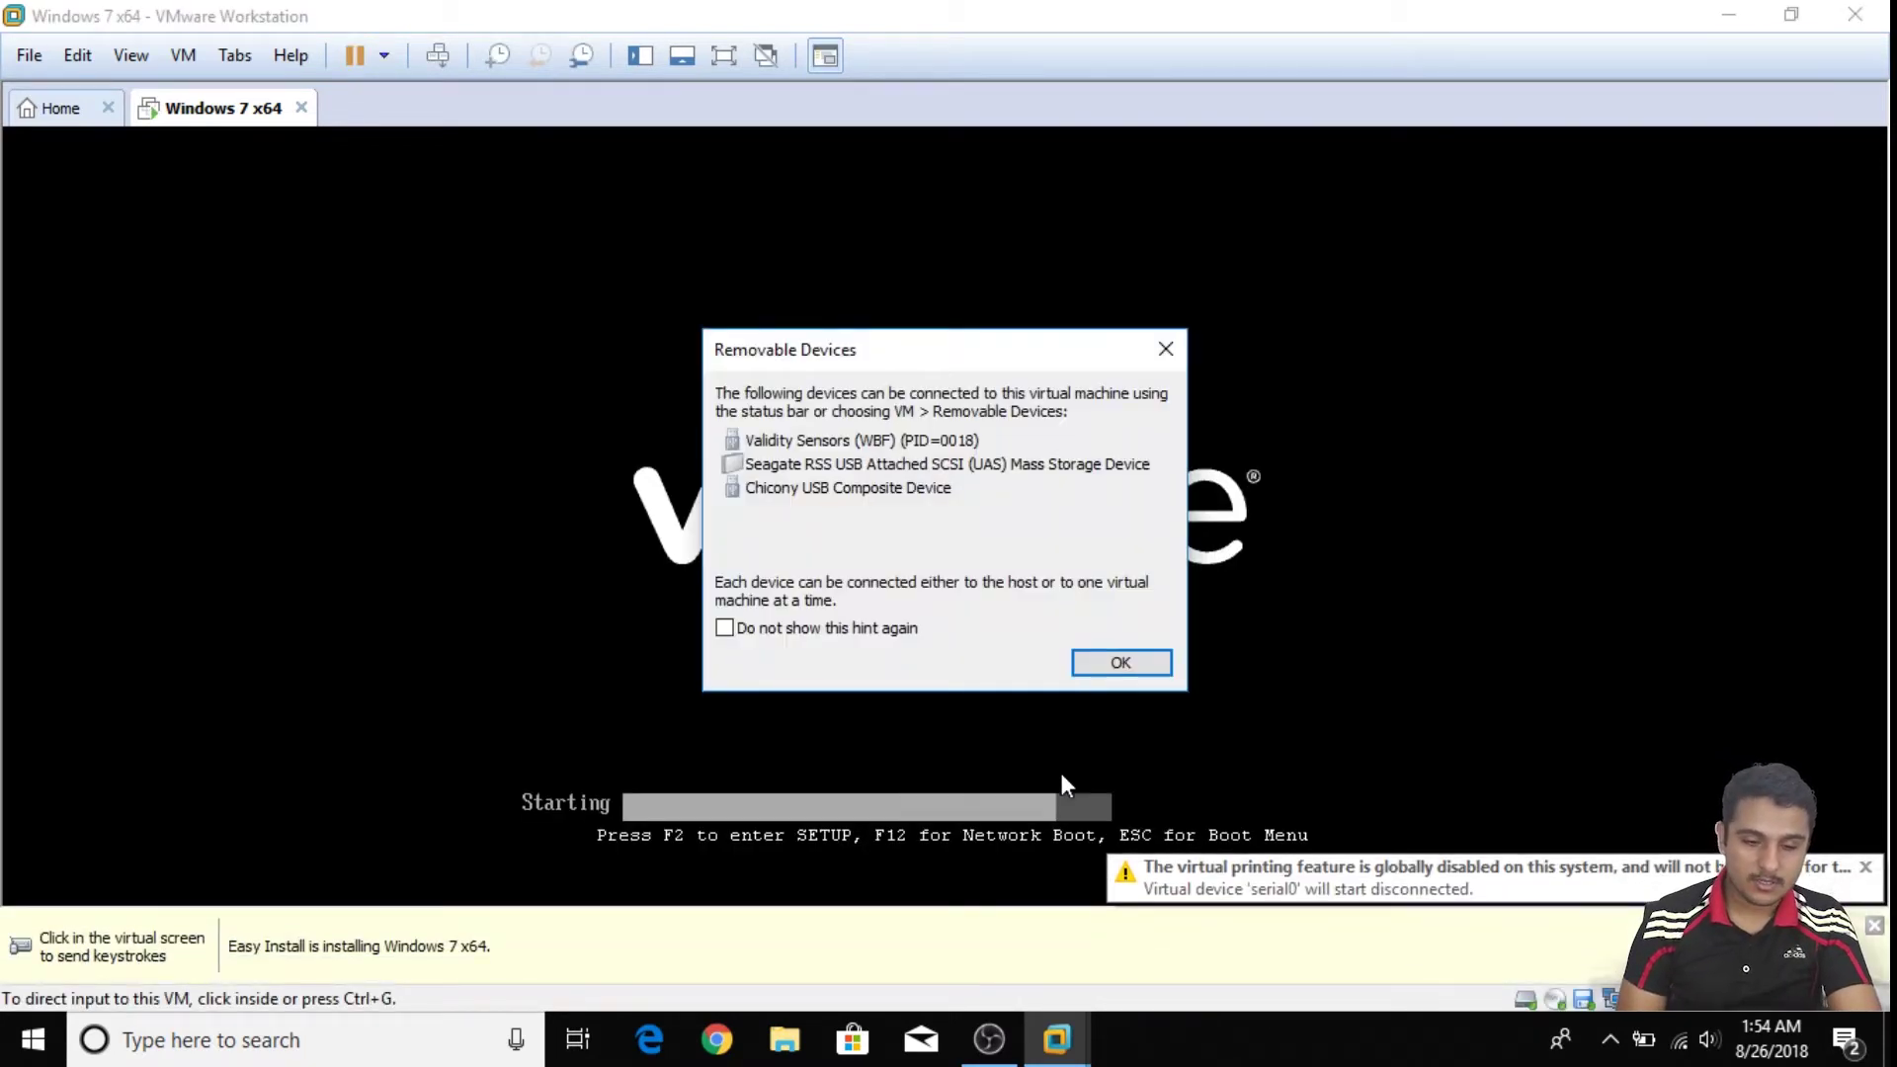
Dismiss the removable devices hint and close the running Windows 7 x64 virtual machine, powering it off
click(1123, 662)
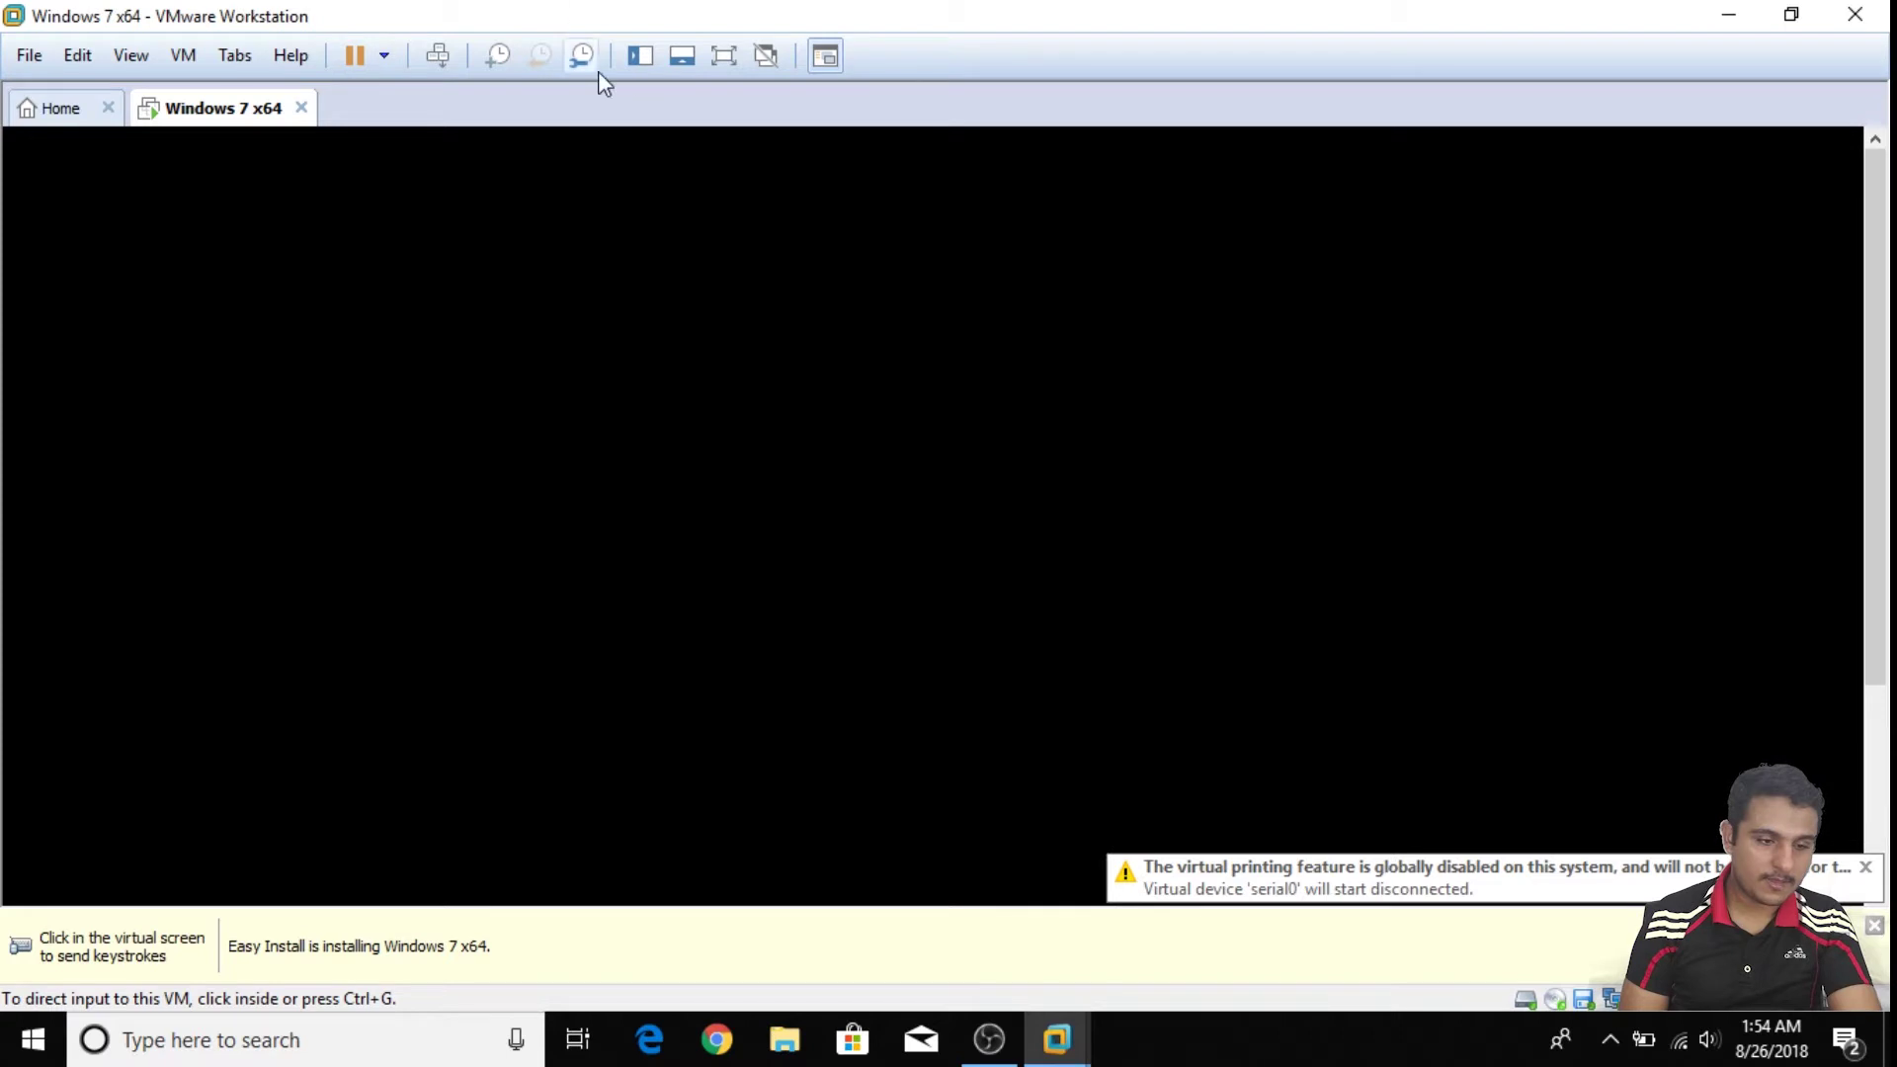
click(300, 107)
click(903, 566)
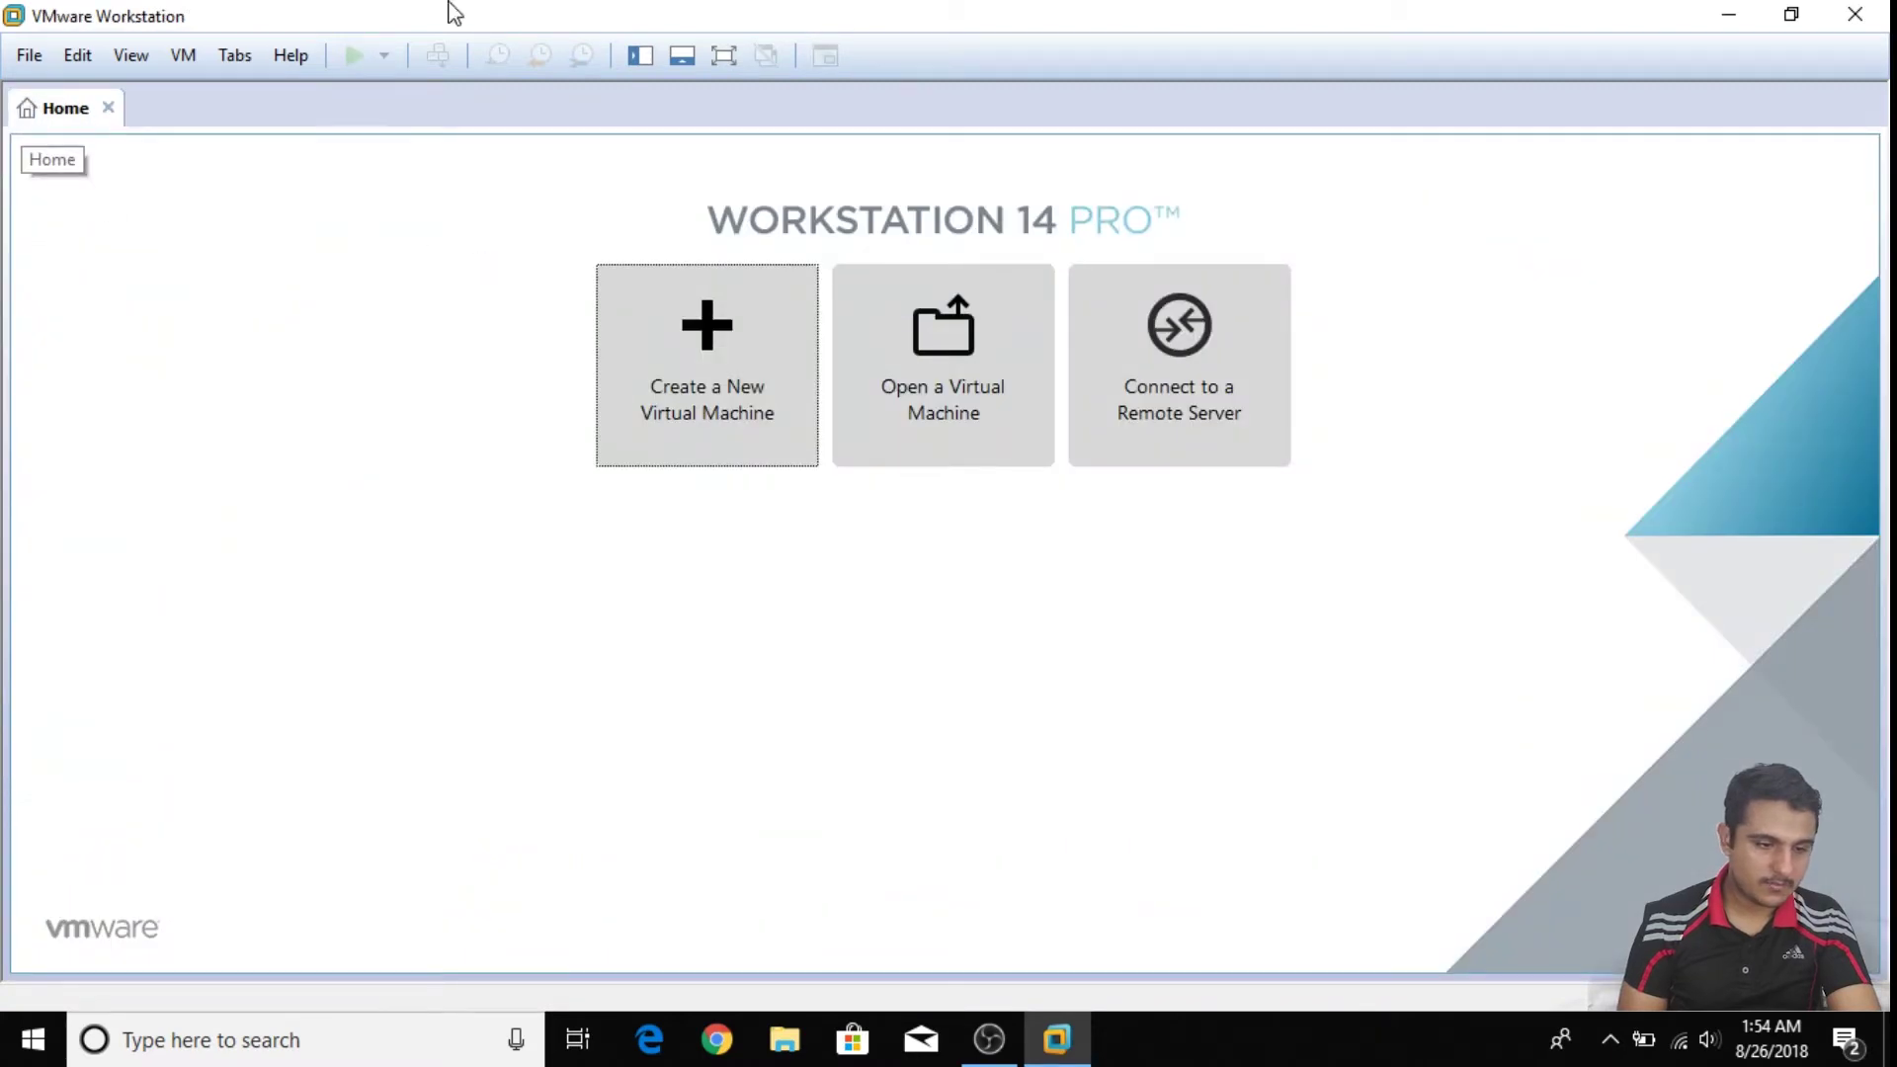
Show the library and open the Ubuntu 64-bit (3) and Windows 7 x64 virtual machines from it
click(641, 55)
click(641, 55)
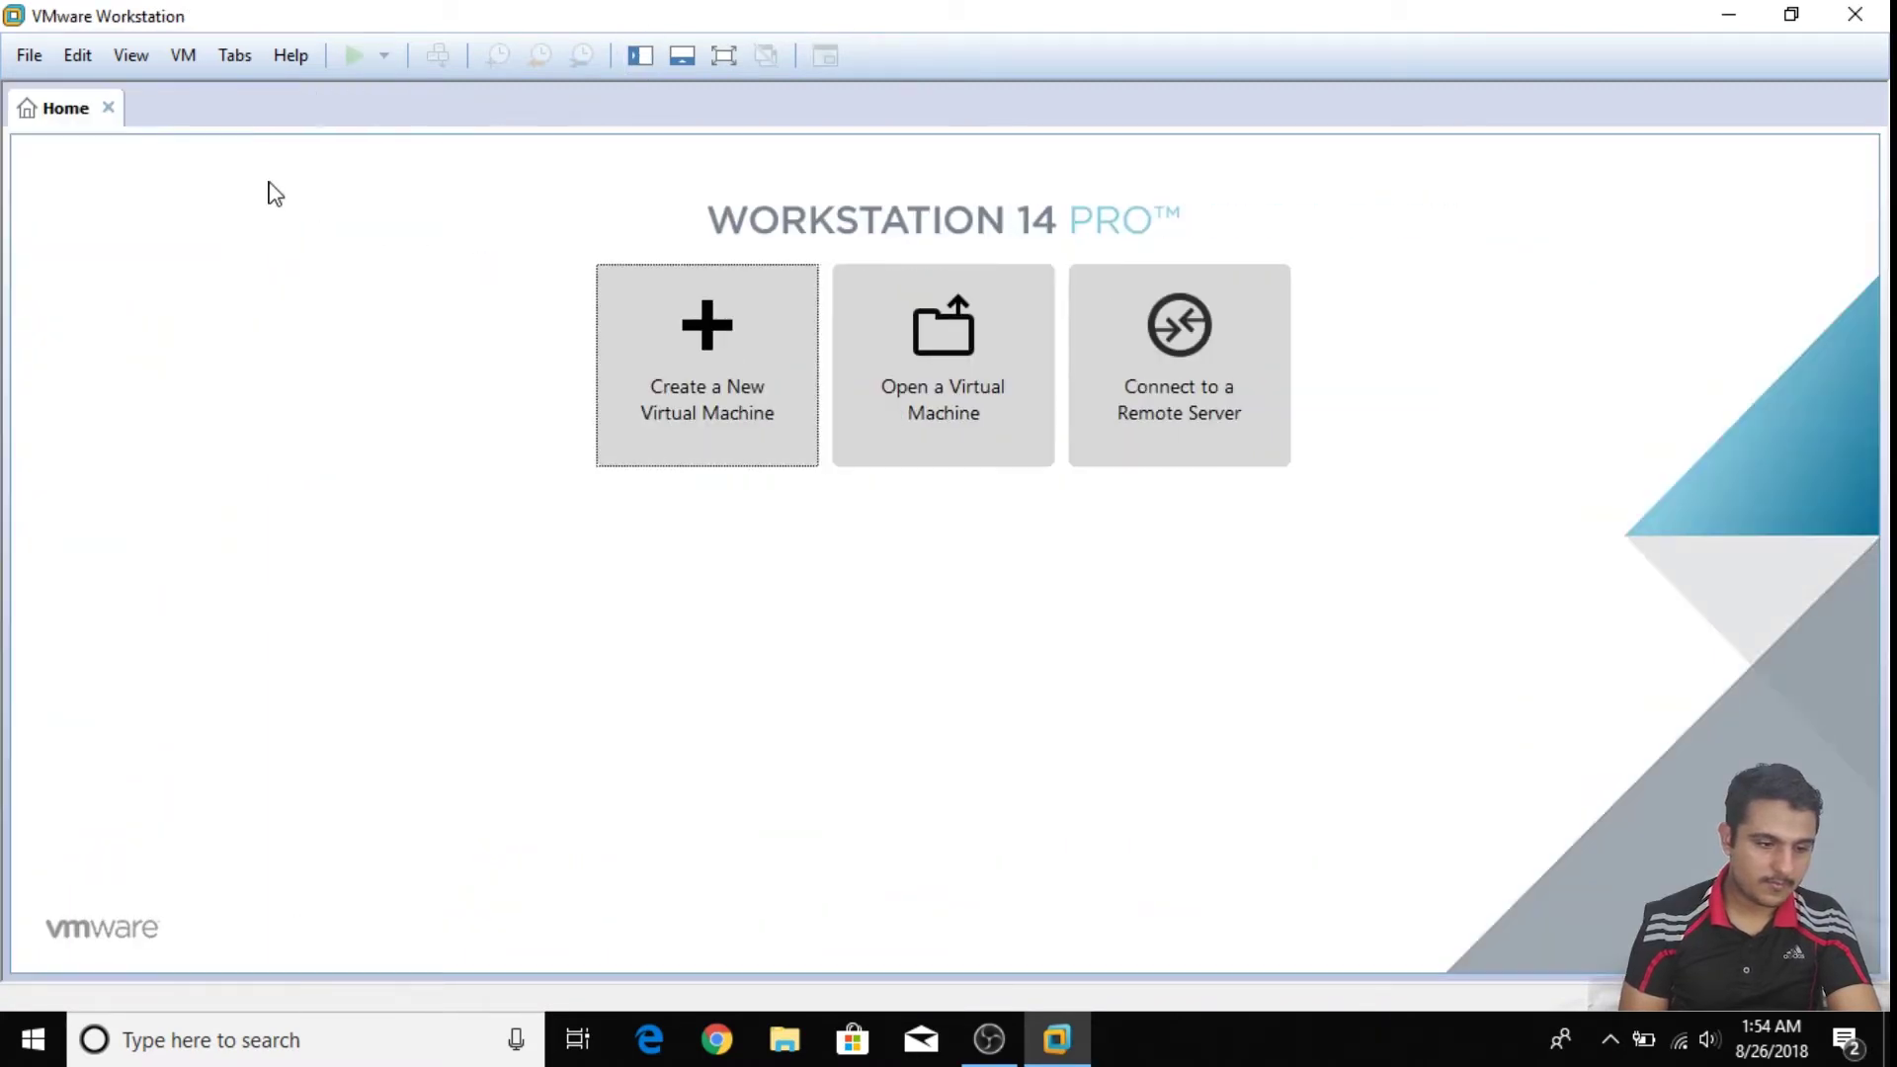
click(640, 55)
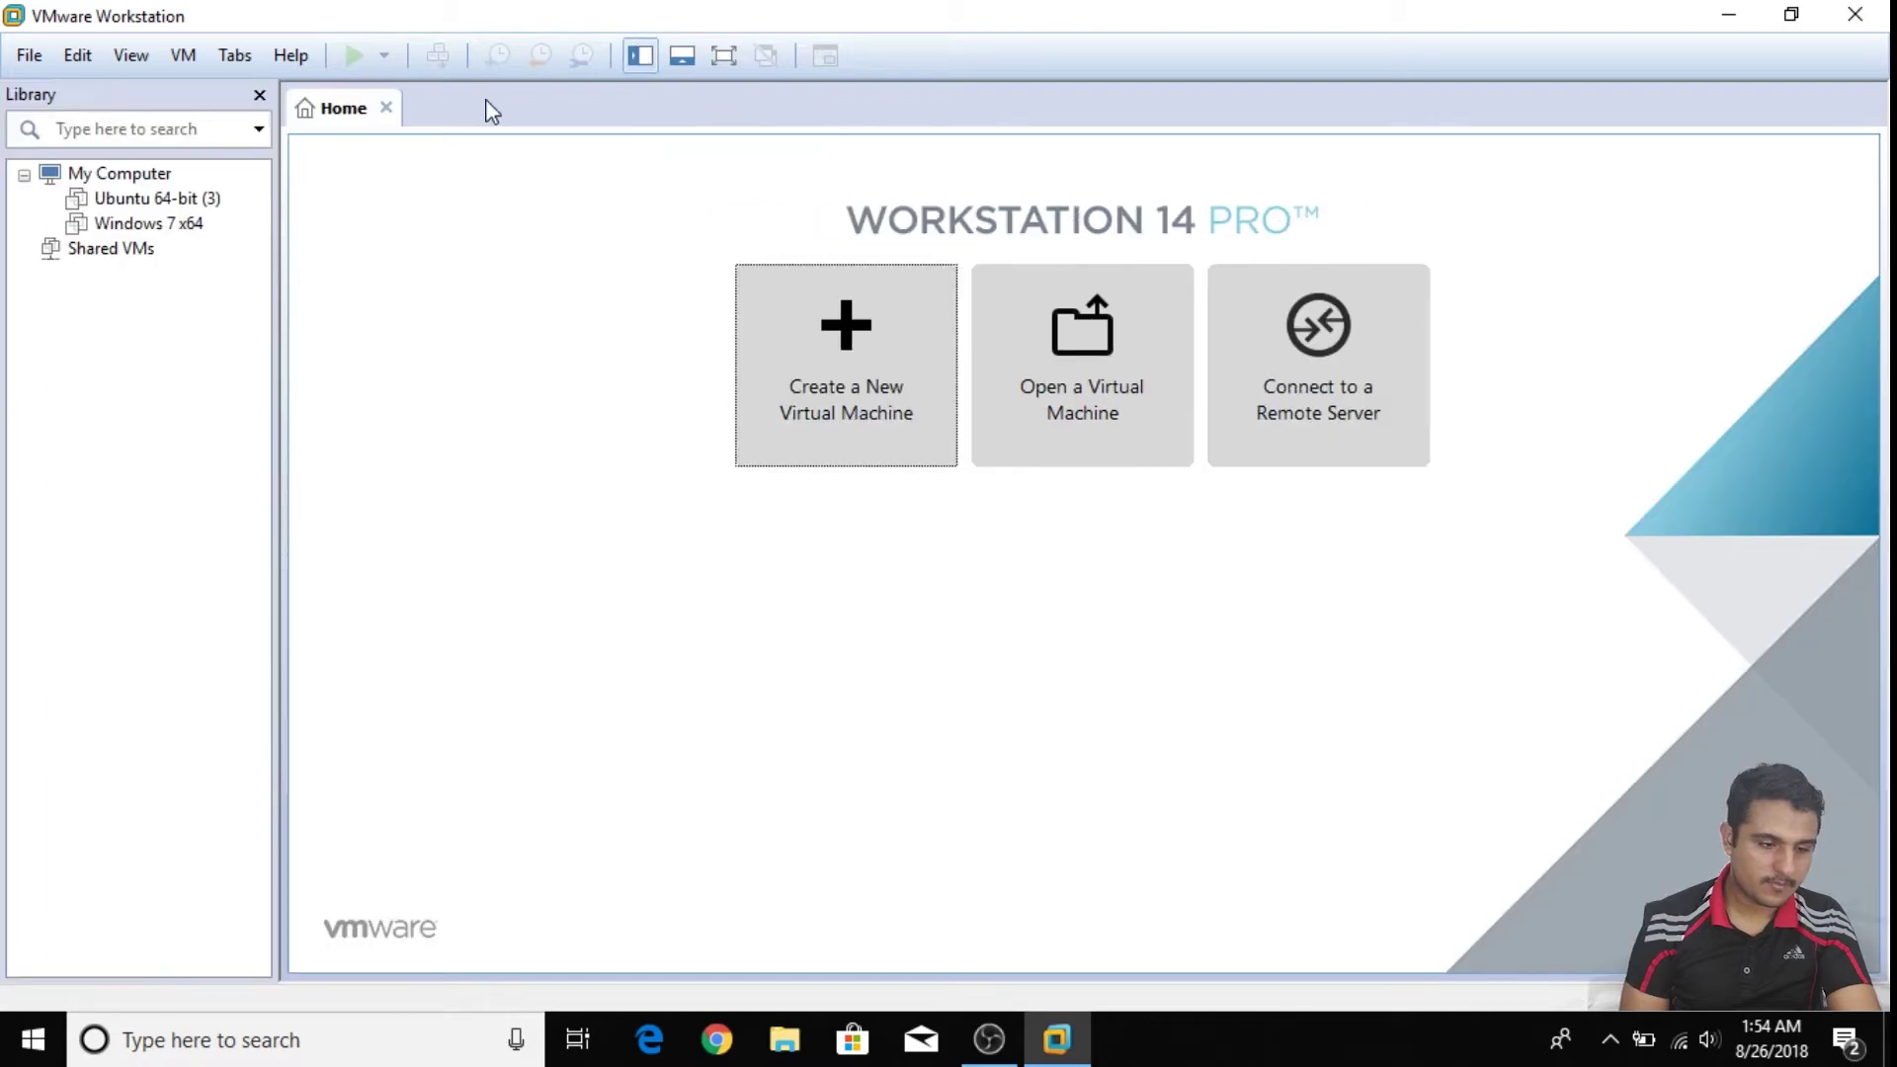
click(163, 203)
click(187, 225)
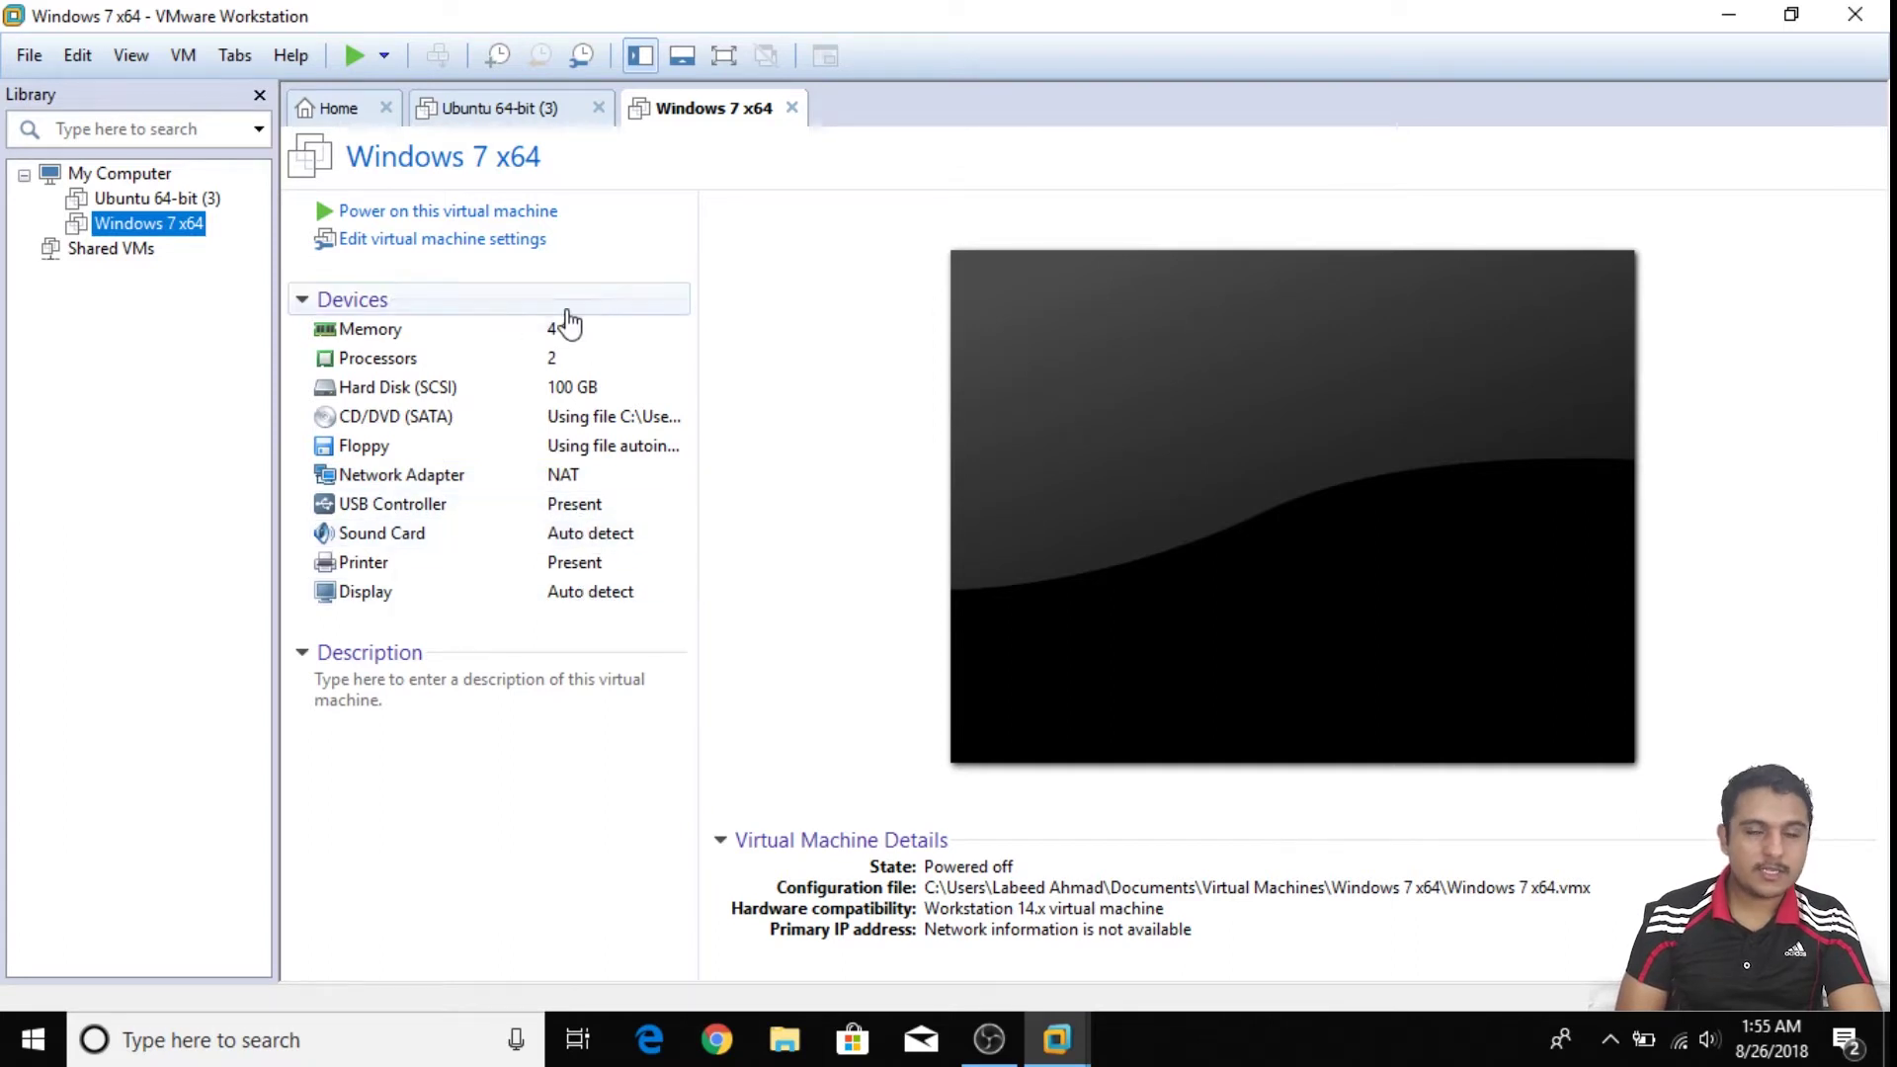
Open the settings of the Windows 7 x64 machine and review its hard disk, processors and network adapter
click(501, 258)
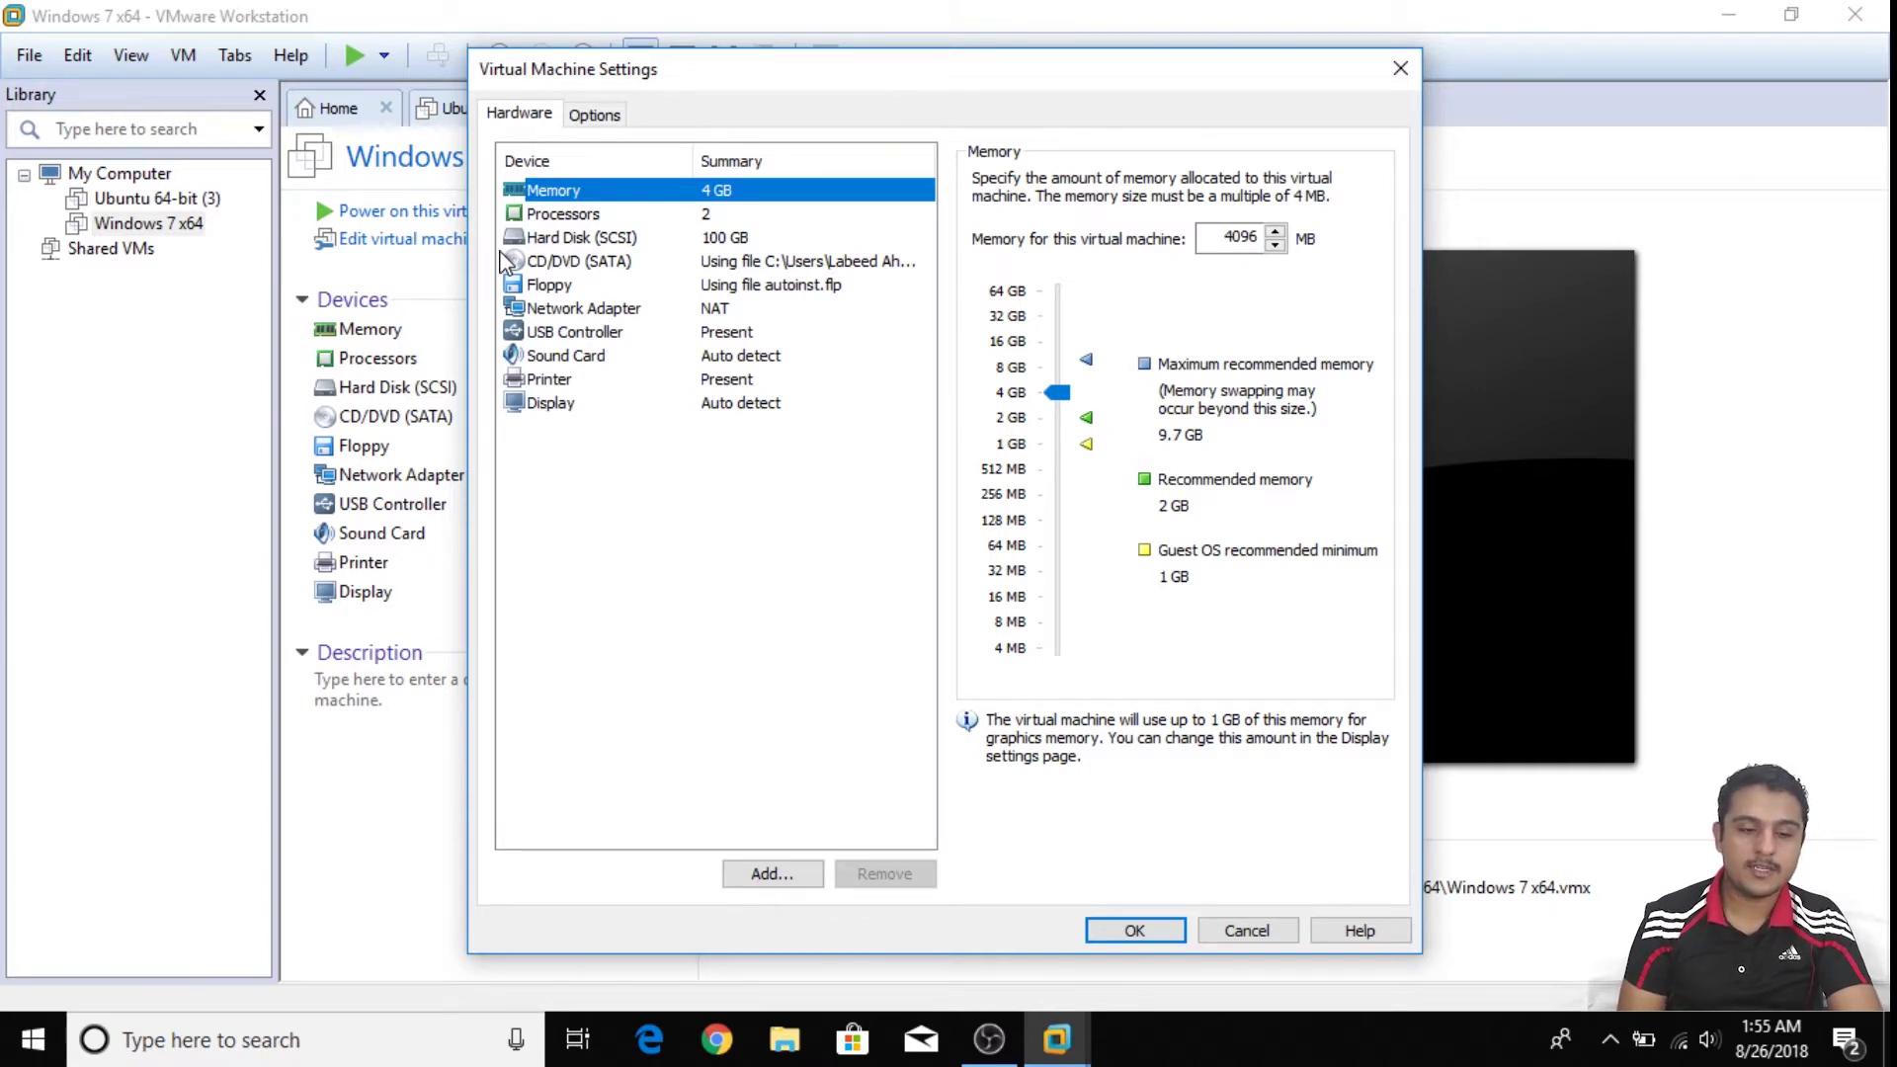
click(640, 238)
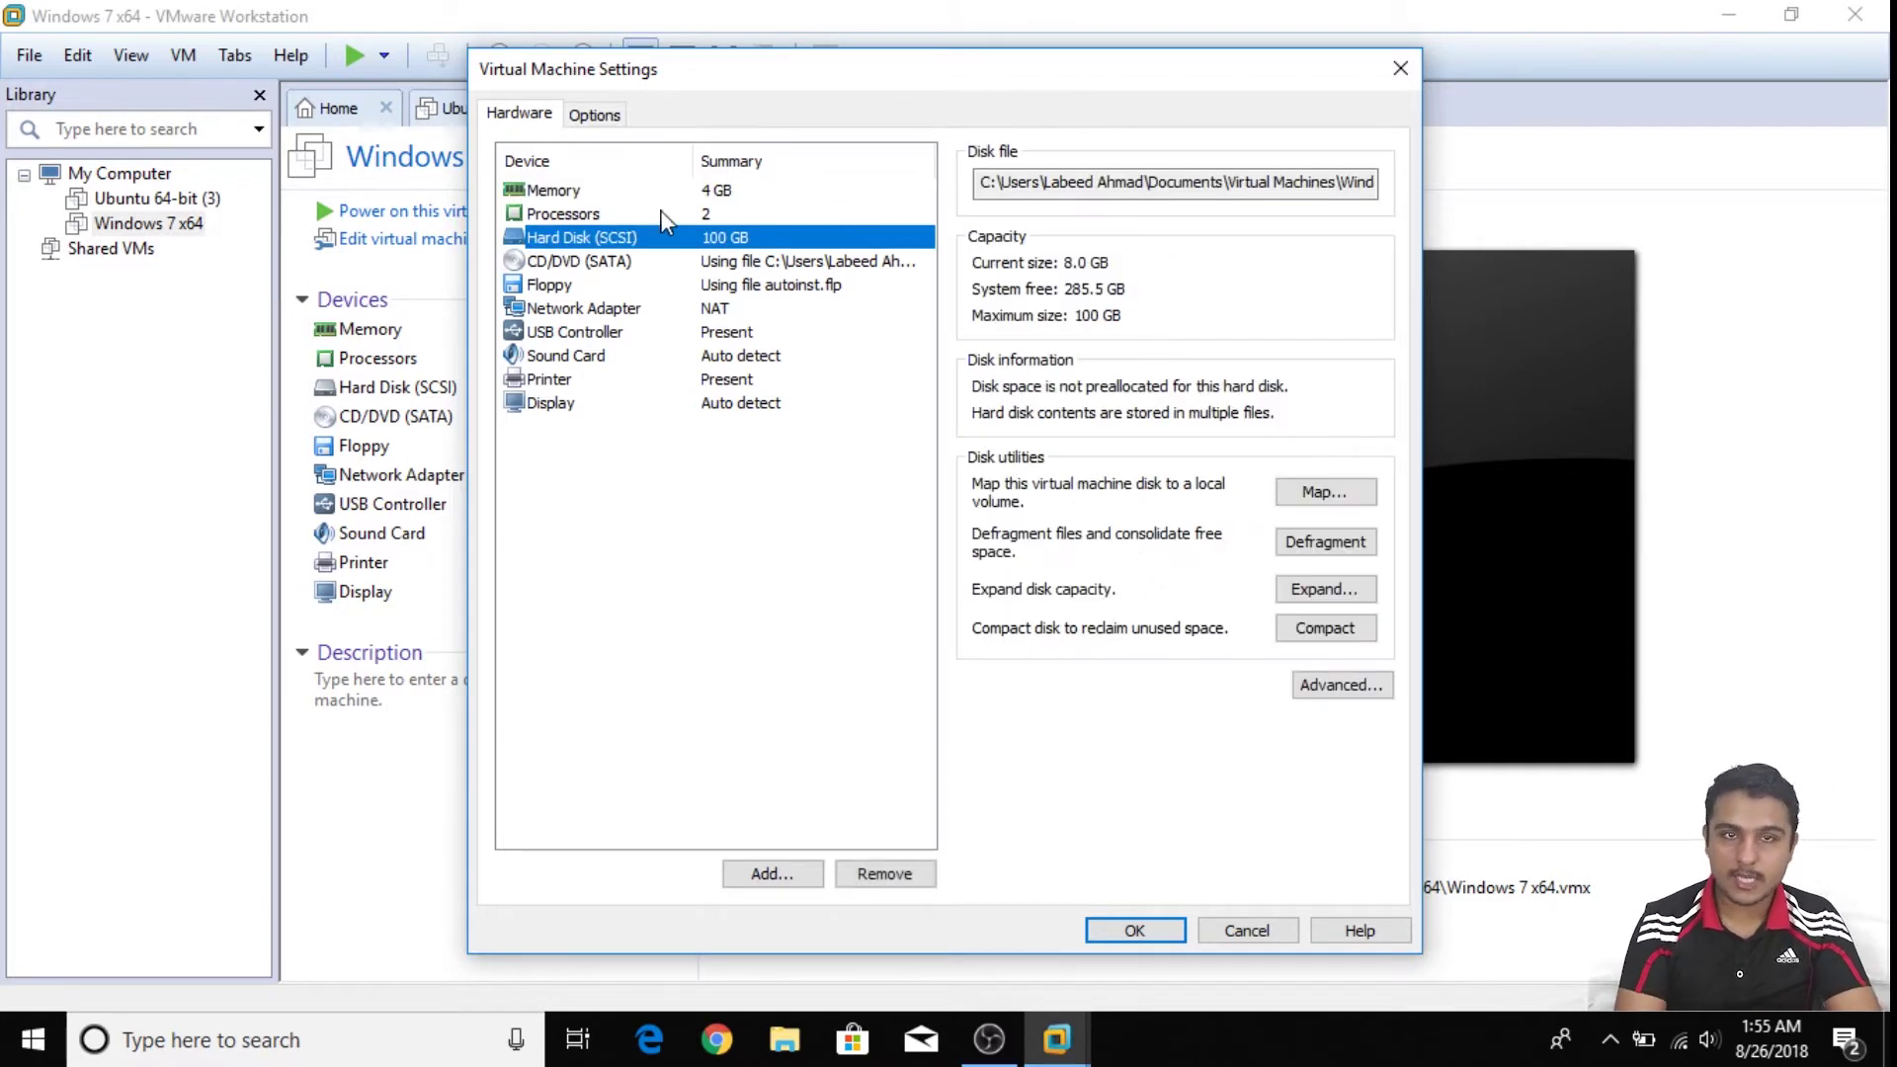
click(662, 216)
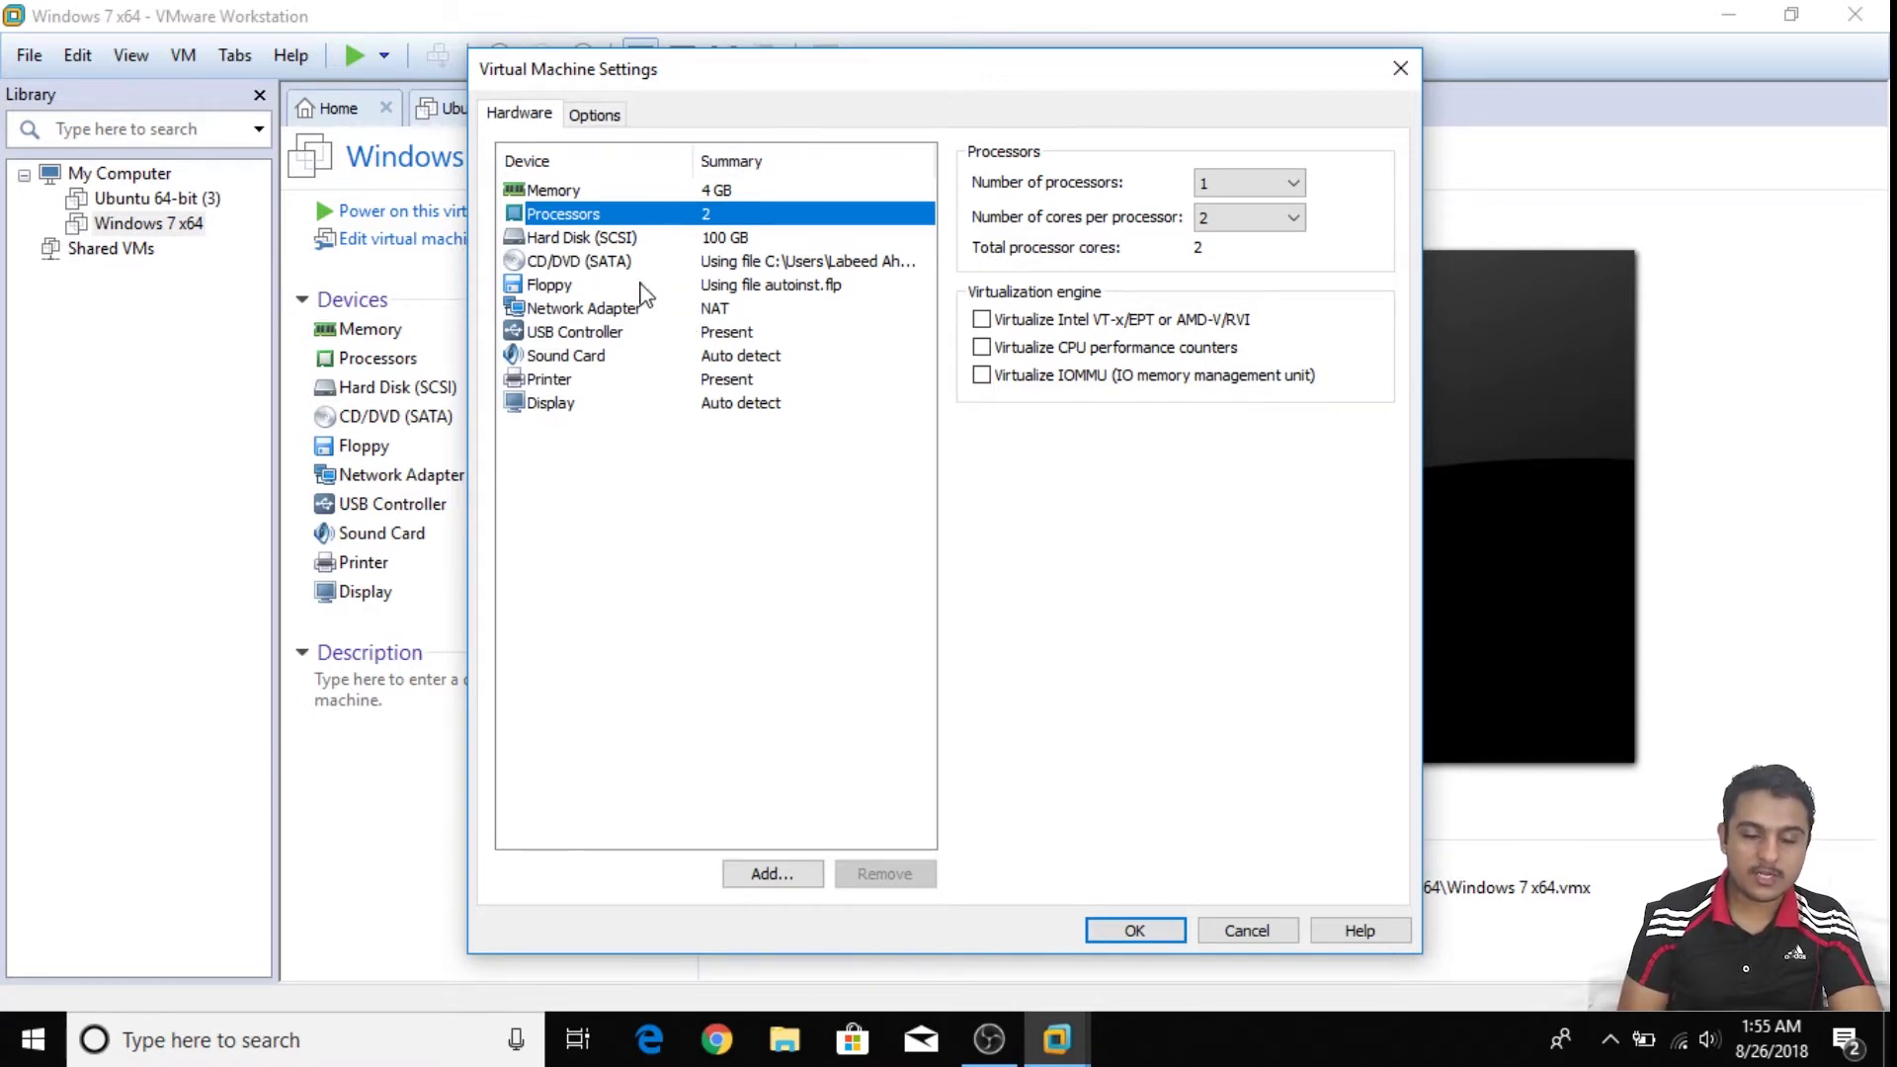
click(614, 312)
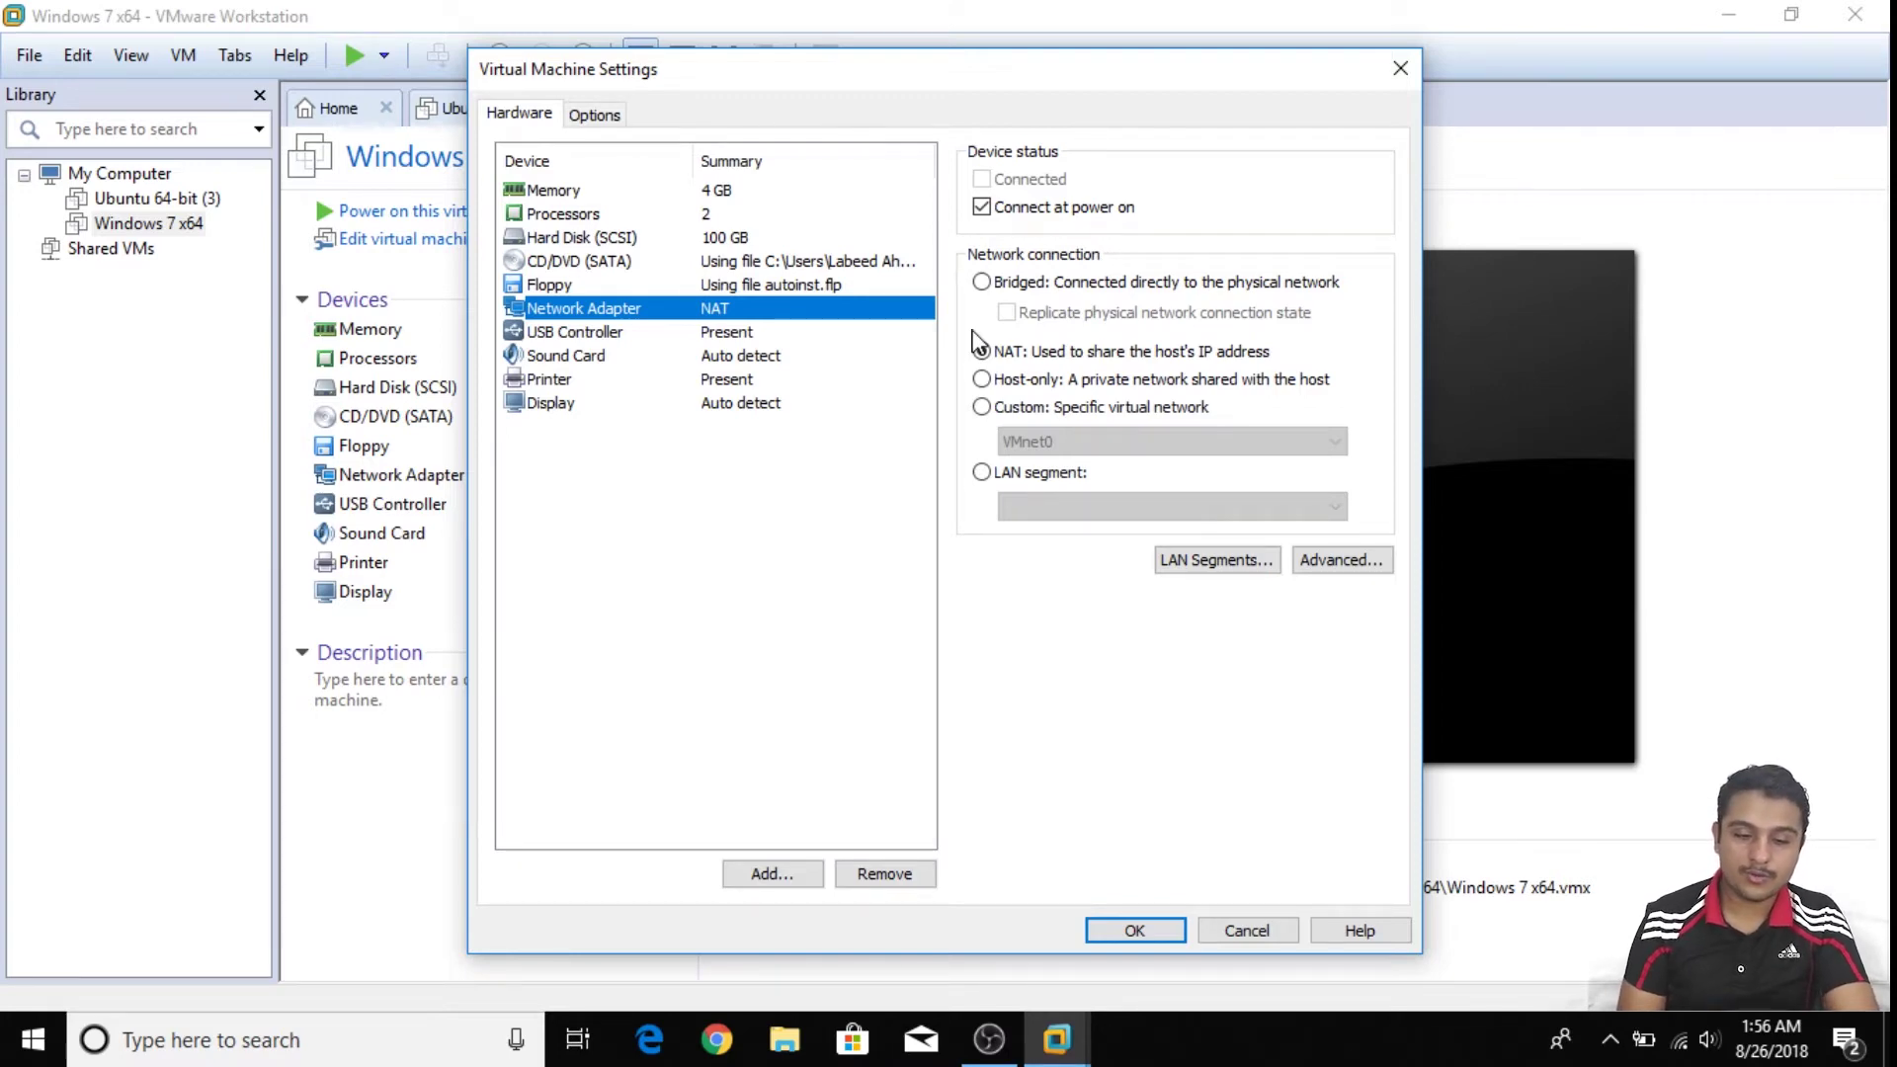
Try the custom virtual network and LAN segment options for the network adapter, and look through the available VMnet networks
click(982, 409)
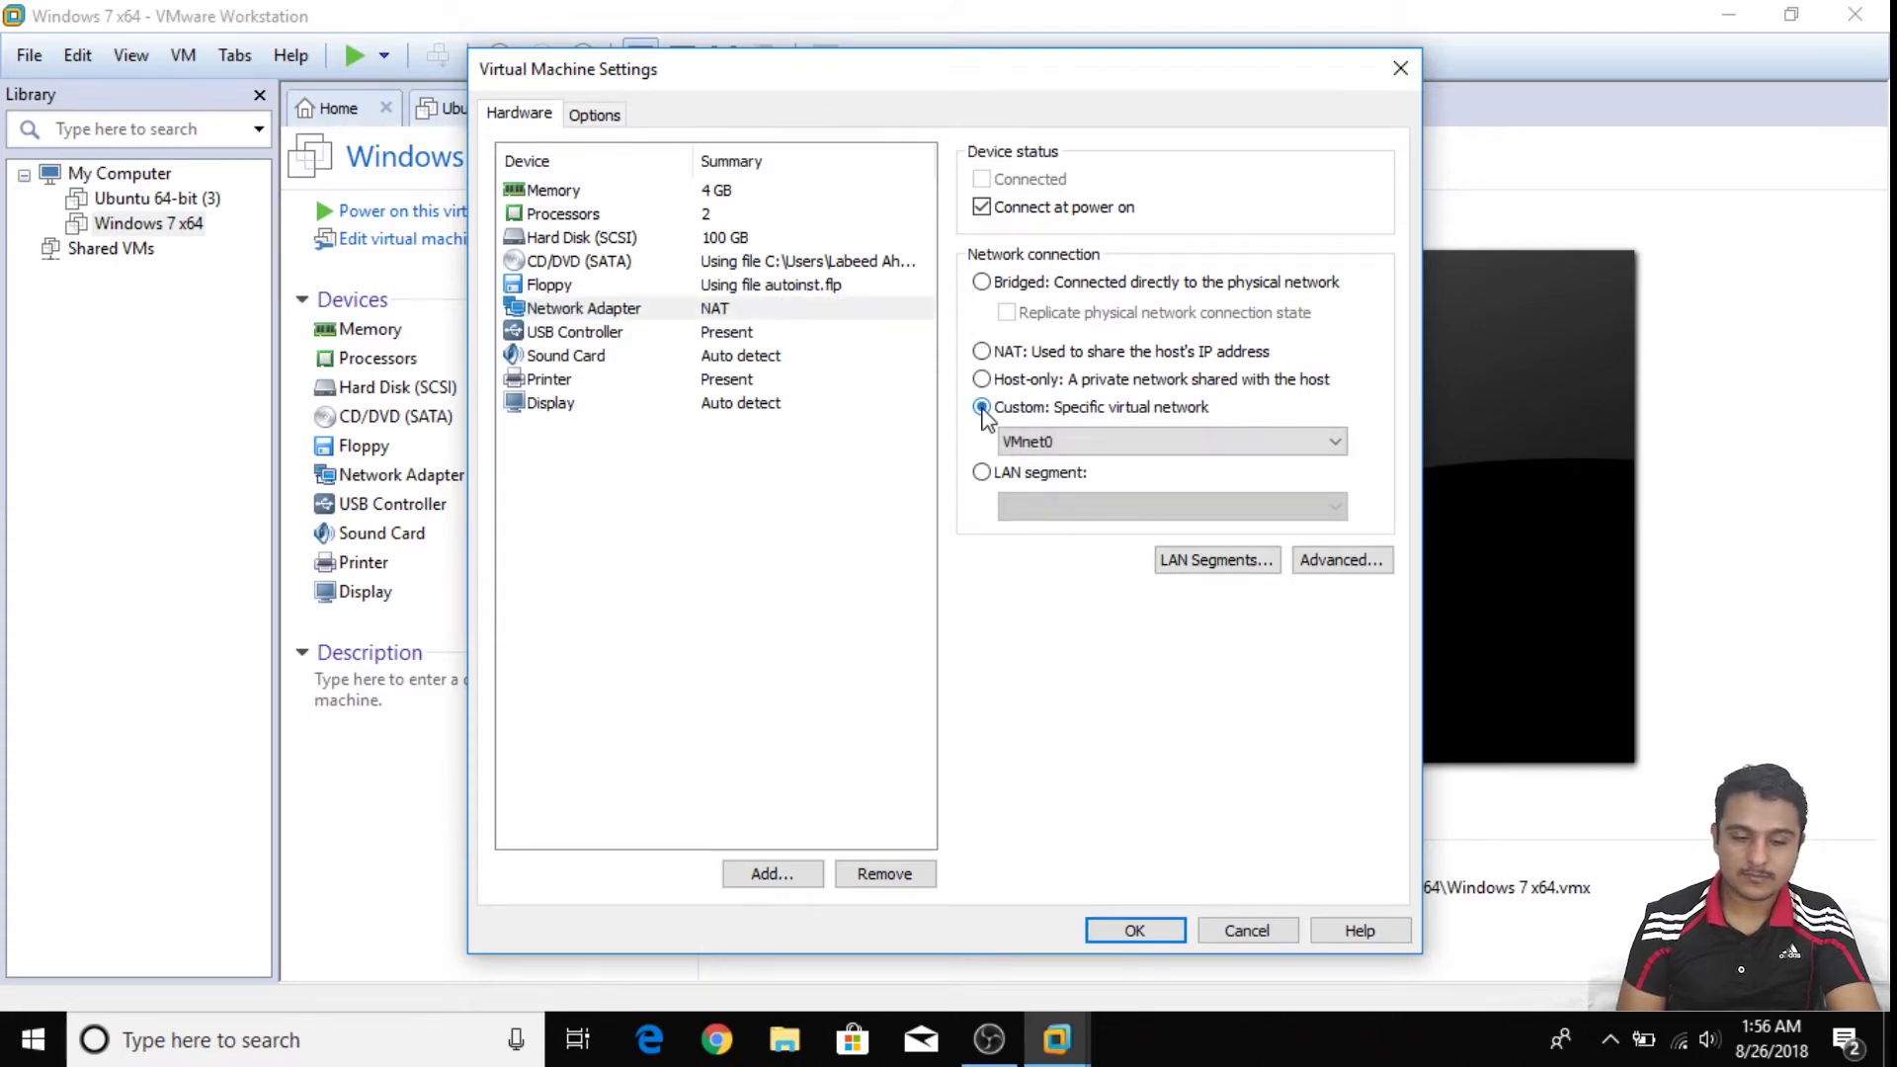
click(1082, 440)
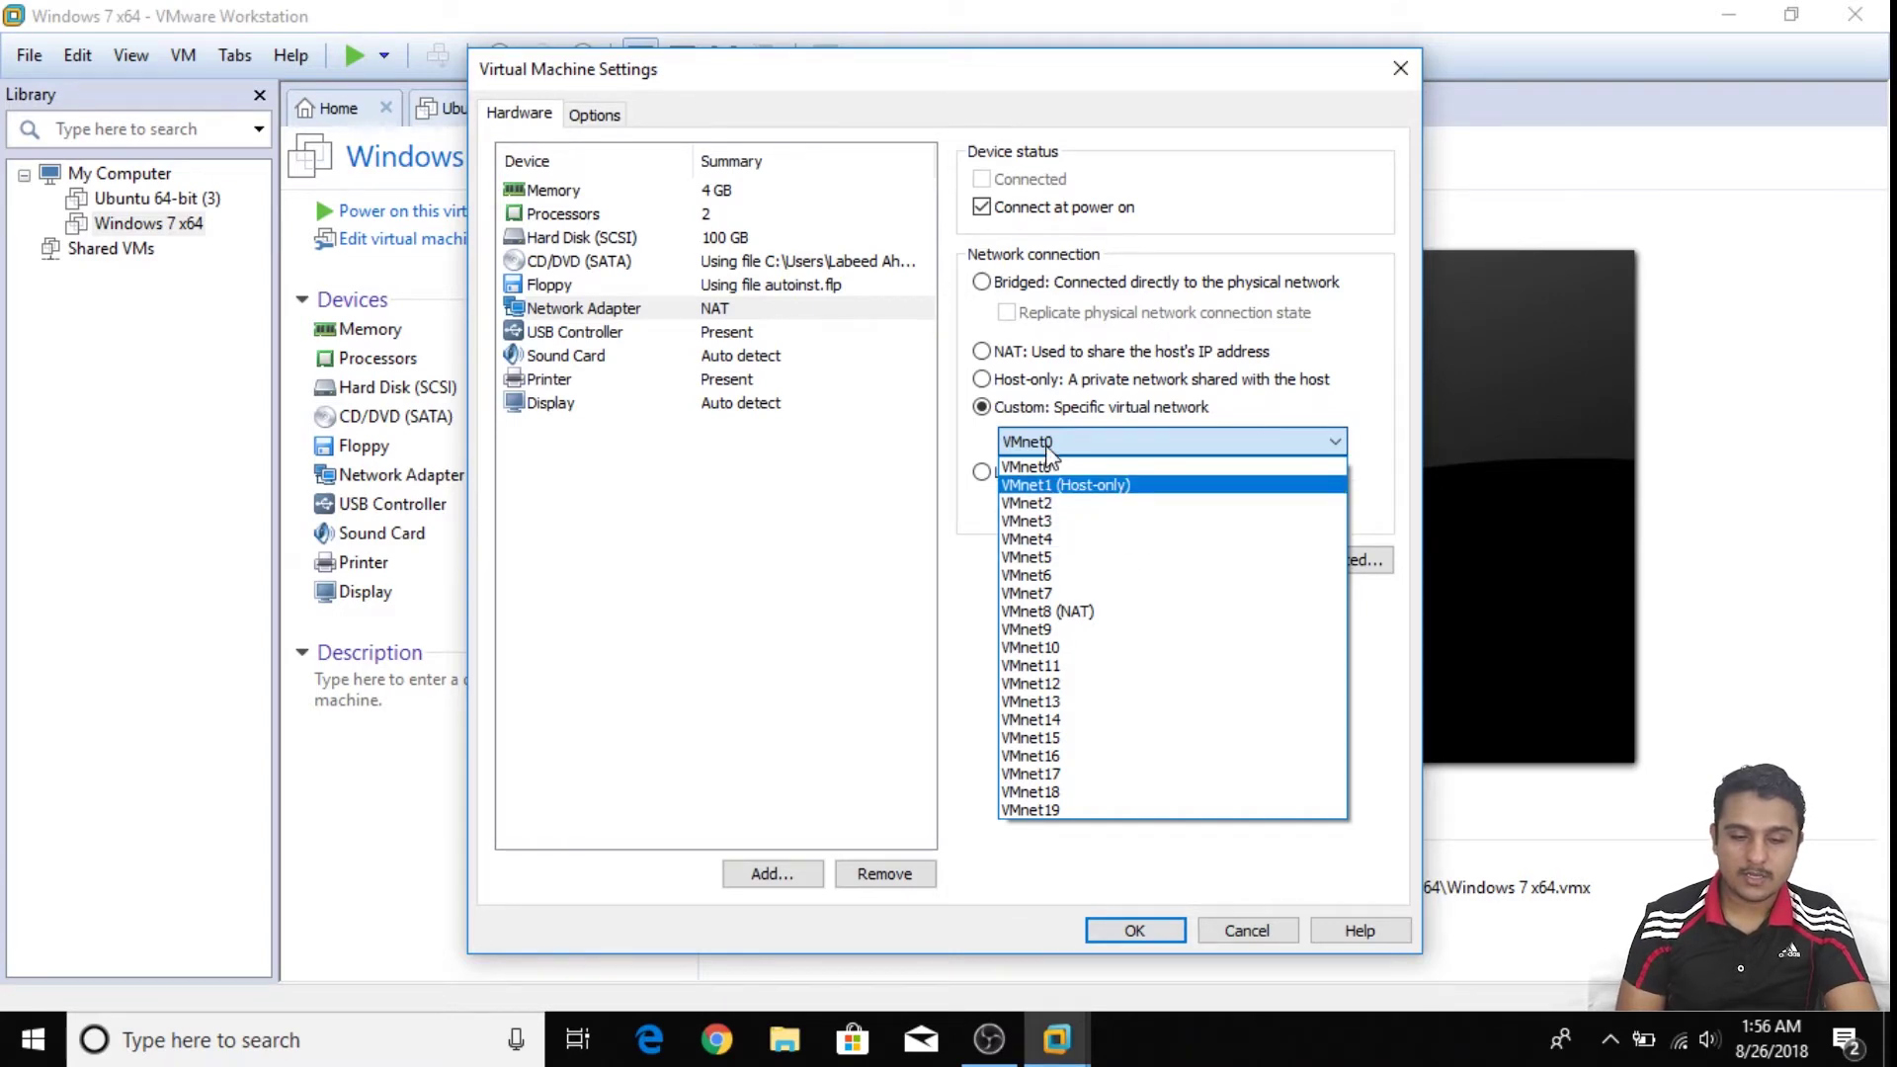
click(980, 473)
click(981, 472)
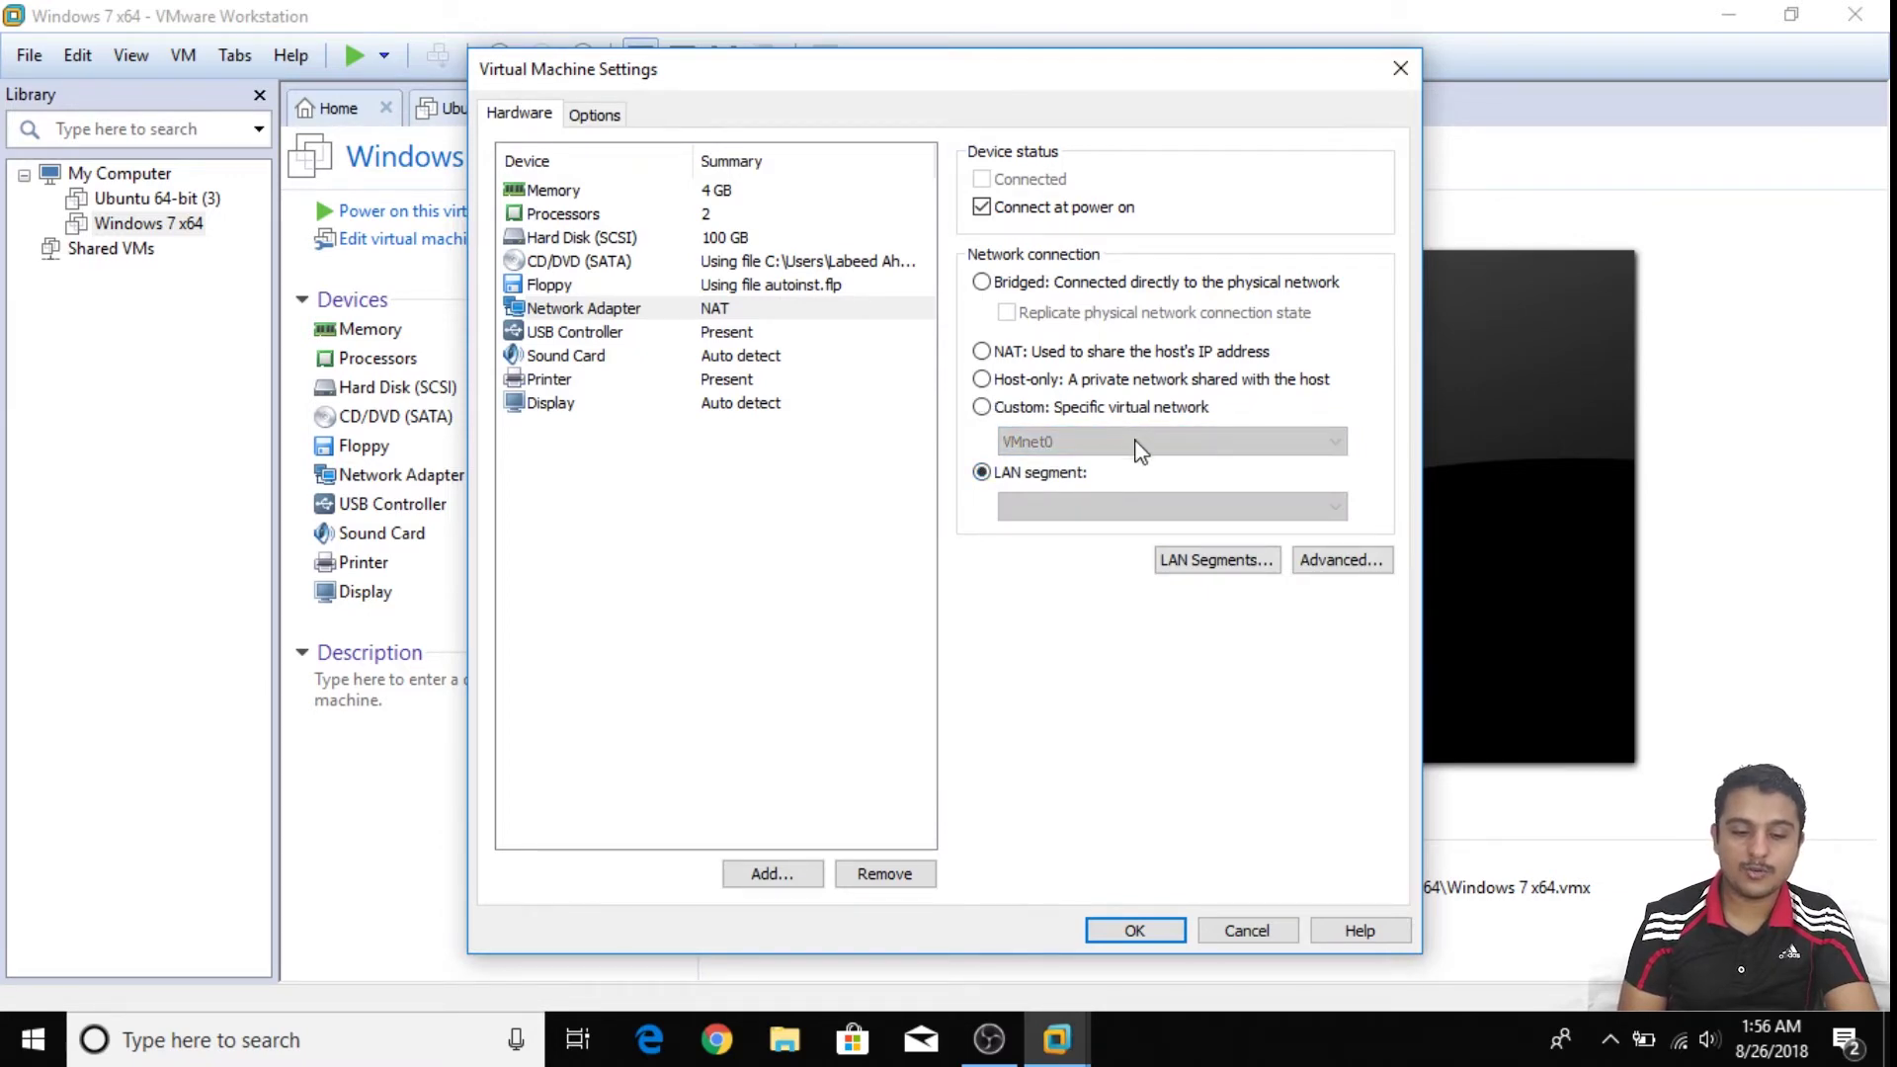
click(985, 407)
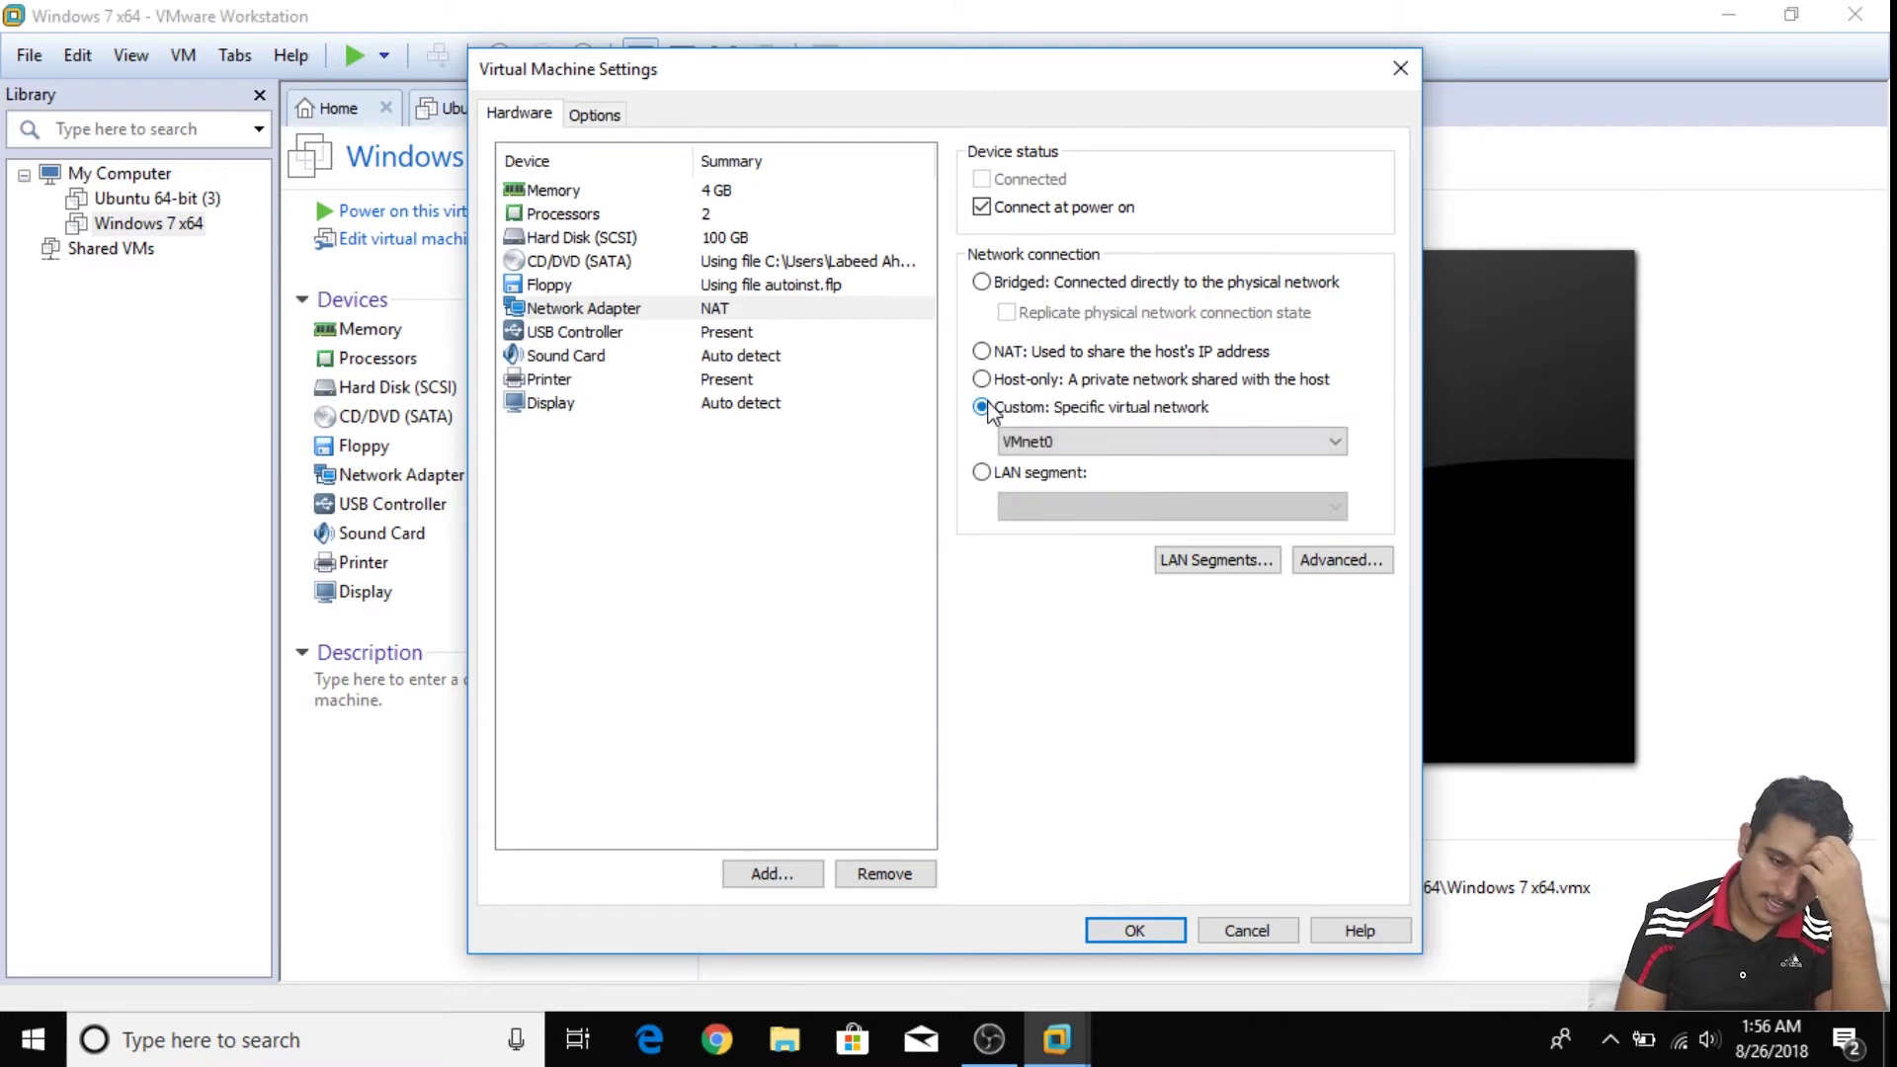
Switch the network adapter to a LAN segment connection and add a global LAN segment named Test
click(981, 472)
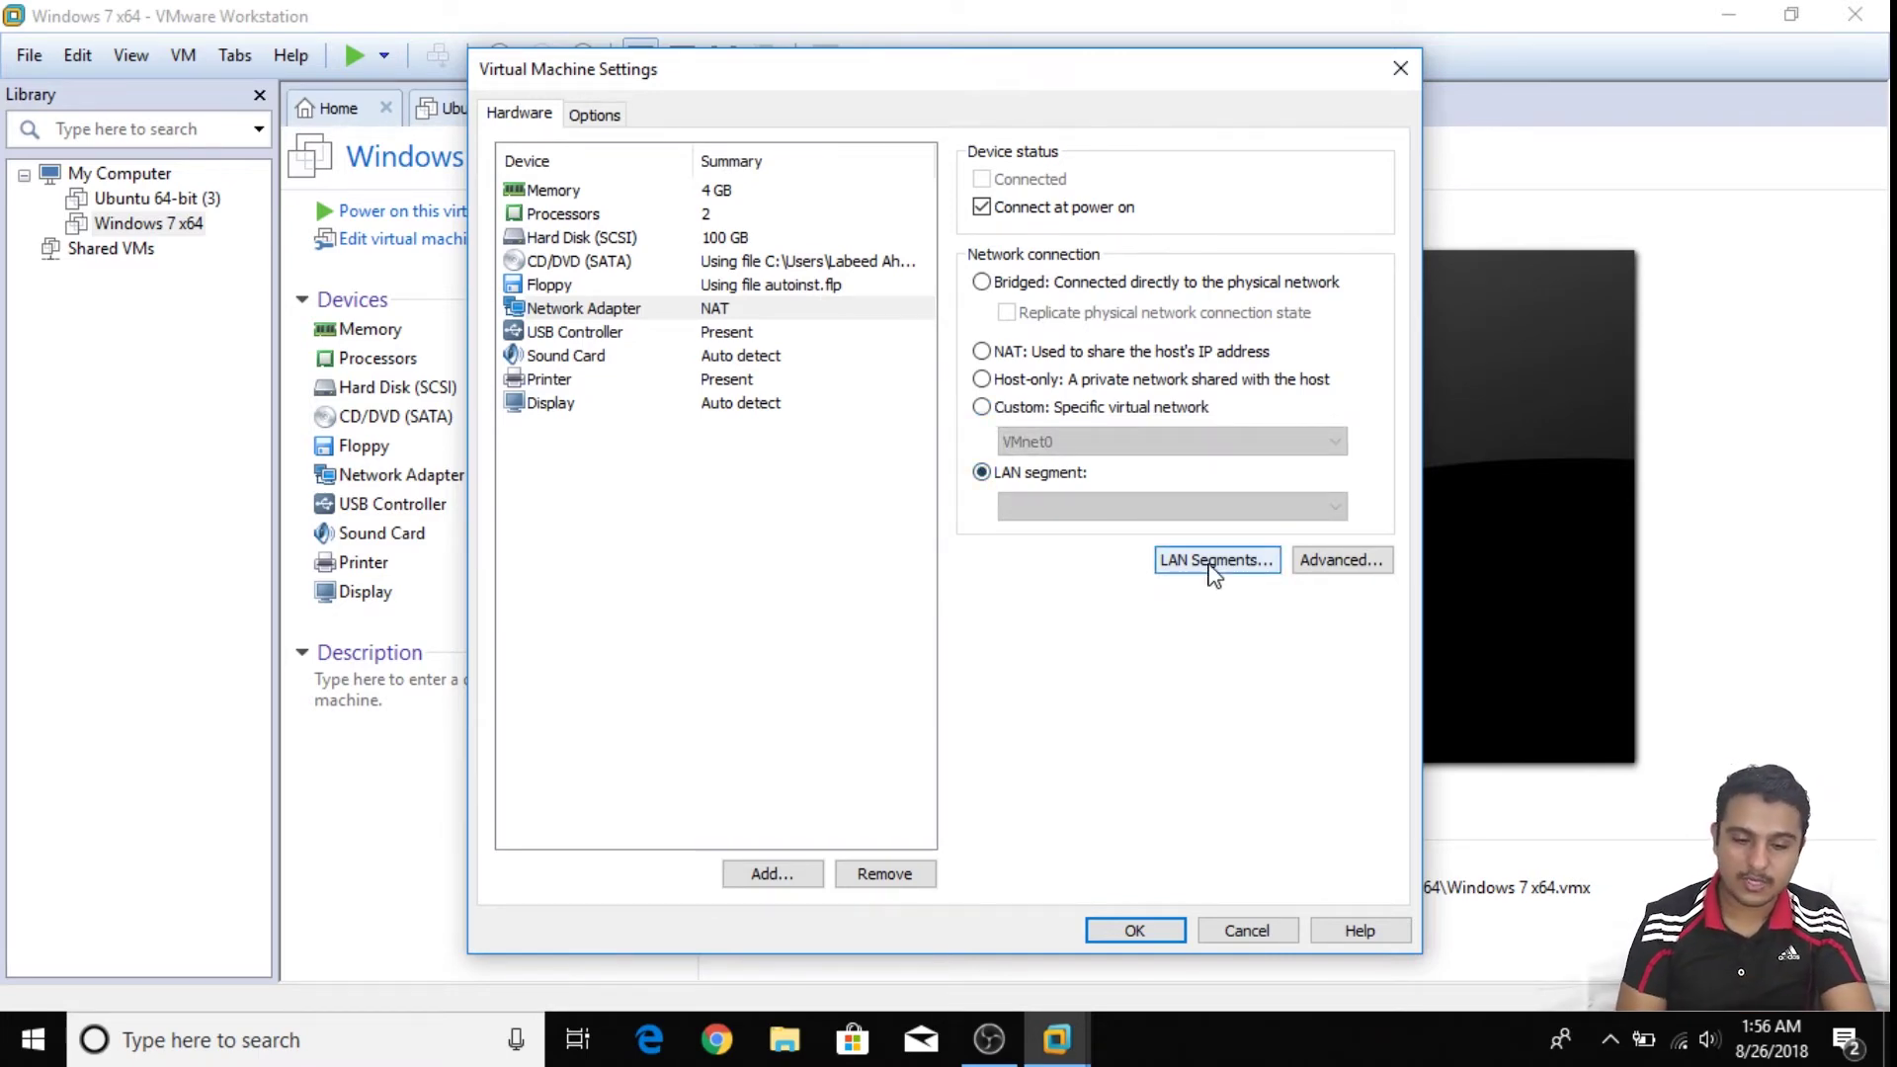
click(1214, 563)
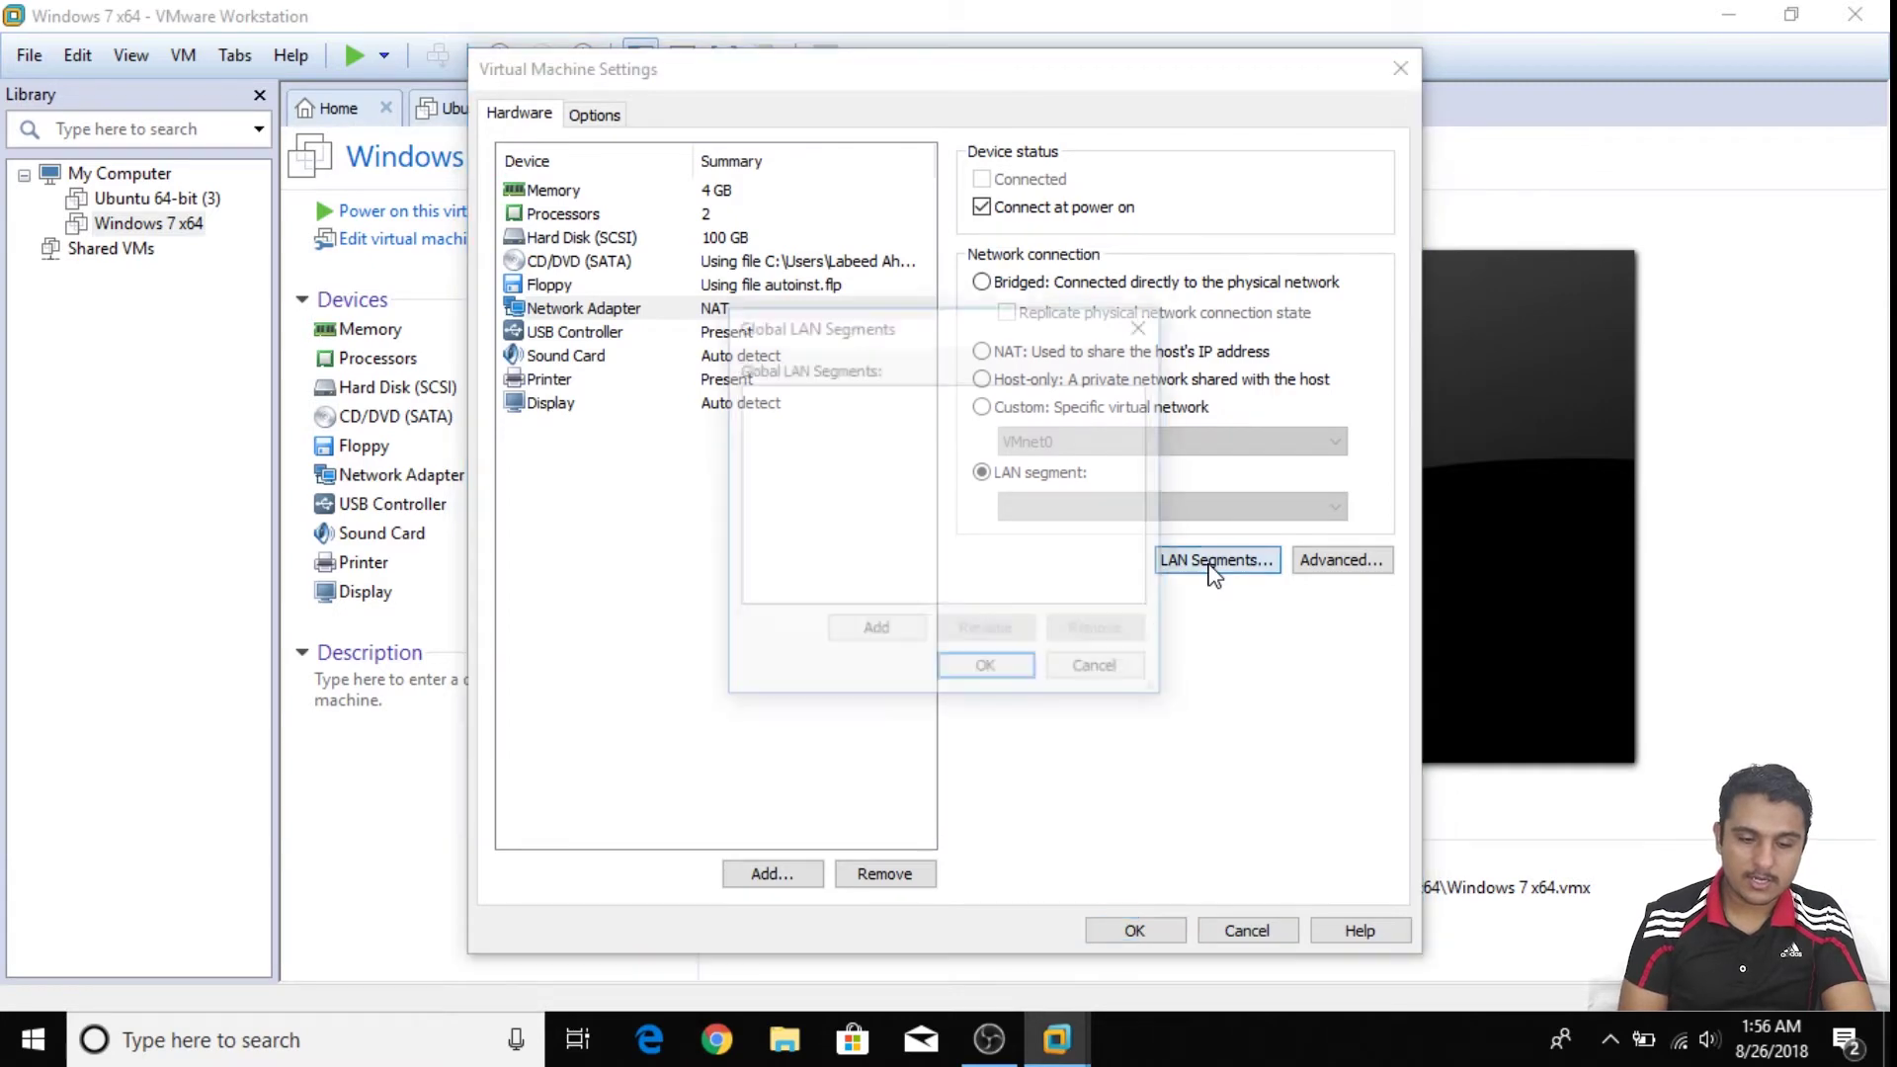
click(892, 632)
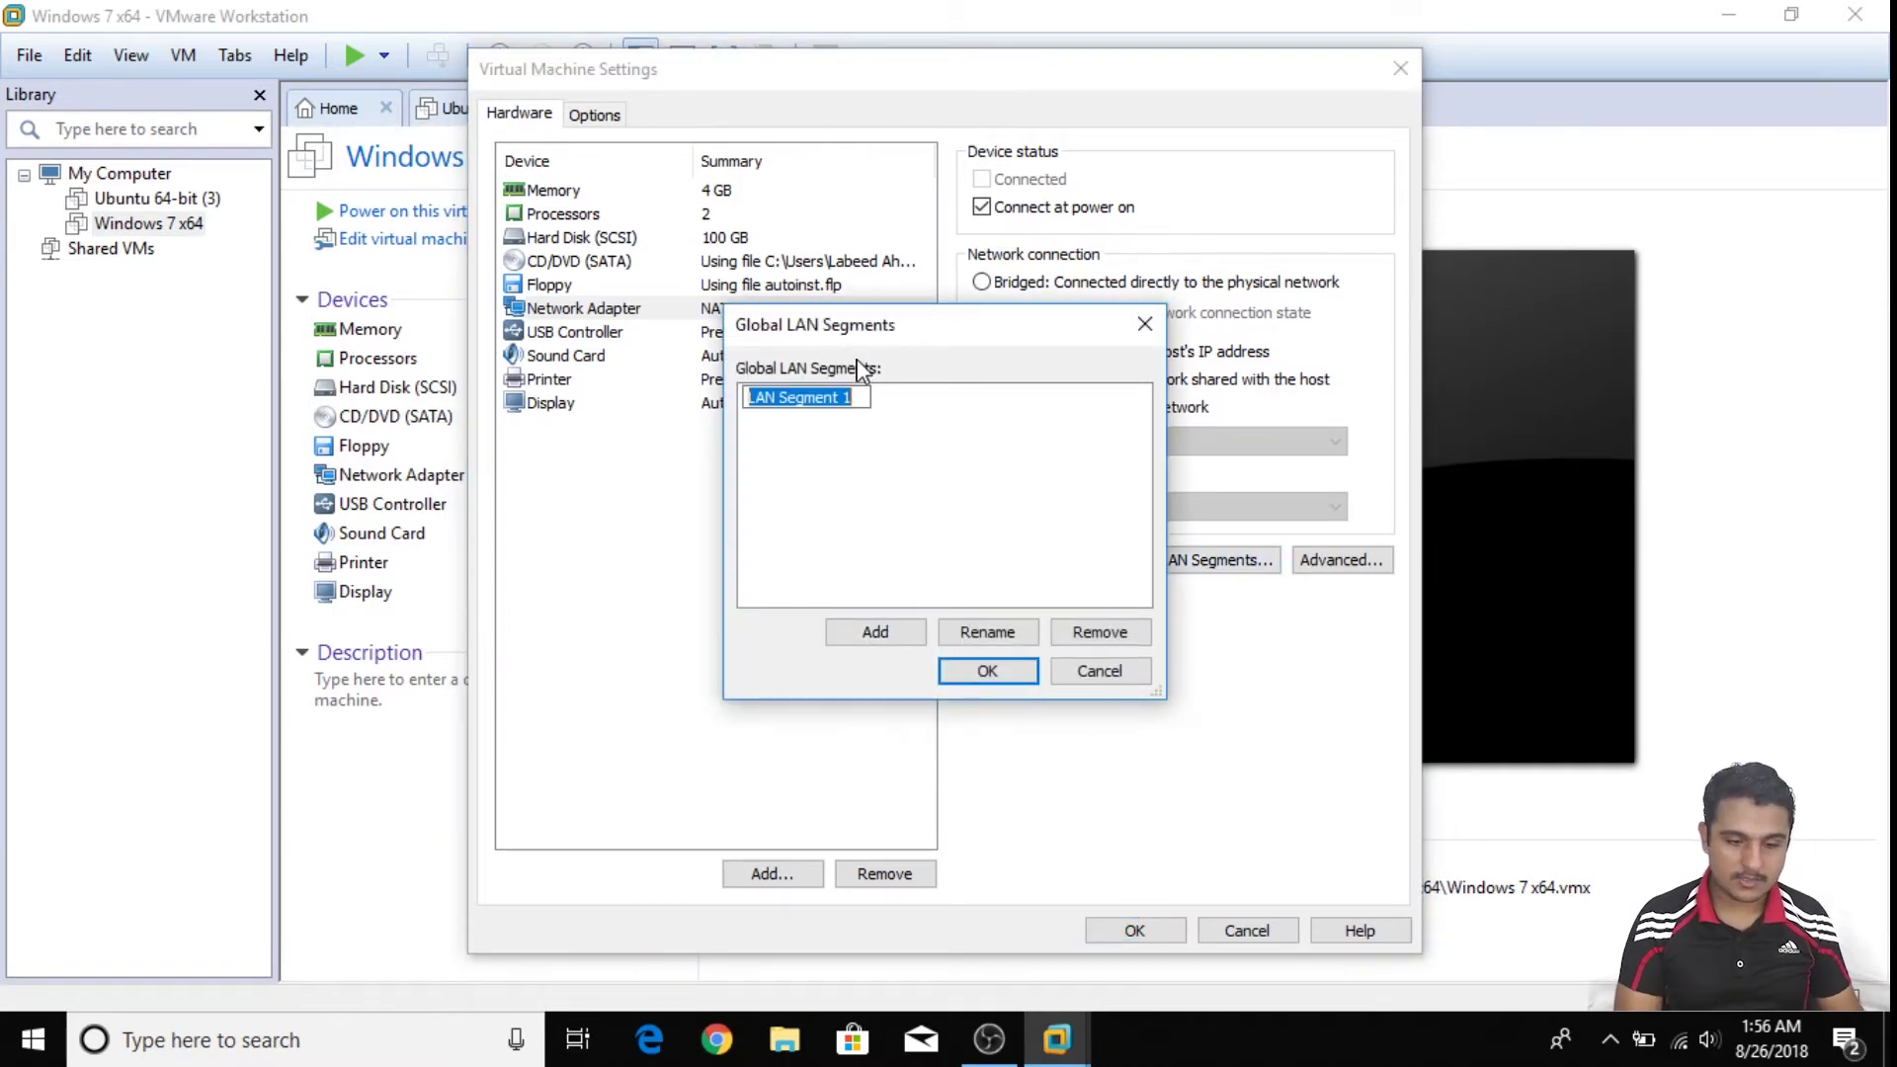
text(Text)
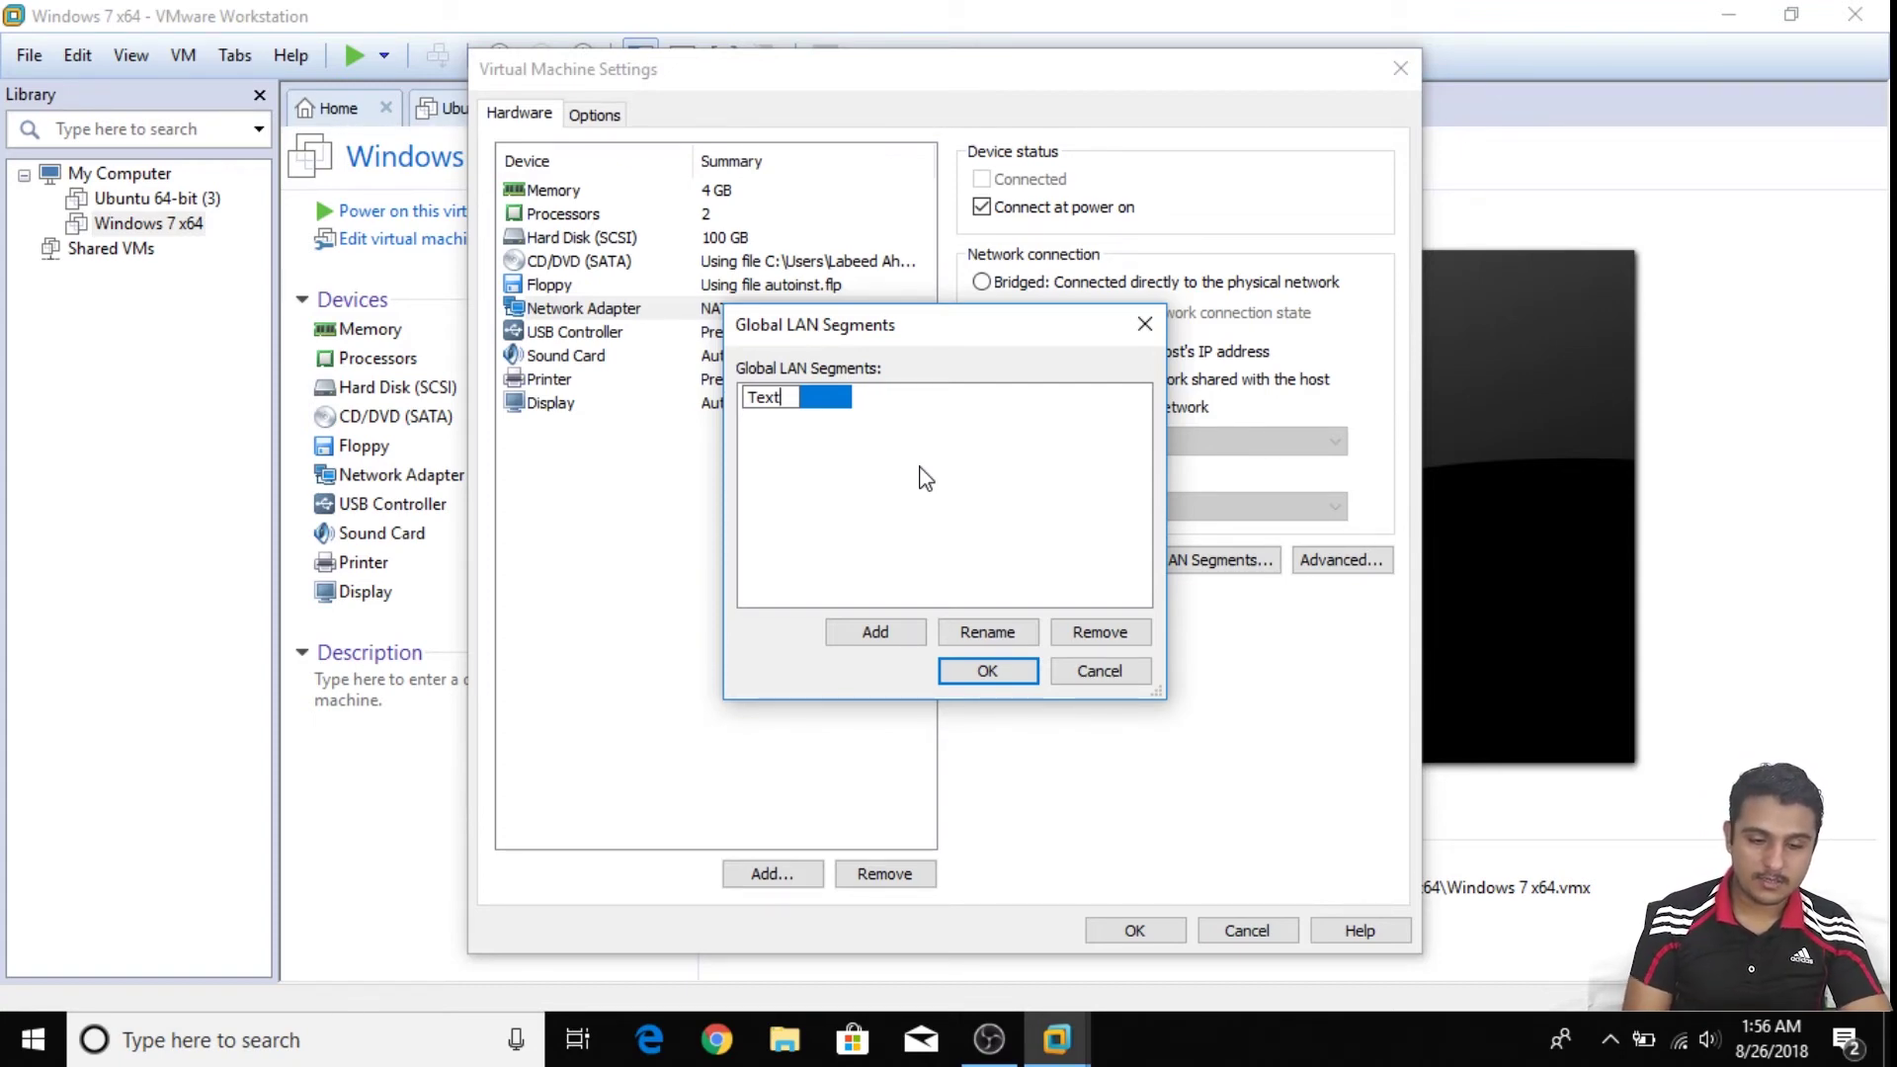
key(BackSpace)
key(BackSpace)
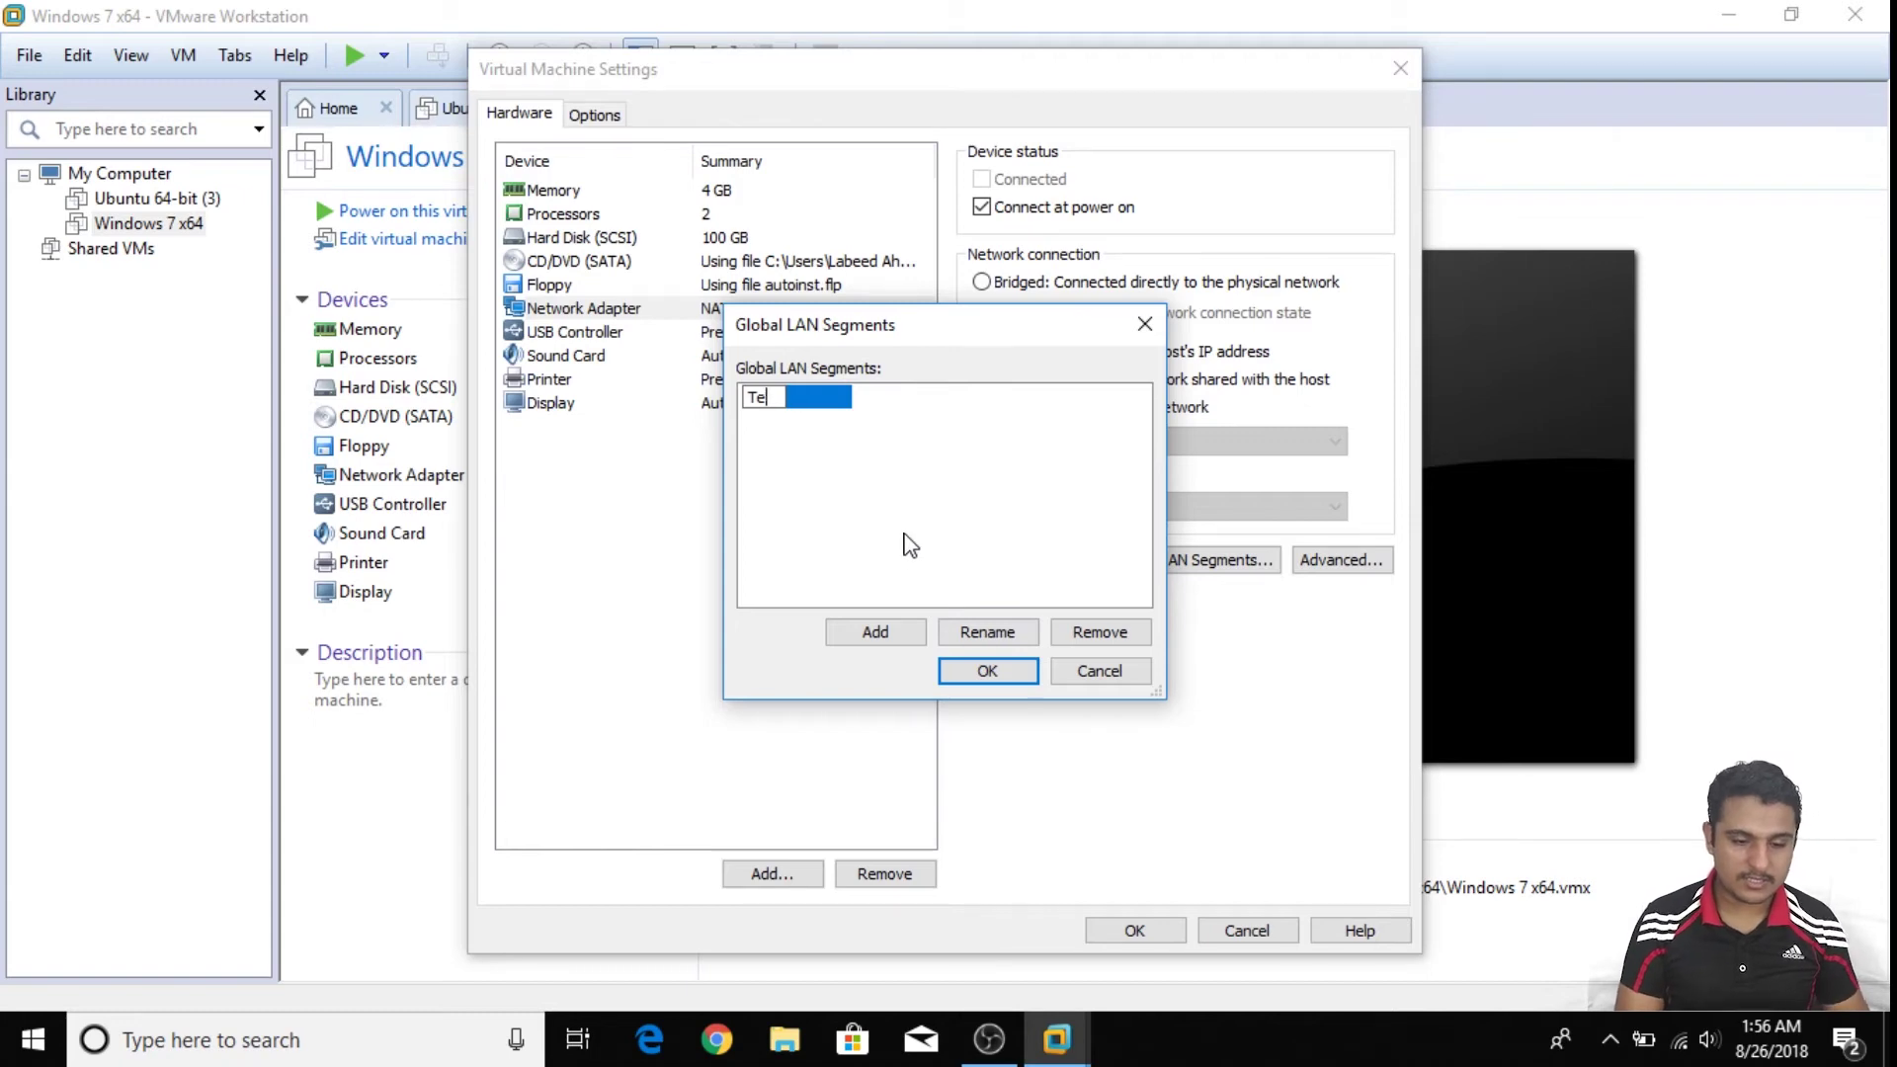
text(st)
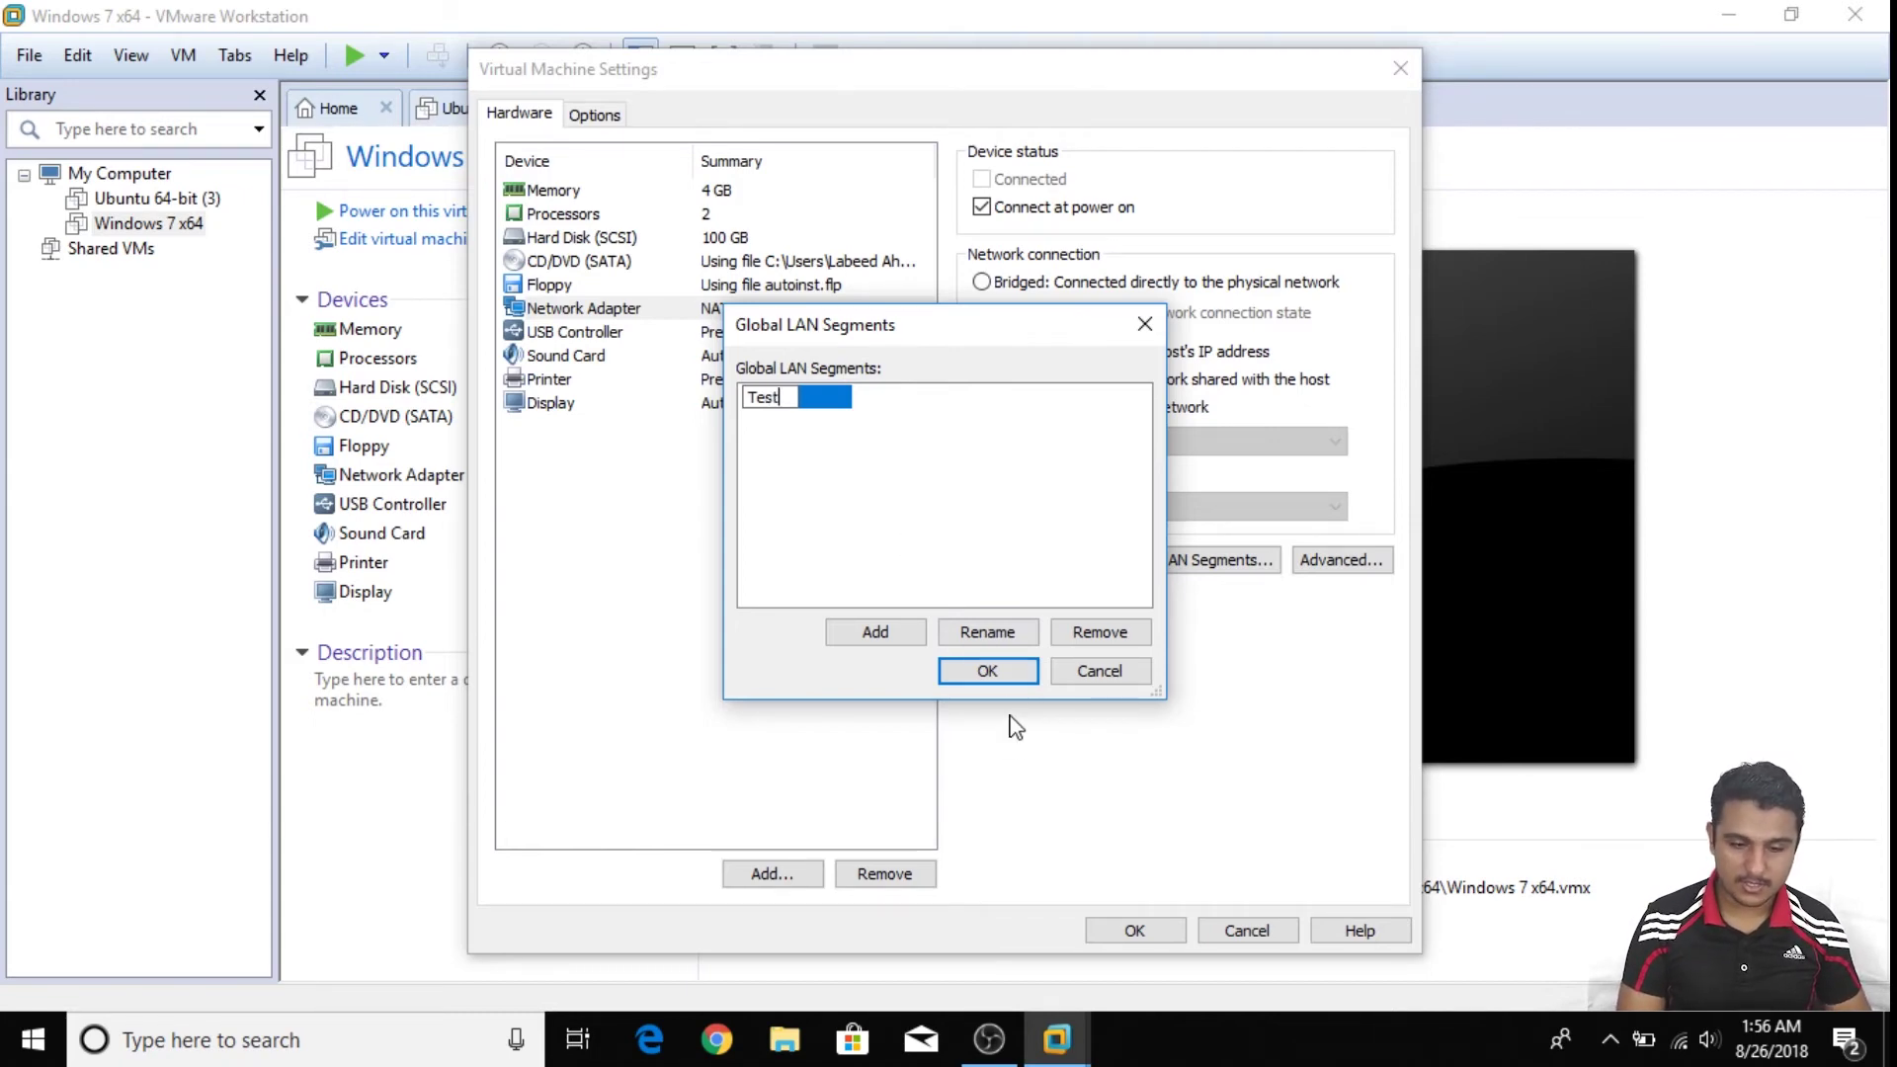
click(988, 670)
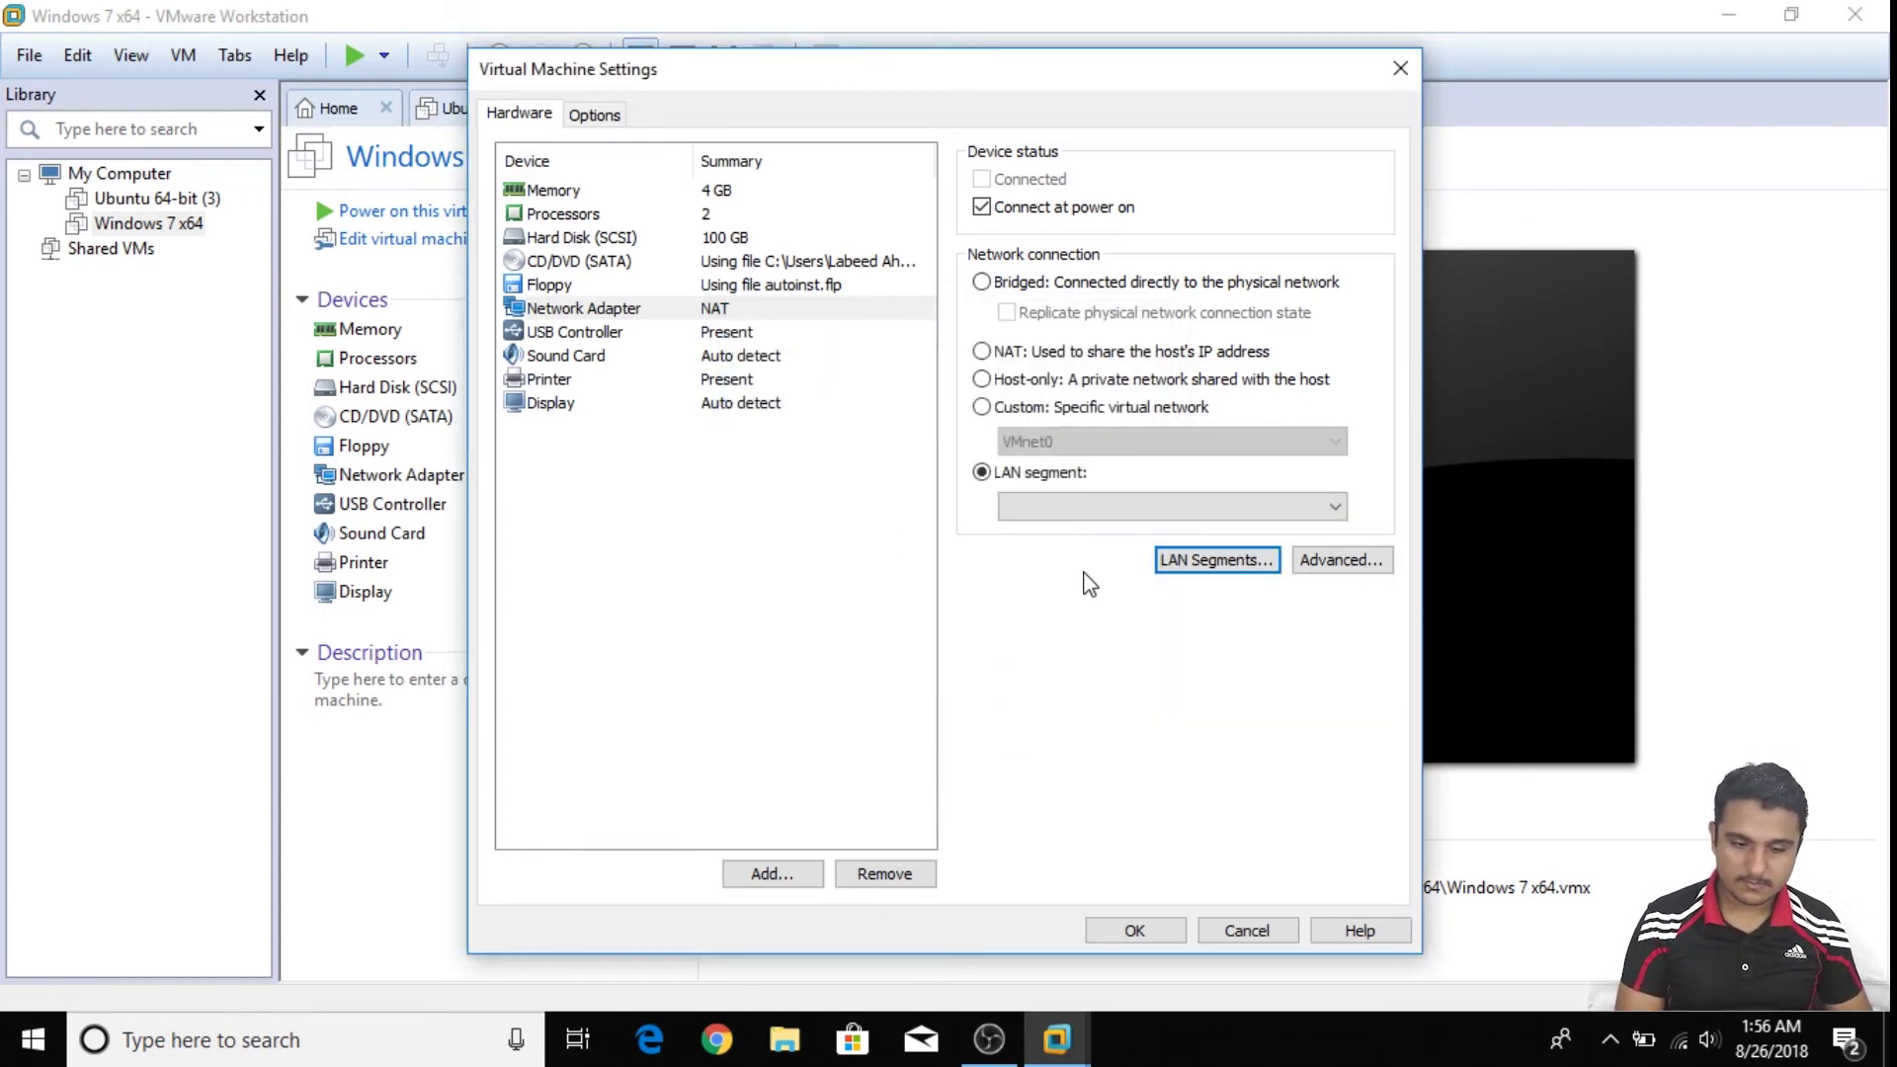
Assign the Test LAN segment to the network adapter and save the virtual machine settings
click(1128, 506)
click(1132, 539)
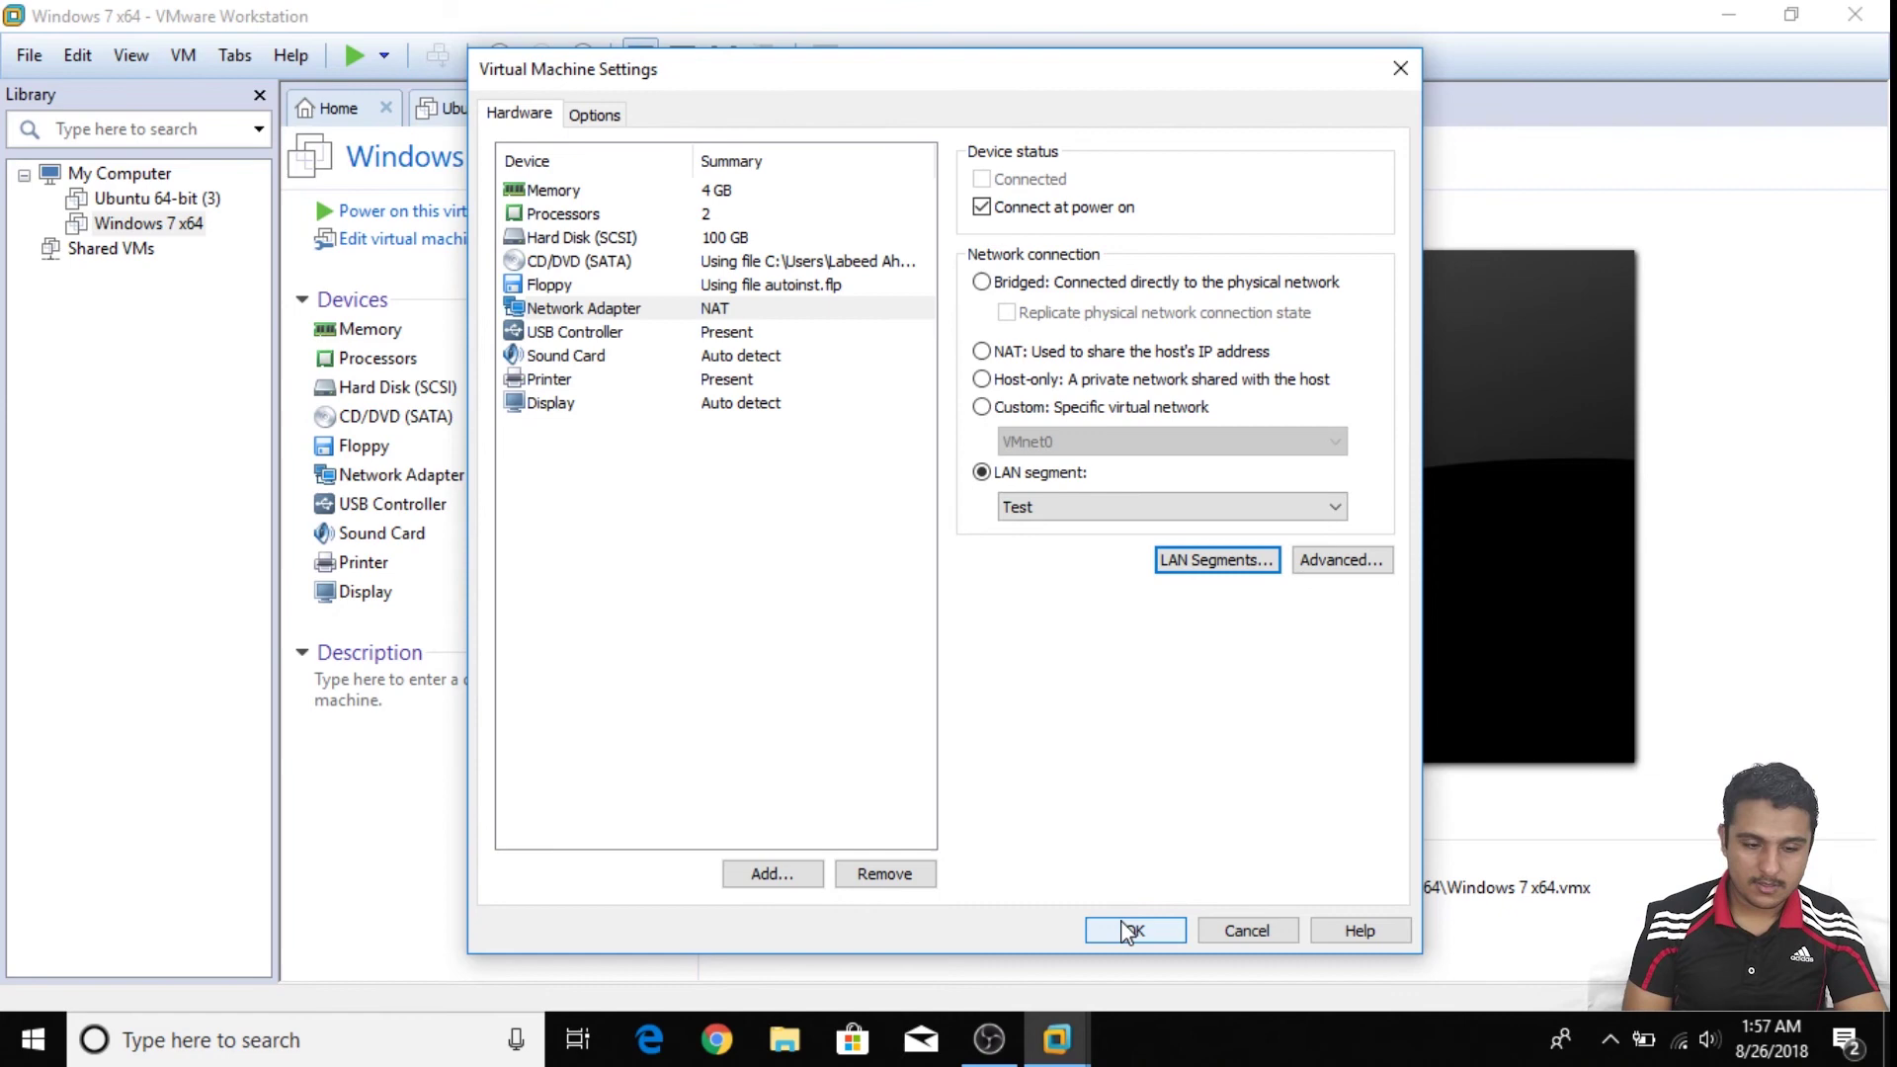
click(1126, 930)
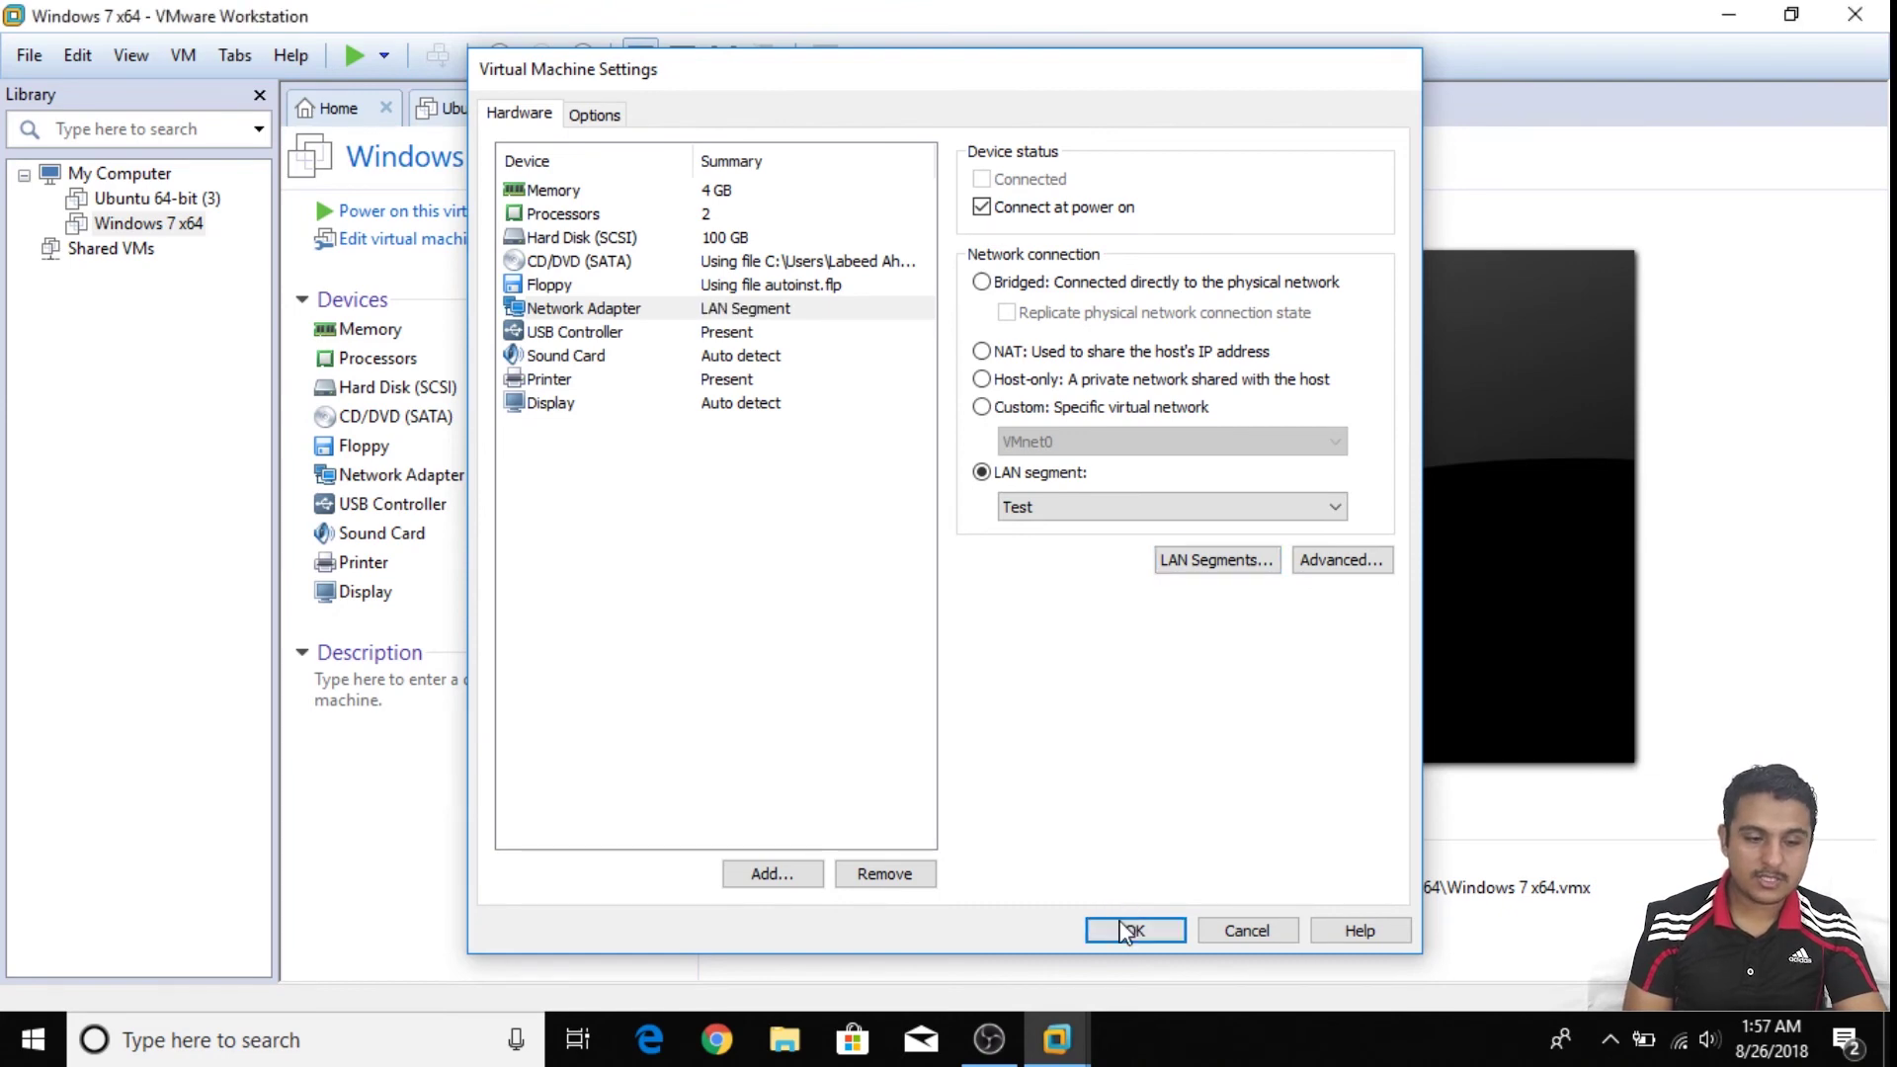